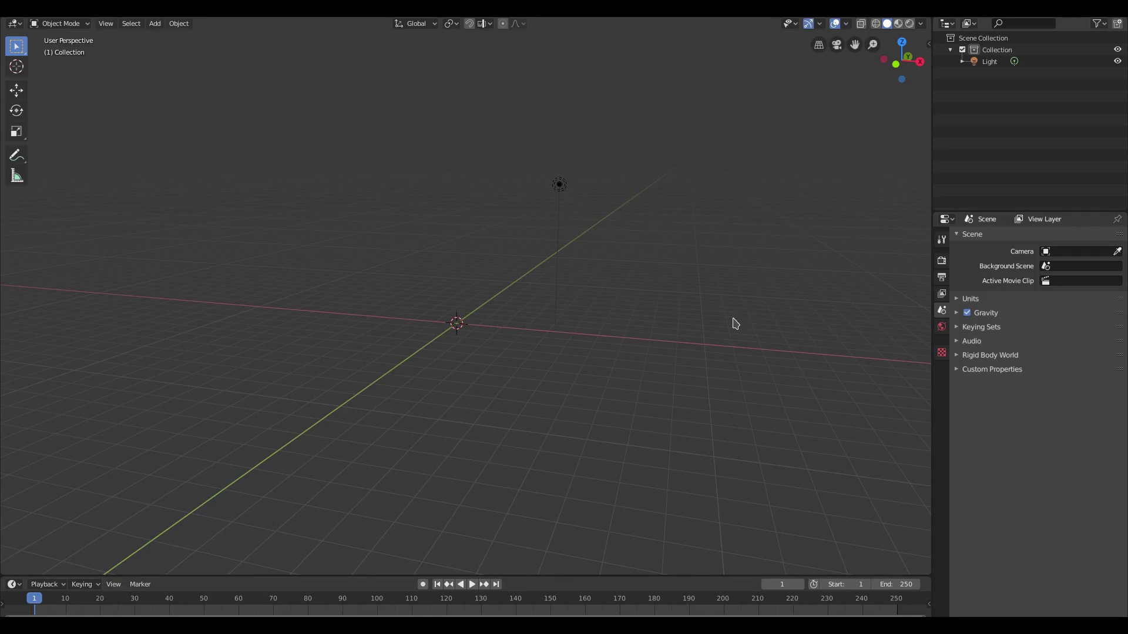
Step: Select the light and orbit the view around the scene
left_click(559, 187)
middle_click_drag(613, 336, 706, 352)
Step: Move the light, then reset its location and rotation back to the origin
key("g")
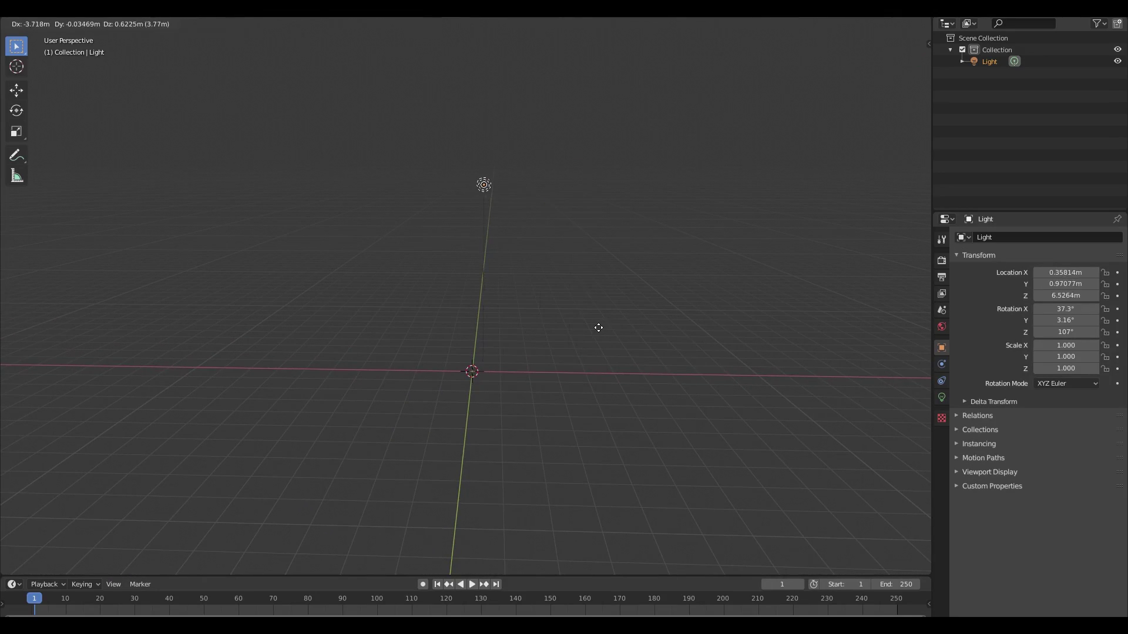
left_click(602, 335)
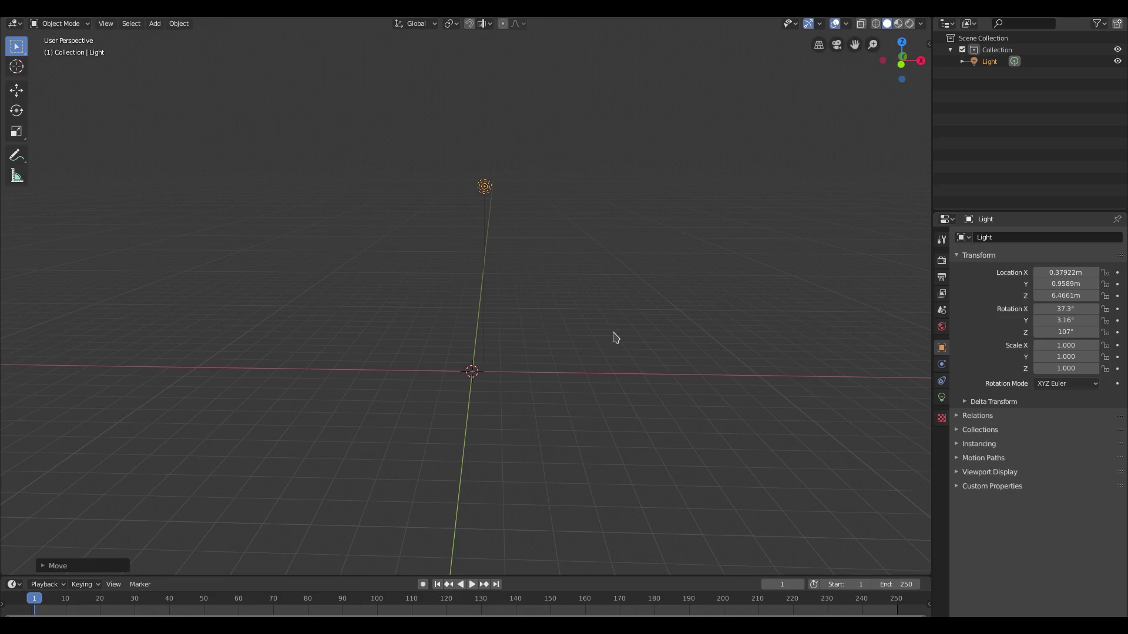
key("alt+g")
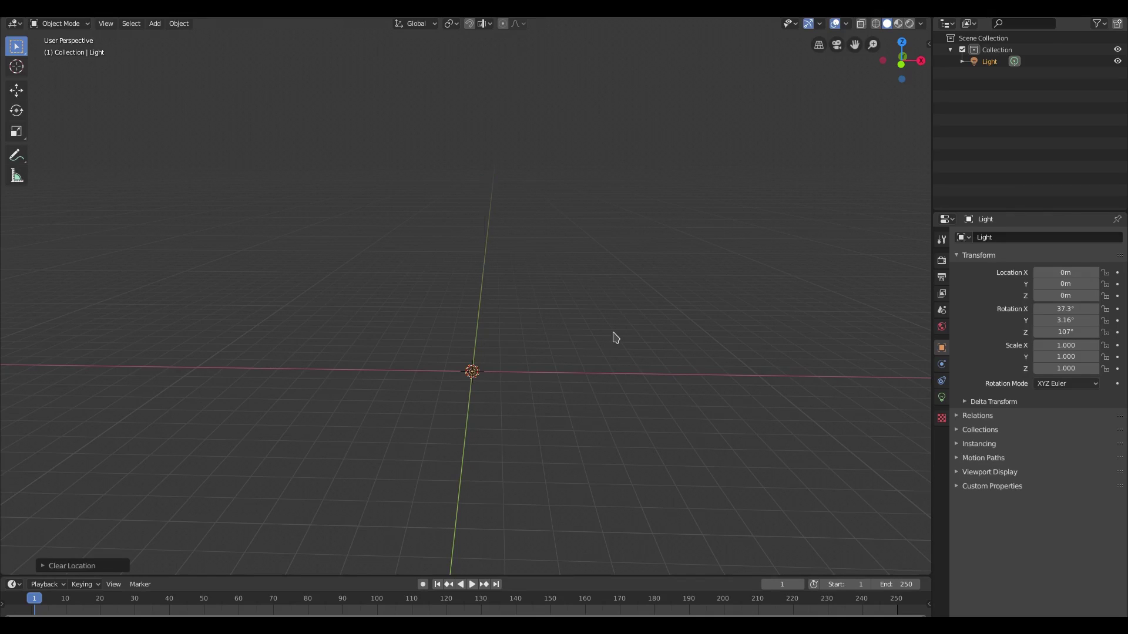
key("alt+r")
Step: Raise the light straight up along Z above the origin
left_click(942, 398)
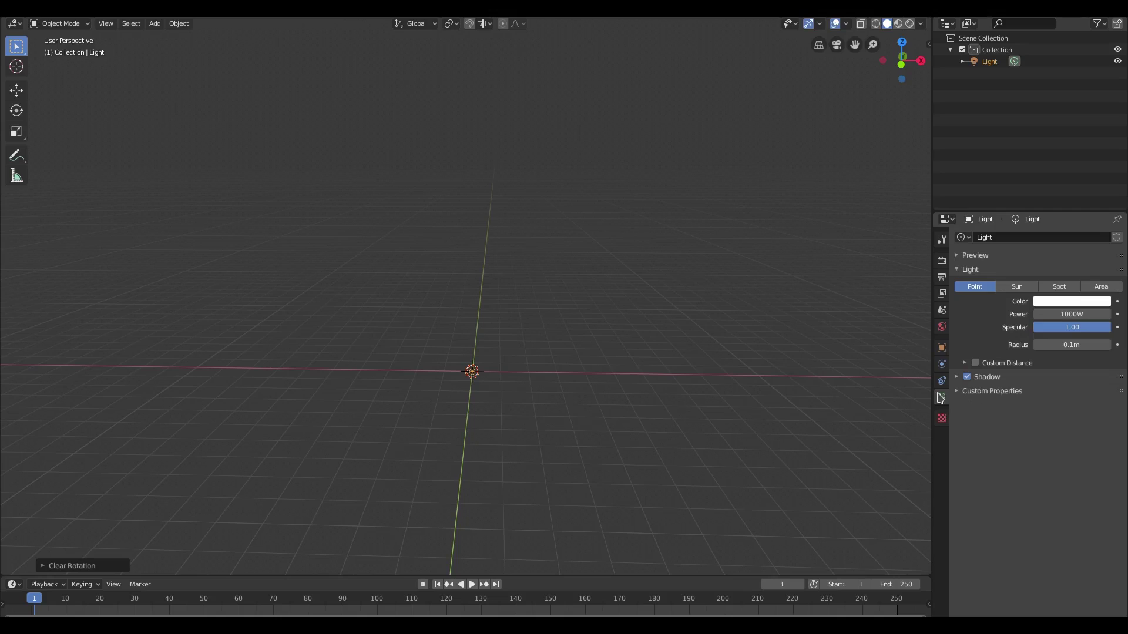
key("g")
key("z")
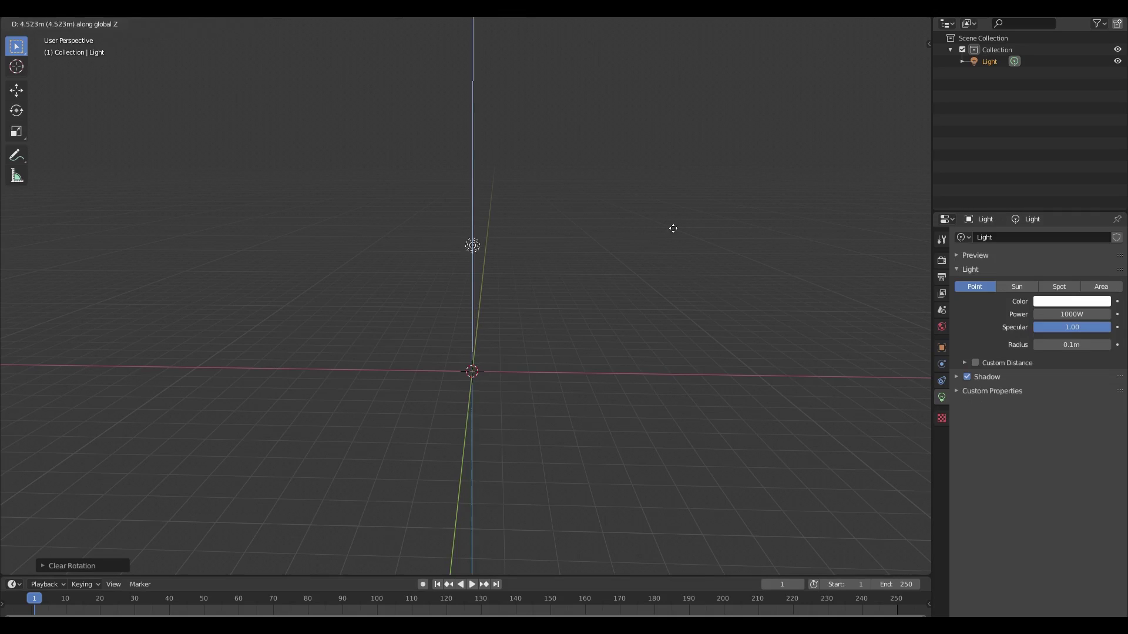
left_click(714, 203)
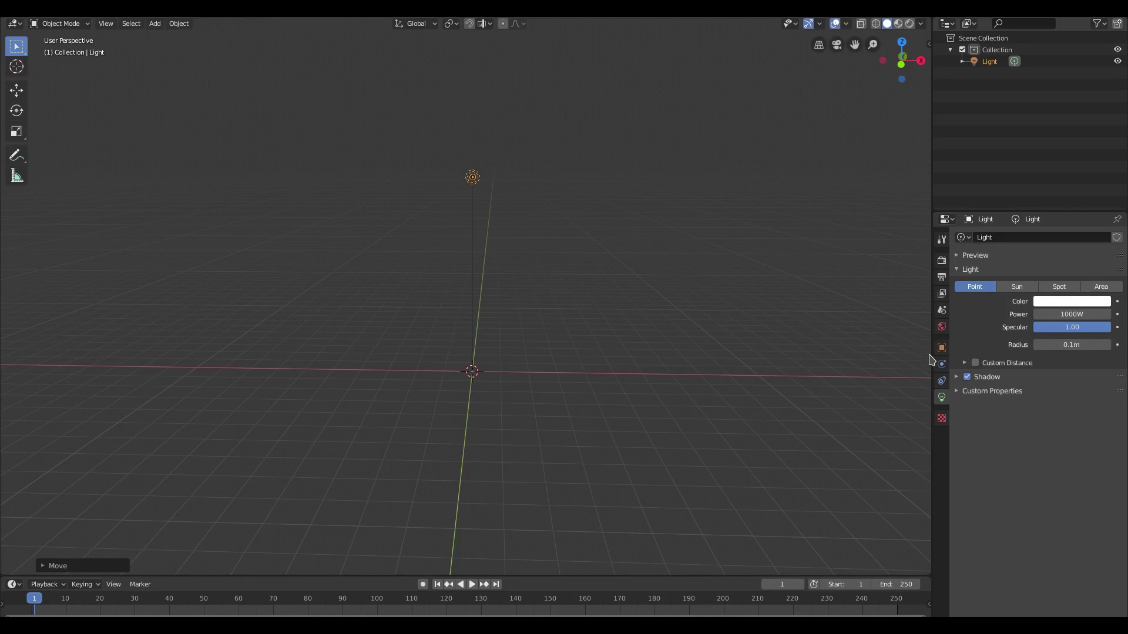
Step: Make the light a Spot light and preview the scene in Rendered shading
left_click(1059, 287)
scroll(611, 454, "down", 2)
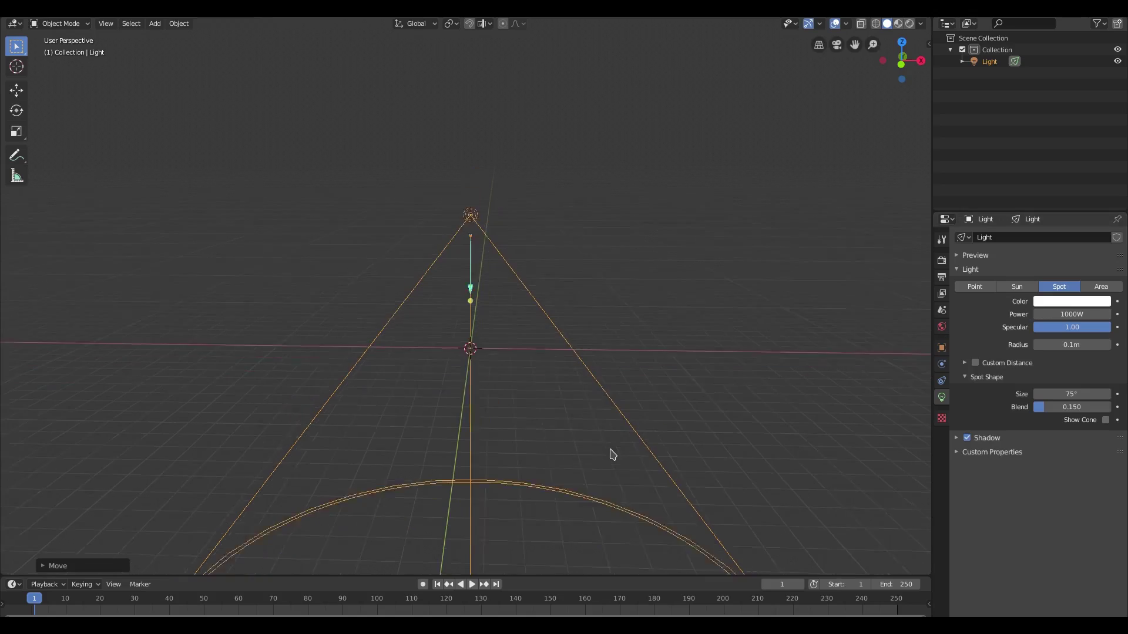
scroll(612, 454, "down", 2)
scroll(614, 454, "up", 2)
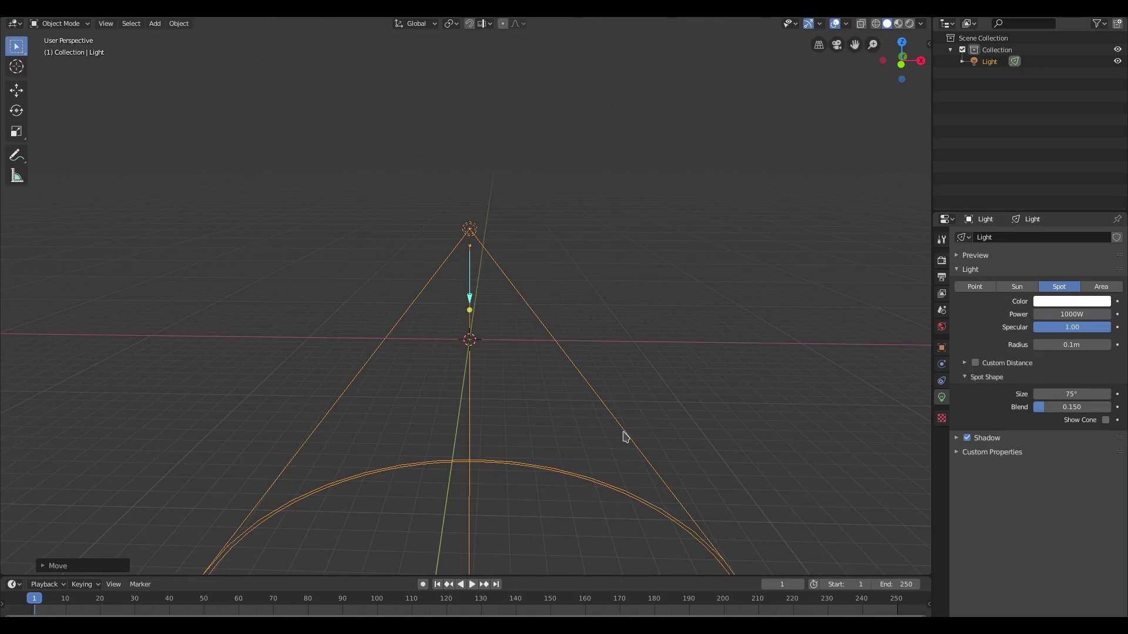
left_click(909, 24)
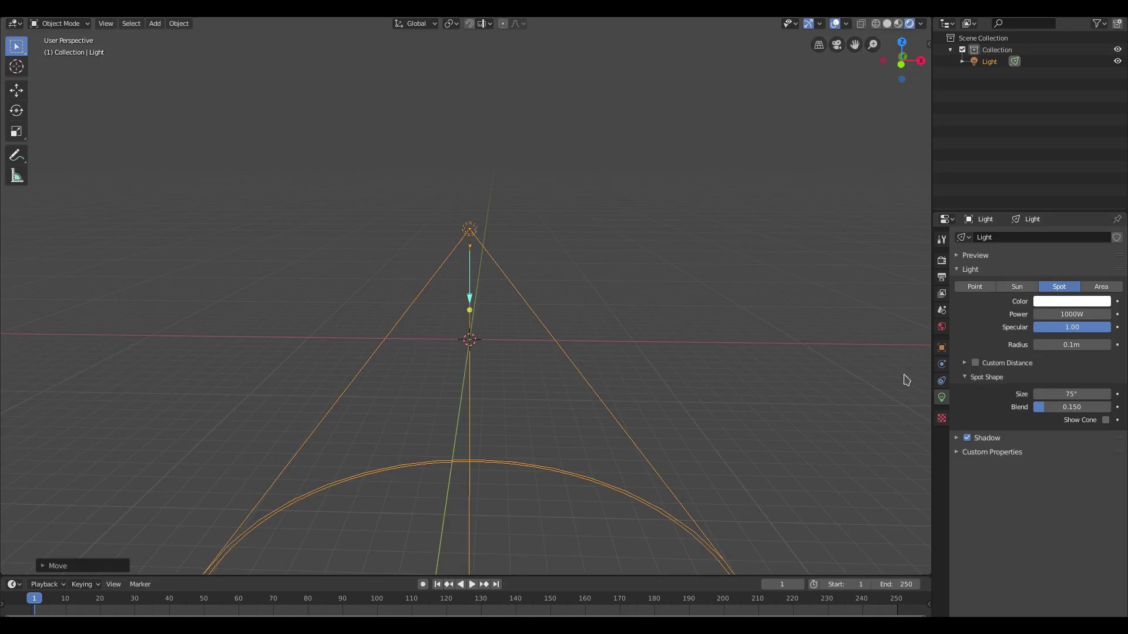
scroll(332, 520, "down", 1)
scroll(376, 436, "up", 2)
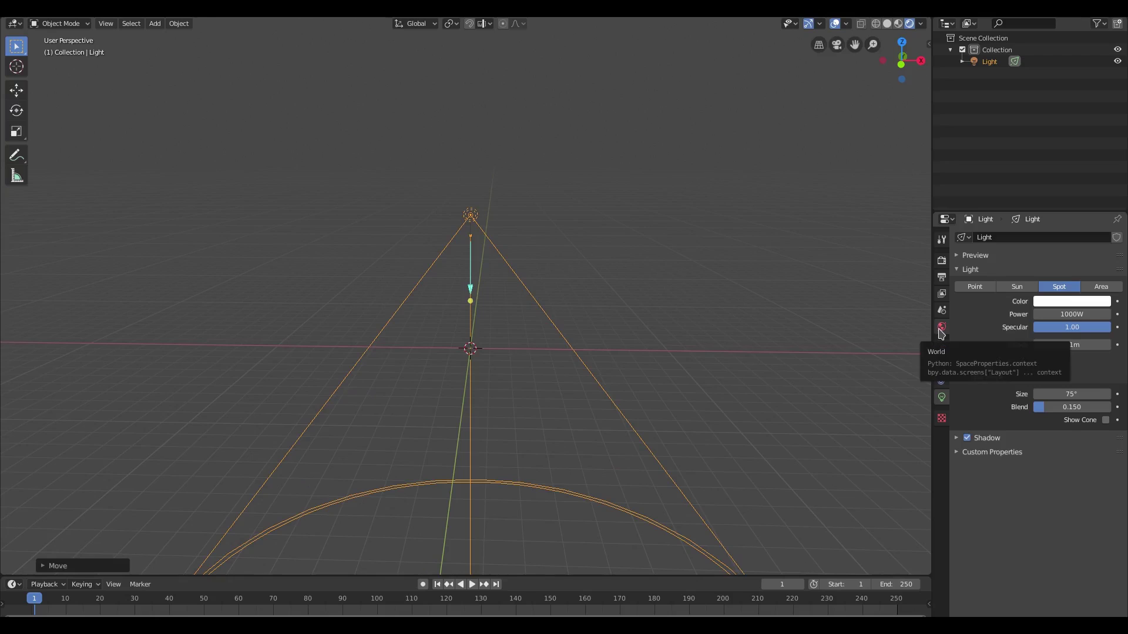
Step: Set the World background colour to black
left_click(941, 327)
left_click(1075, 315)
left_click(1101, 235)
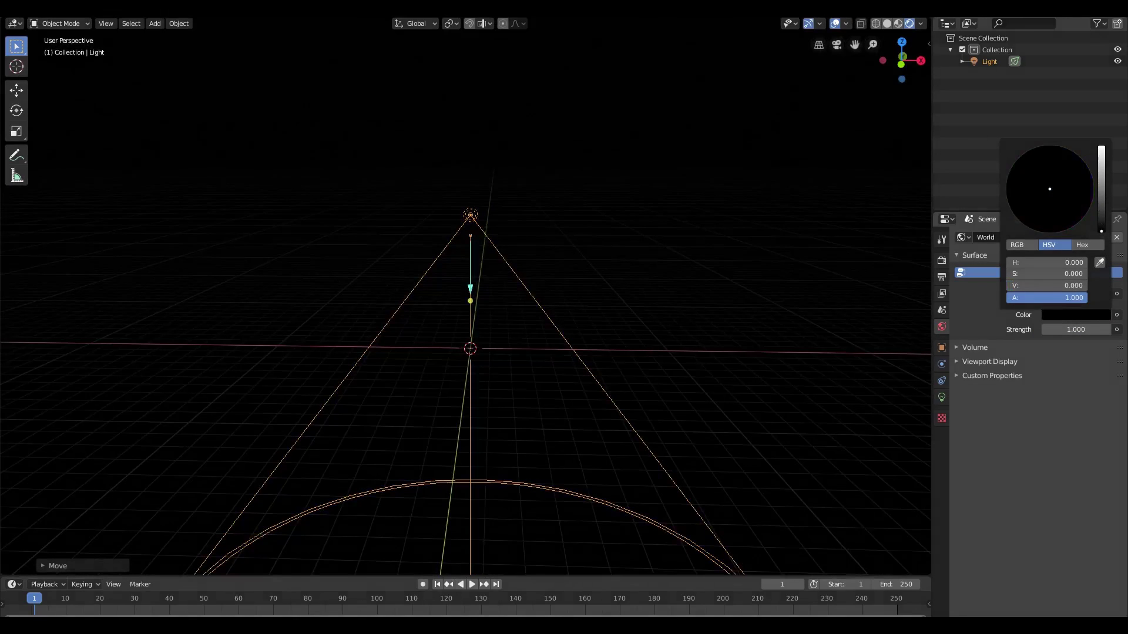
Step: Change the Color Management view transform from Filmic to Default
left_click(941, 261)
left_click(978, 472)
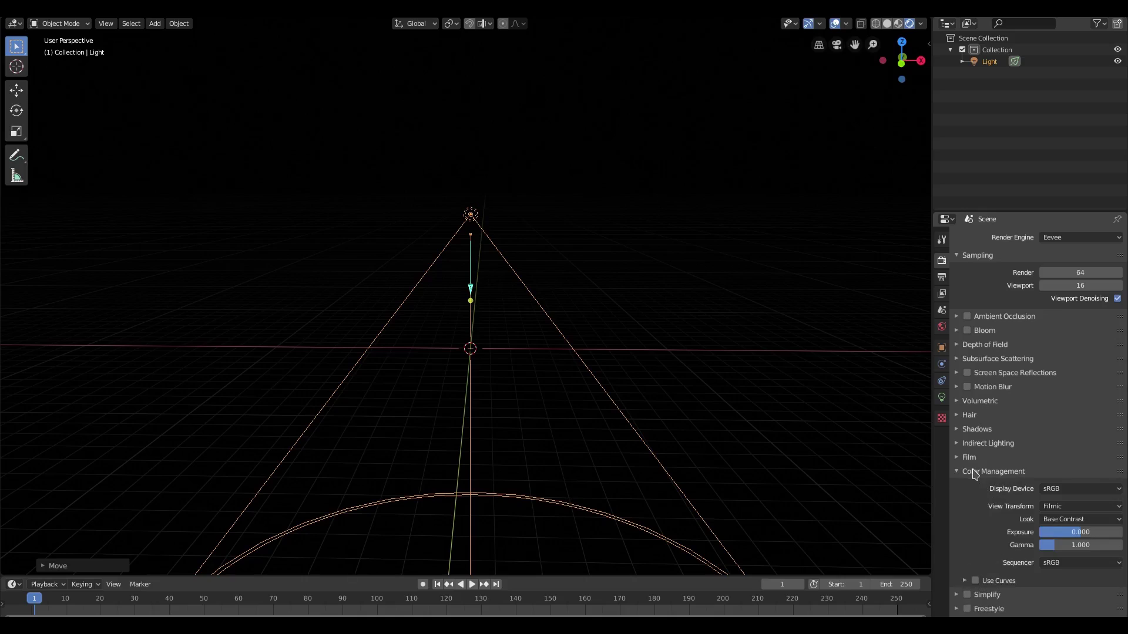
left_click(1078, 508)
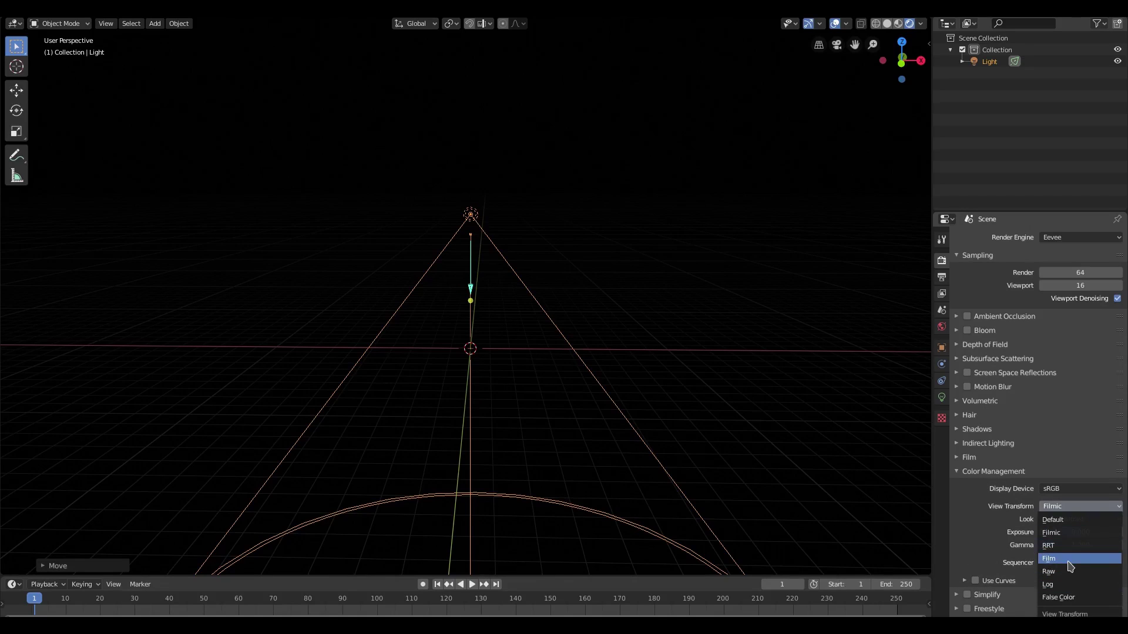
left_click(1073, 520)
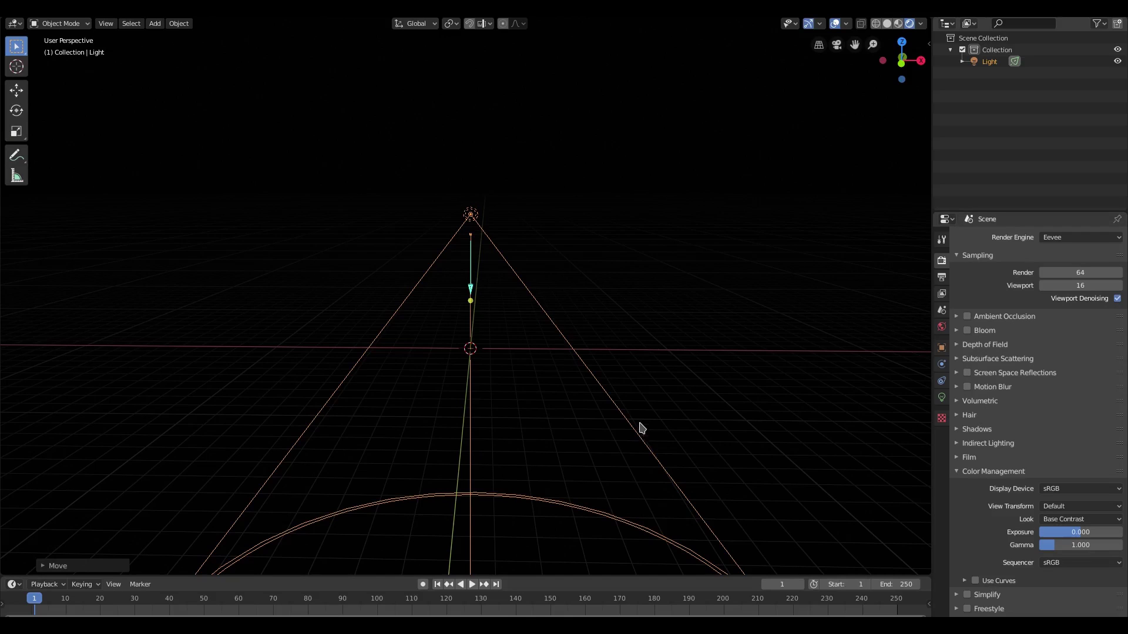
middle_click_drag(639, 424, 660, 347, "shift")
Step: Set the spotlight's cone Size to 50.1°, Blend 0.546 and Radius 3.12 m
left_click(484, 131)
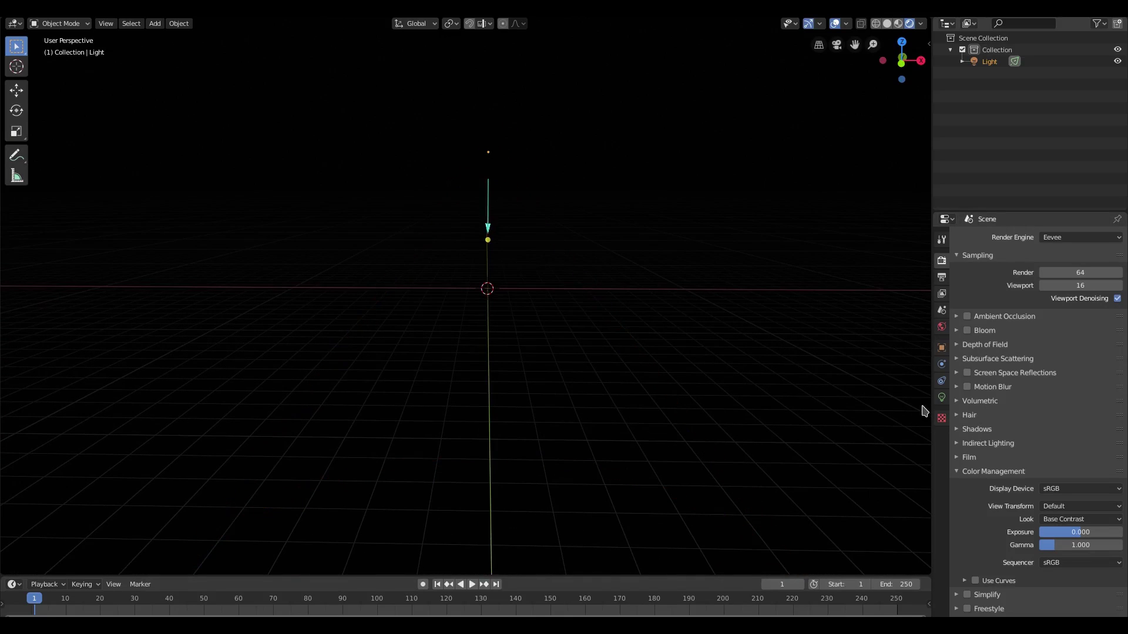
left_click(941, 397)
left_click(499, 153)
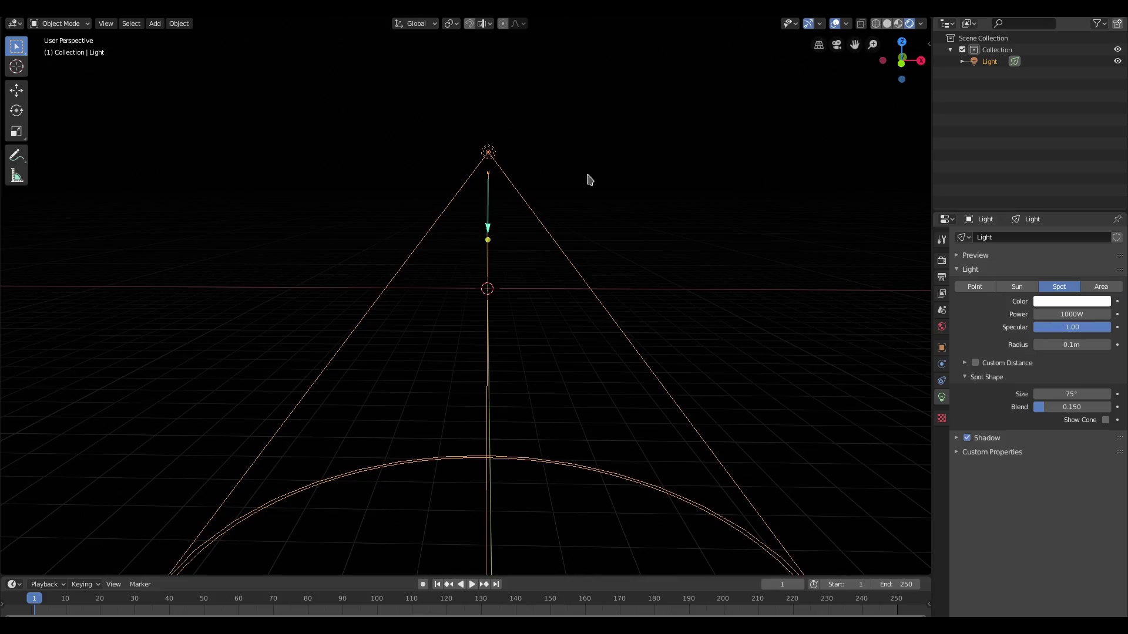
left_click_drag(1067, 393, 1092, 407)
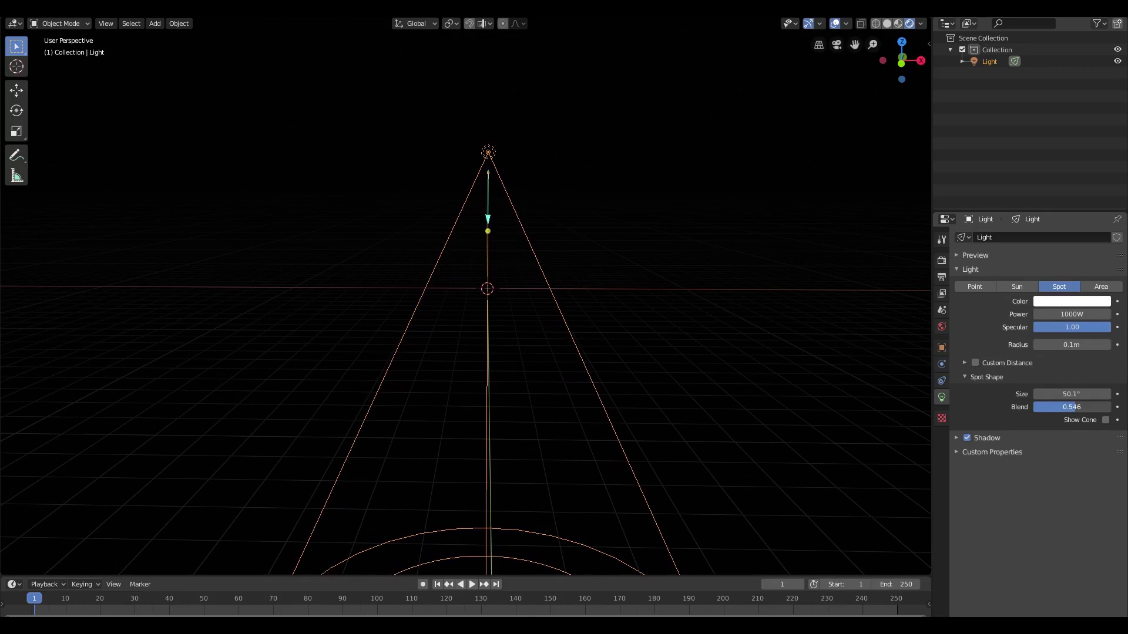
left_click_drag(1071, 345, 1107, 344)
Step: Set the spotlight's Power to 2000W
left_click(1060, 312)
type("2")
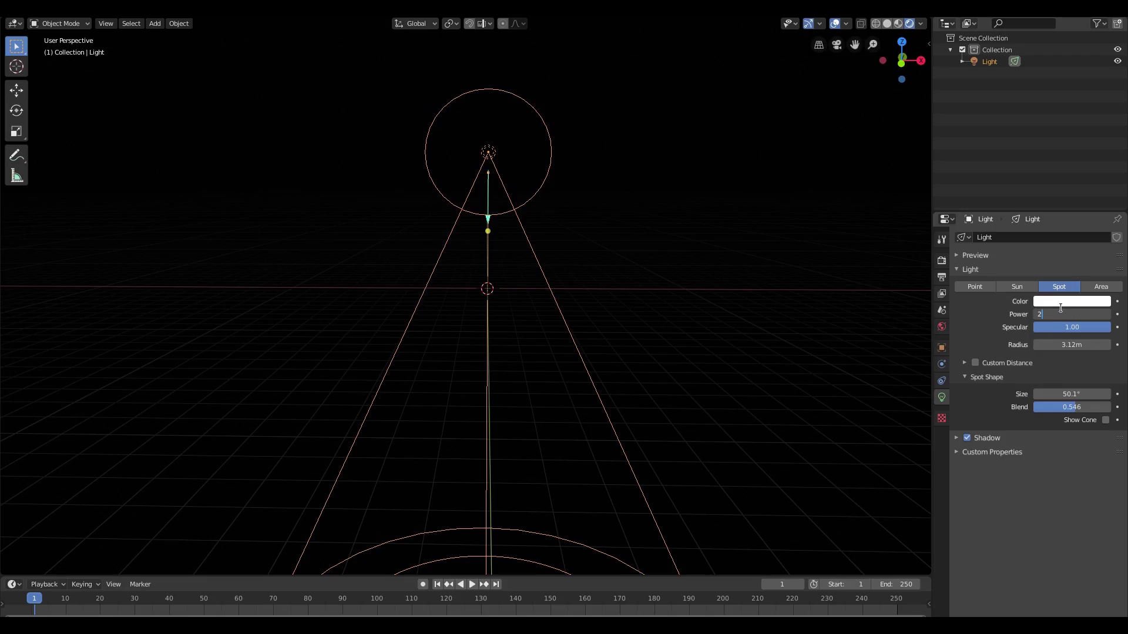
key("Return")
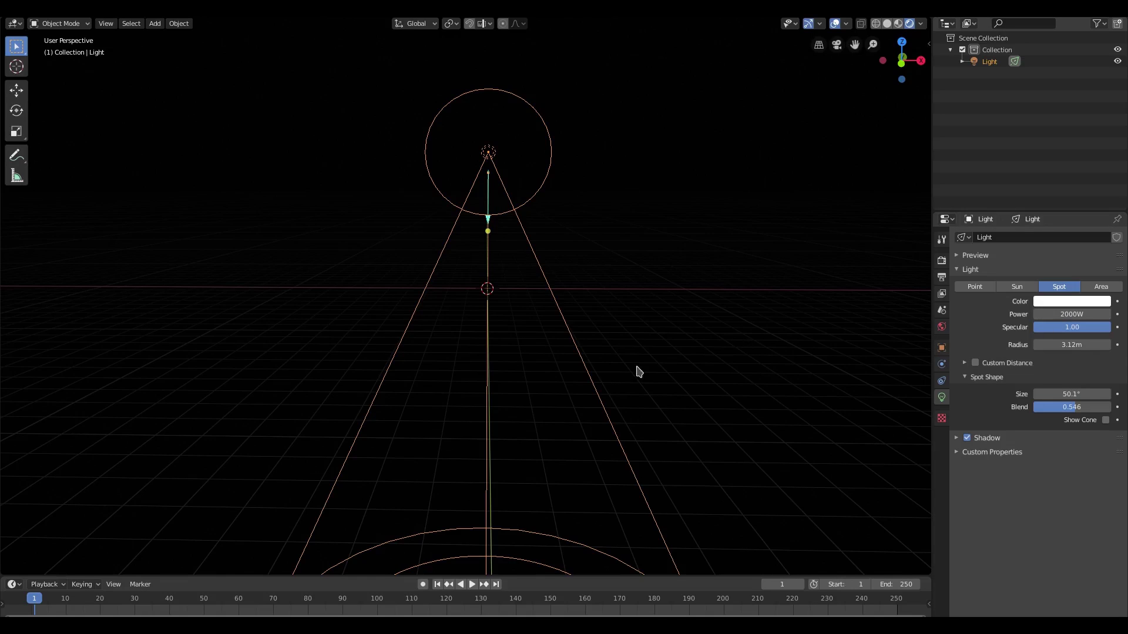
middle_click_drag(639, 372, 539, 370)
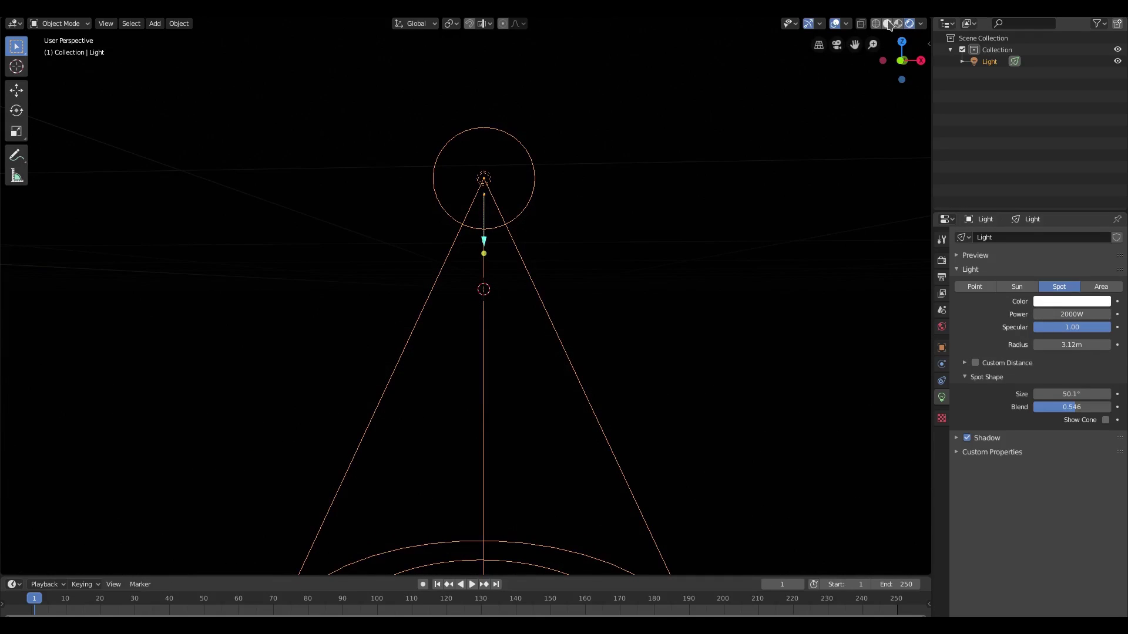
Step: Turn off viewport overlays and gizmos, then split the 3D view into two areas
left_click(835, 24)
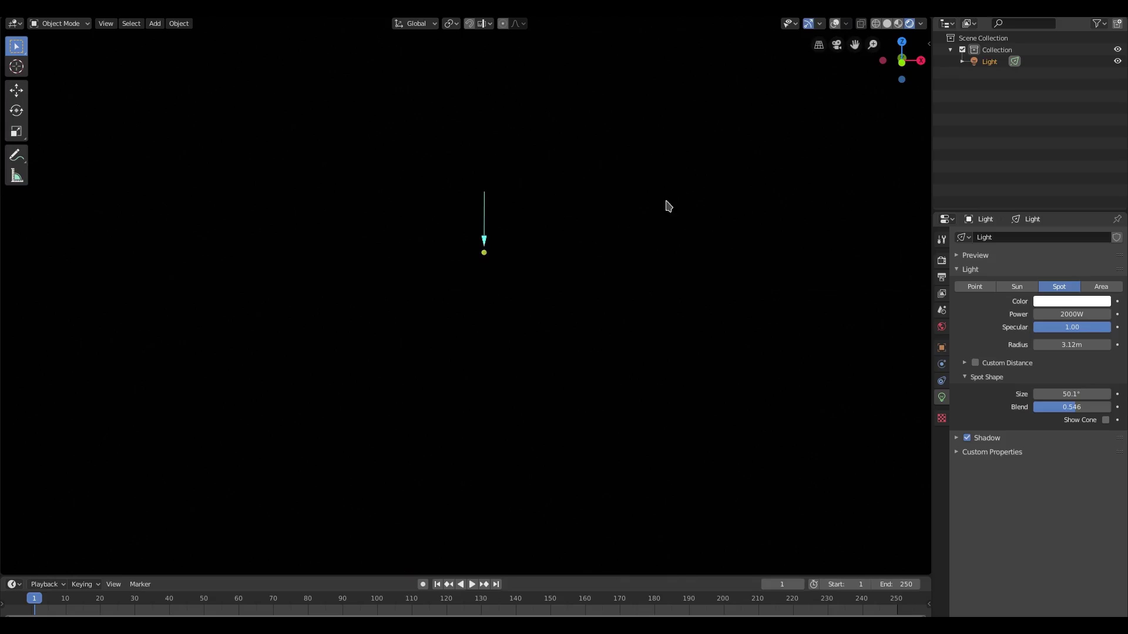
left_click(808, 24)
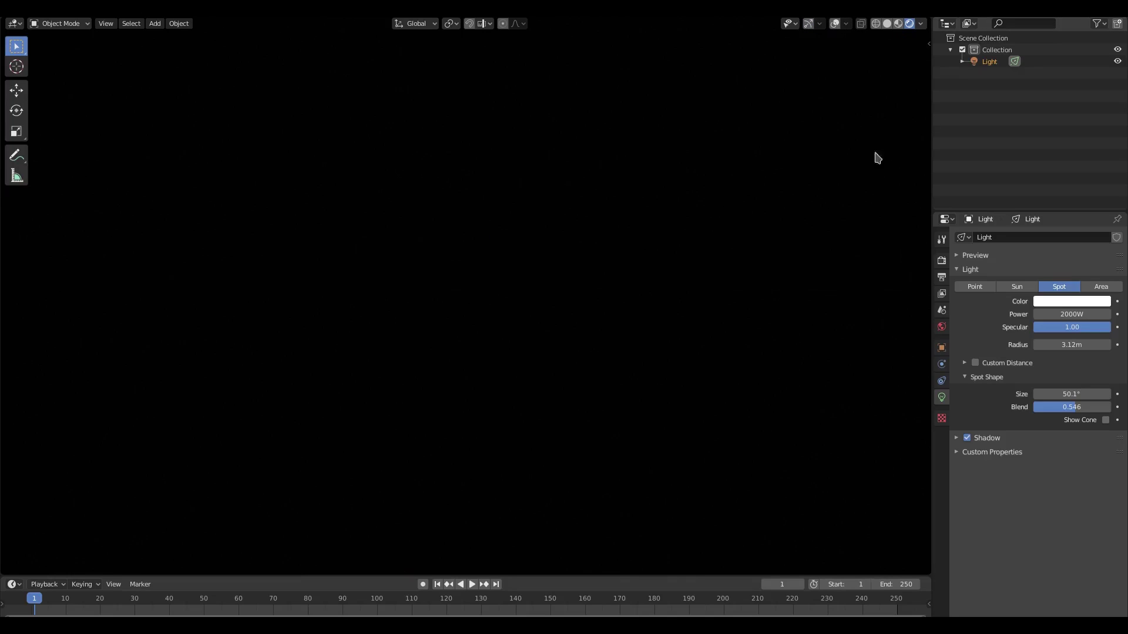
left_click(942, 261)
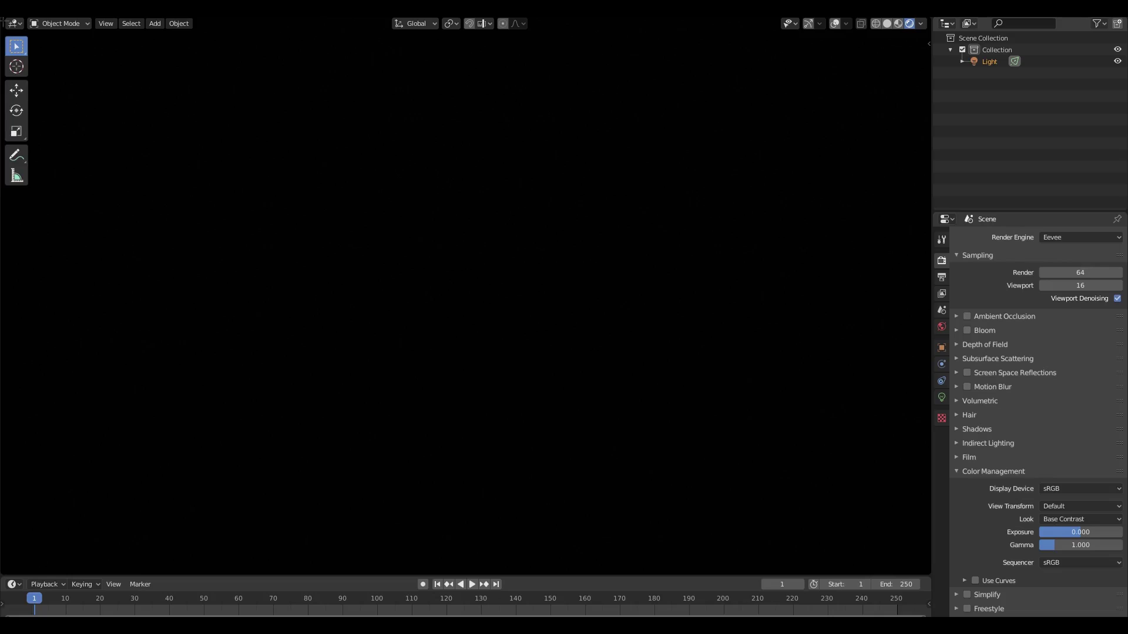
left_click_drag(14, 22, 451, 98)
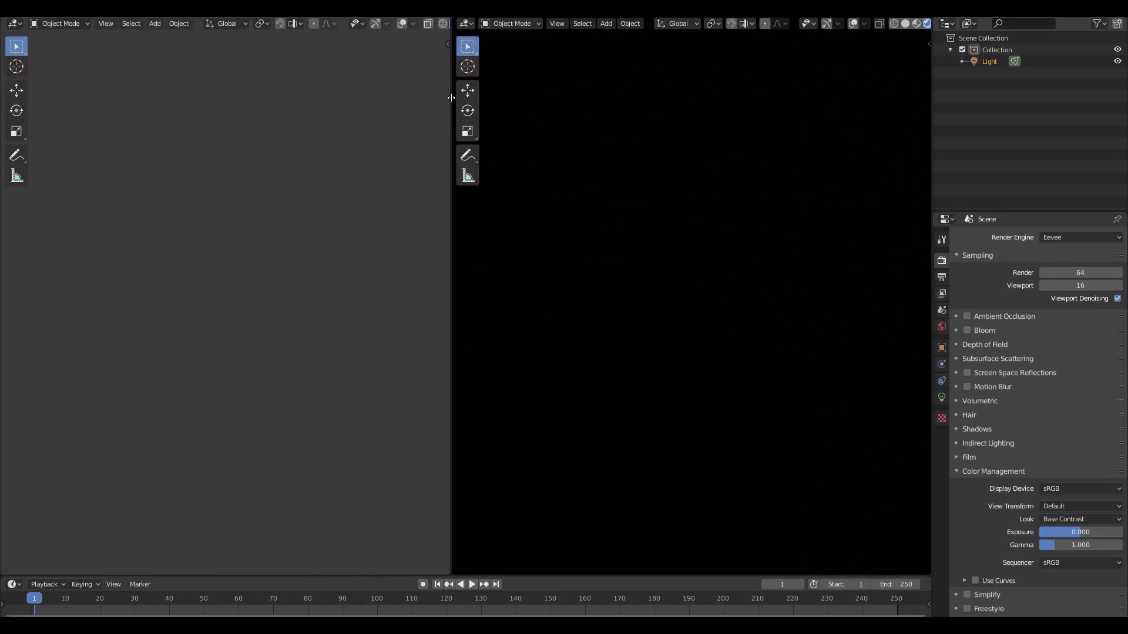
Step: Turn the left area into a widened Shader Editor showing the World nodes
left_click(16, 25)
left_click(43, 106)
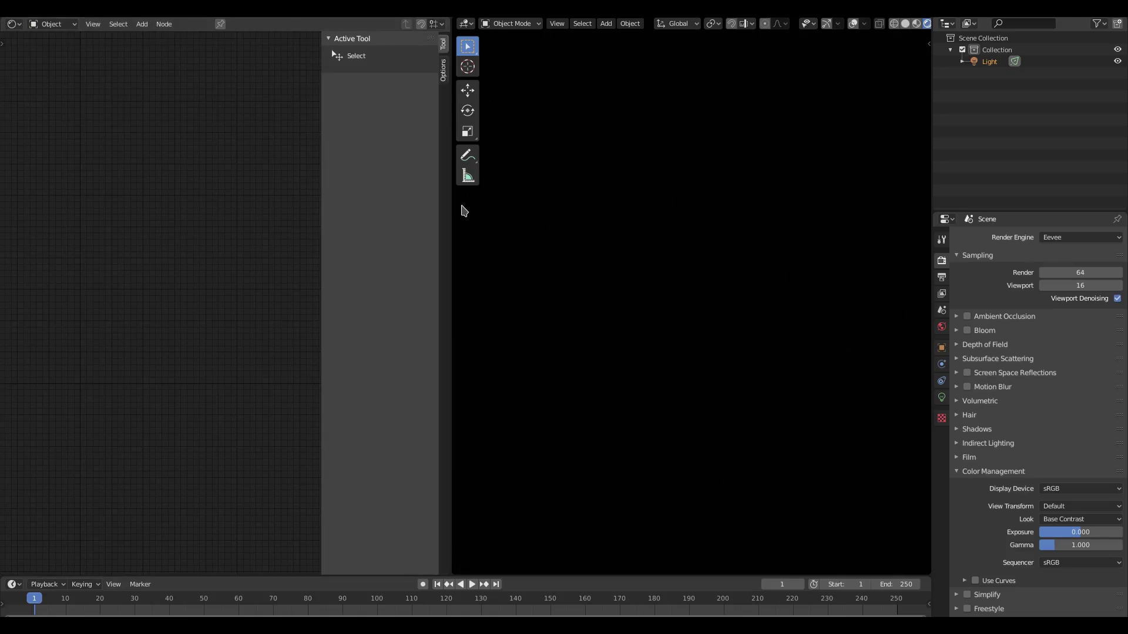
left_click_drag(451, 210, 508, 210)
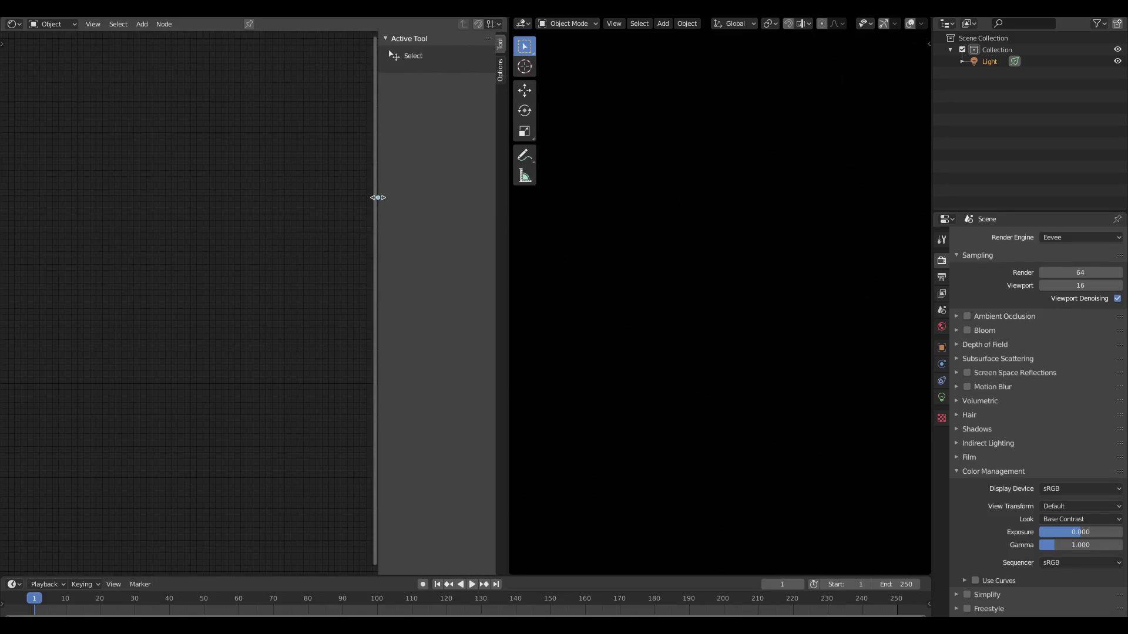
left_click_drag(375, 197, 628, 199)
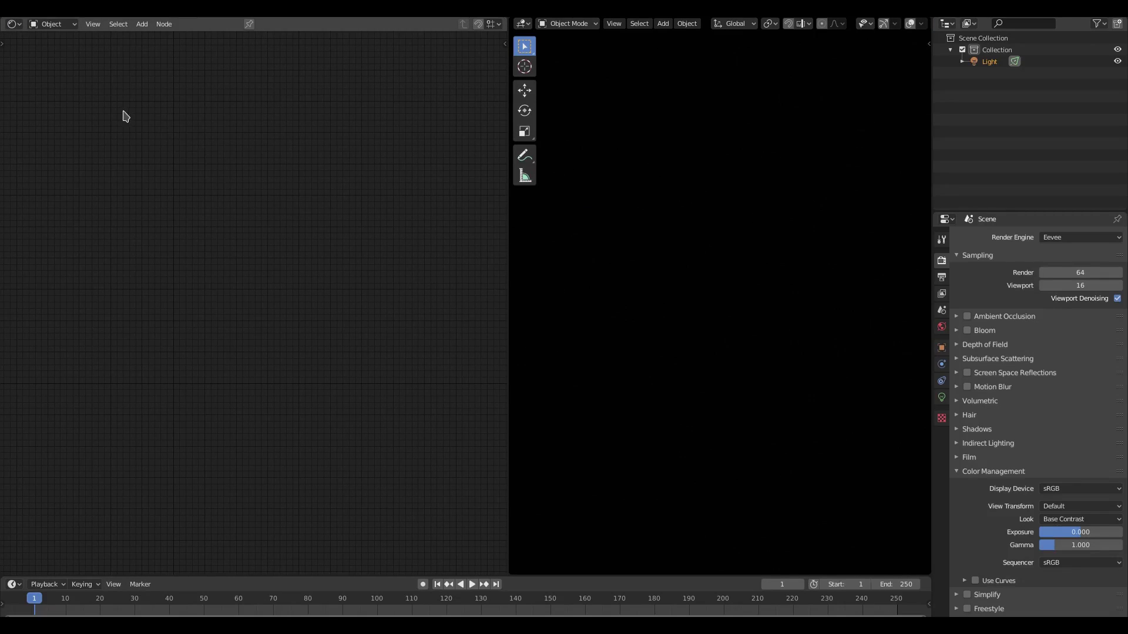
left_click(58, 25)
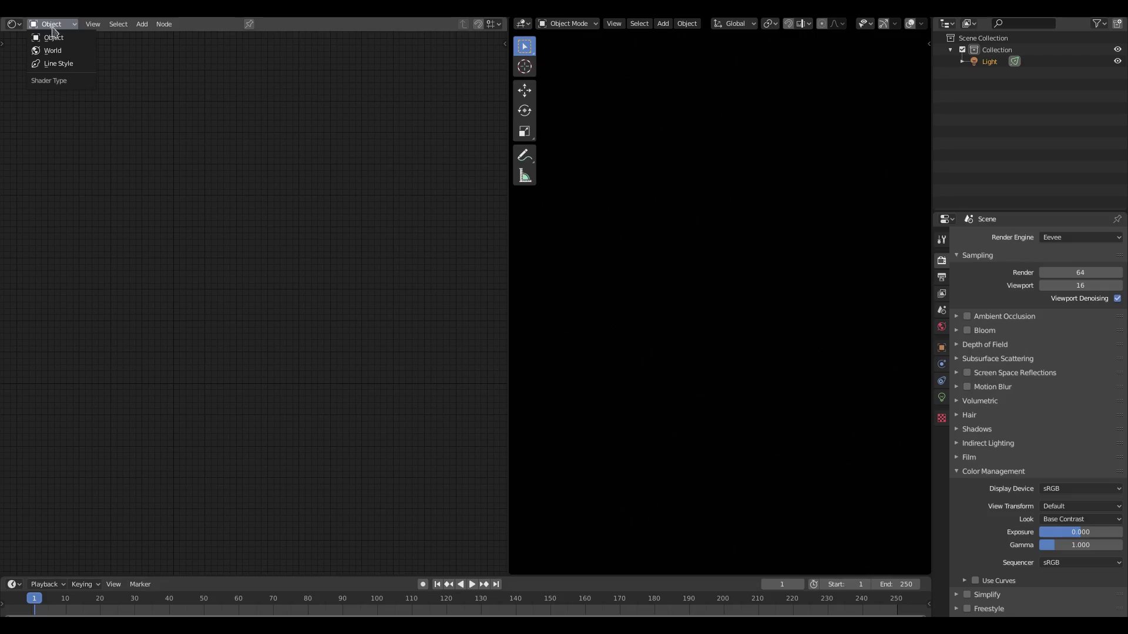
left_click(52, 51)
Step: Search 'vol' and place a Volume Scatter node below the Background node
middle_click_drag(255, 431, 269, 363, "ctrl")
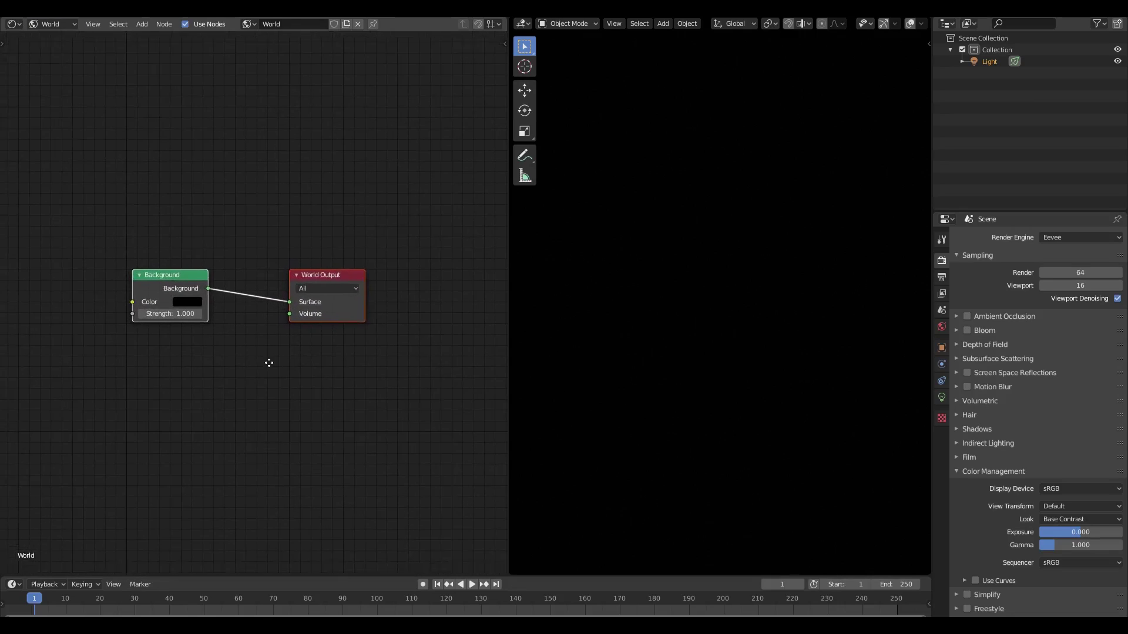
key("shift+a")
left_click(205, 333)
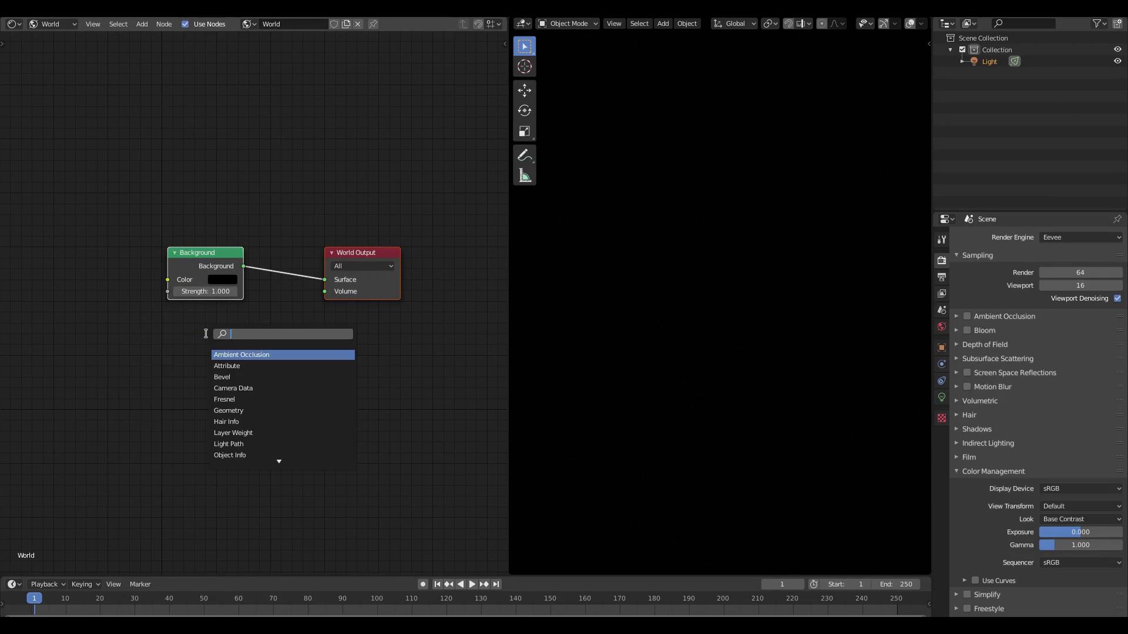
type("vol")
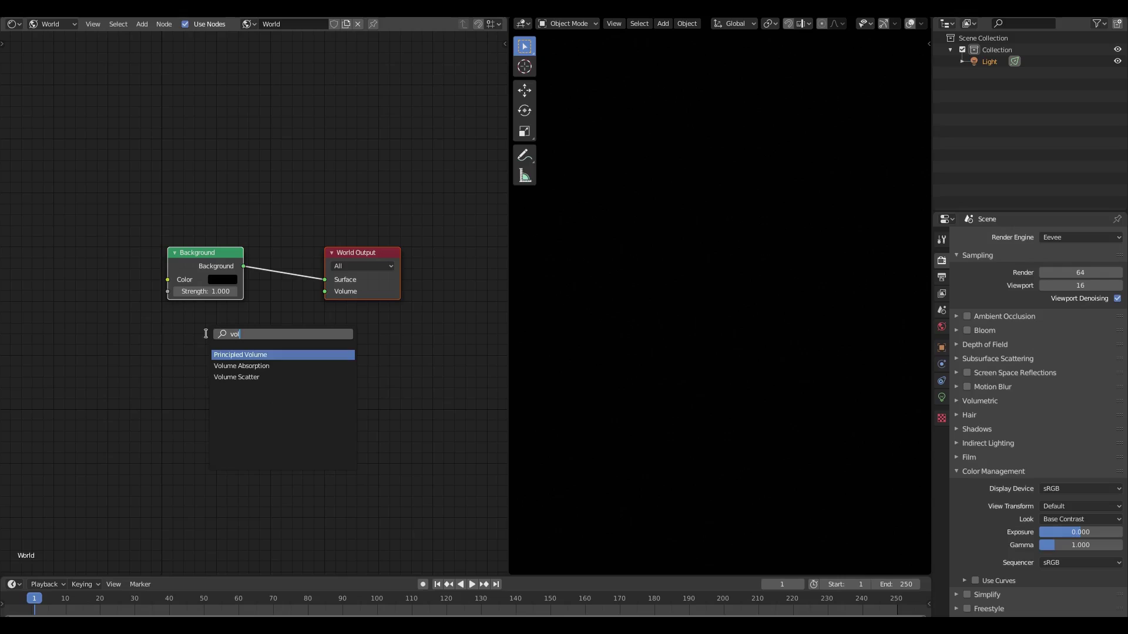
left_click(236, 377)
left_click(171, 317)
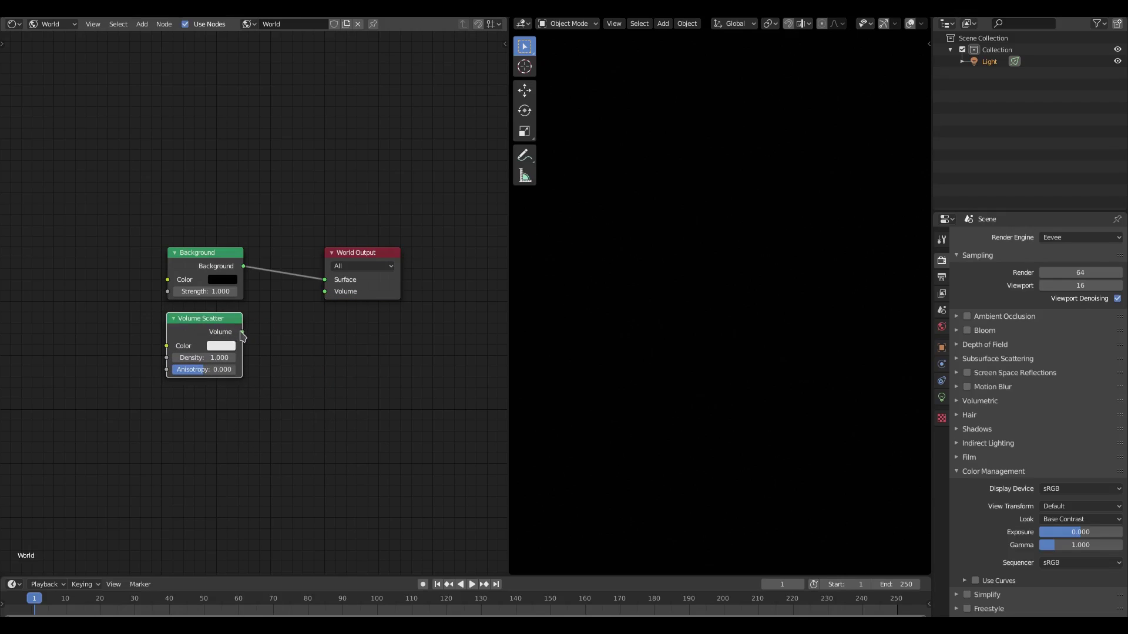
Step: Connect Volume Scatter to the World Output Volume, Density 0.100, trying Anisotropy 0.354
left_click_drag(242, 331, 325, 292)
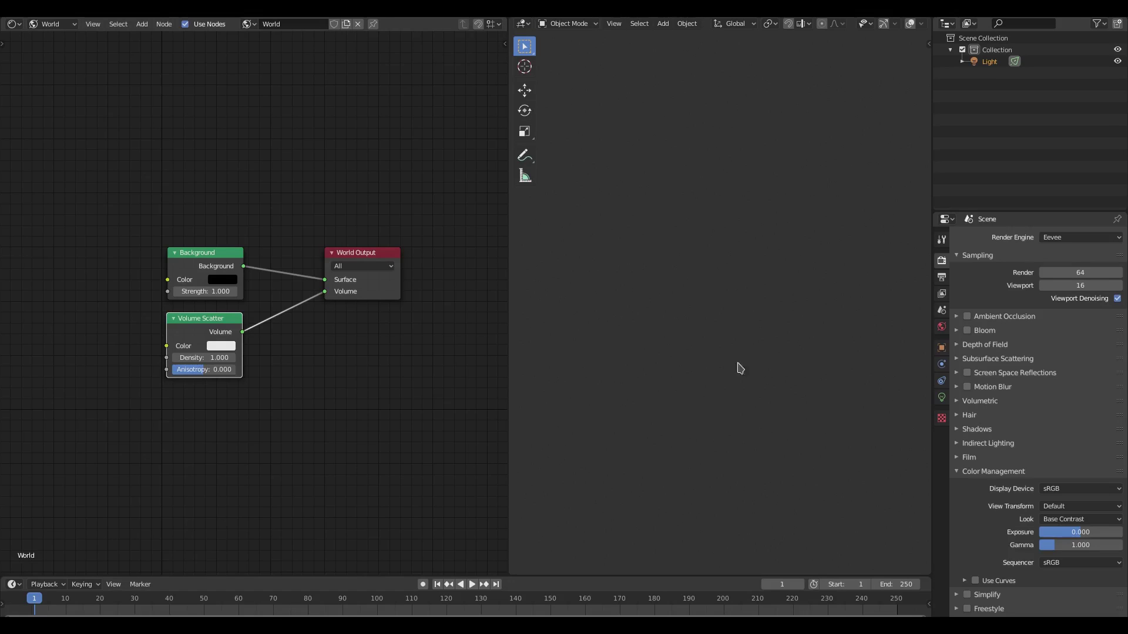
left_click_drag(197, 358, 143, 358)
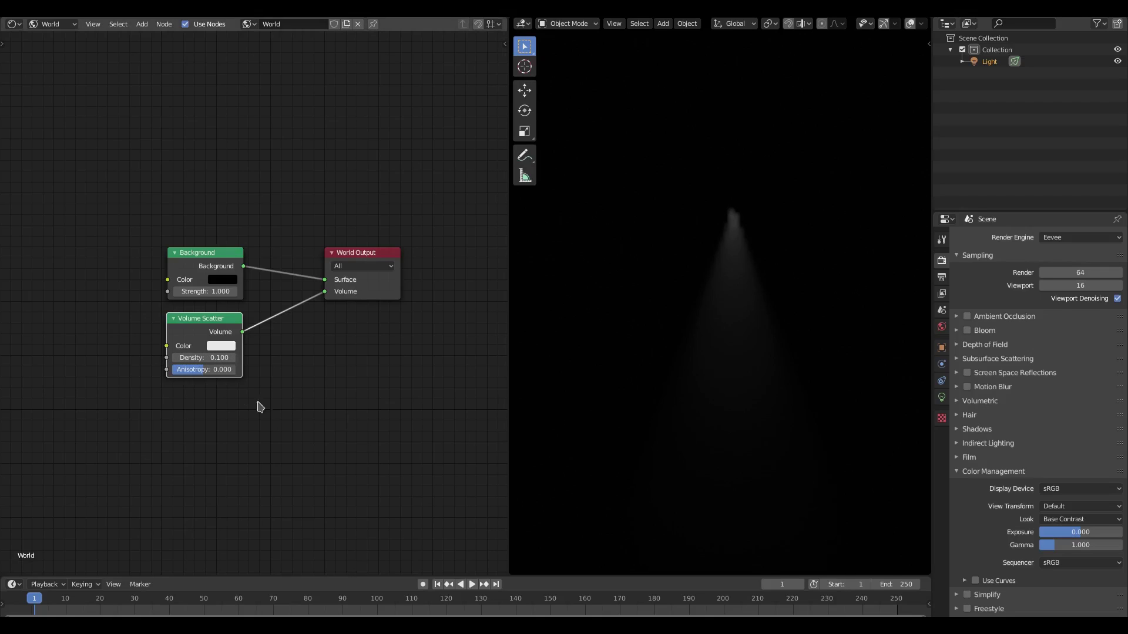
mouse_move(217, 369)
left_mouse_down()
mouse_move(182, 369)
mouse_move(219, 369)
left_mouse_up()
left_click(219, 369)
type("0.354")
key("Return")
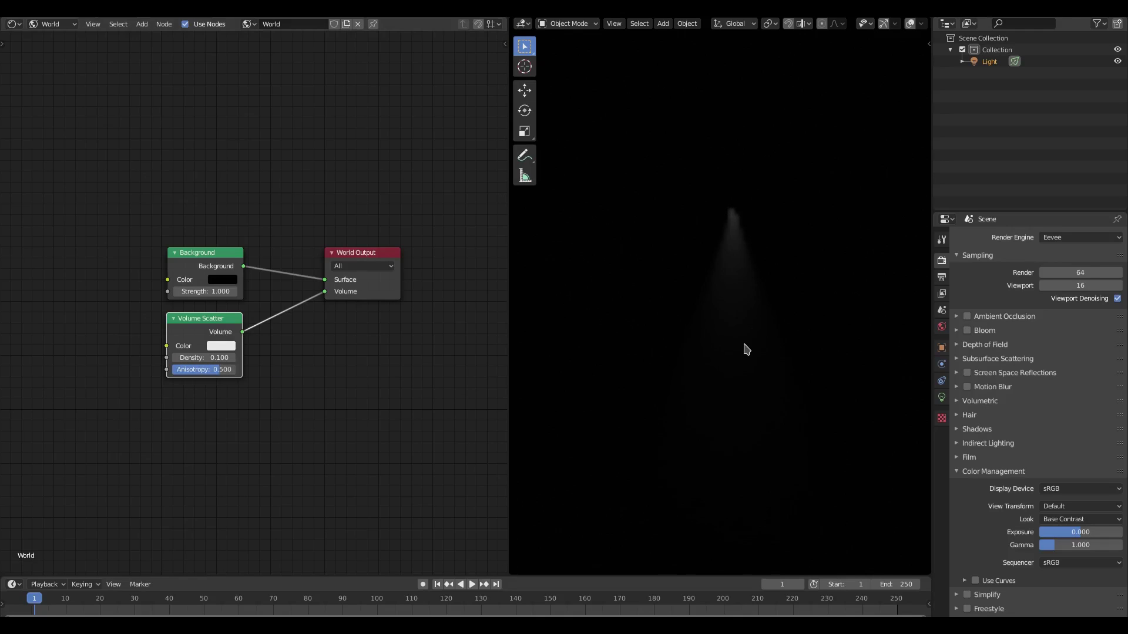
Step: Set Anisotropy back to 0.000 and inspect the visible spotlight beam
left_click(214, 369)
type("0.3")
key("Return")
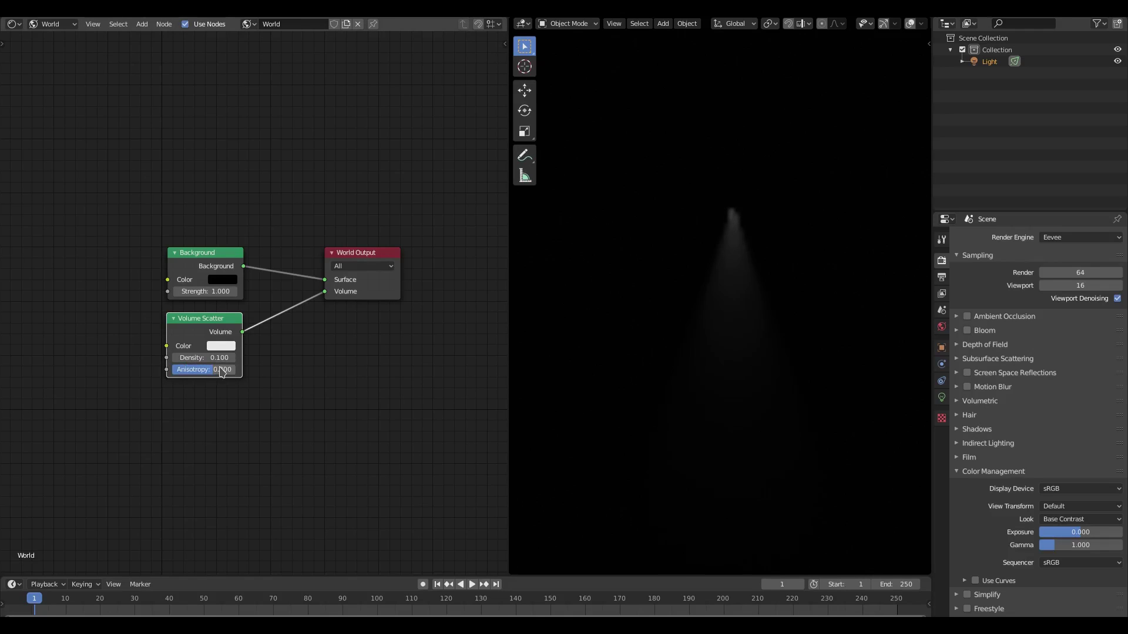
left_click(220, 369)
key("Return")
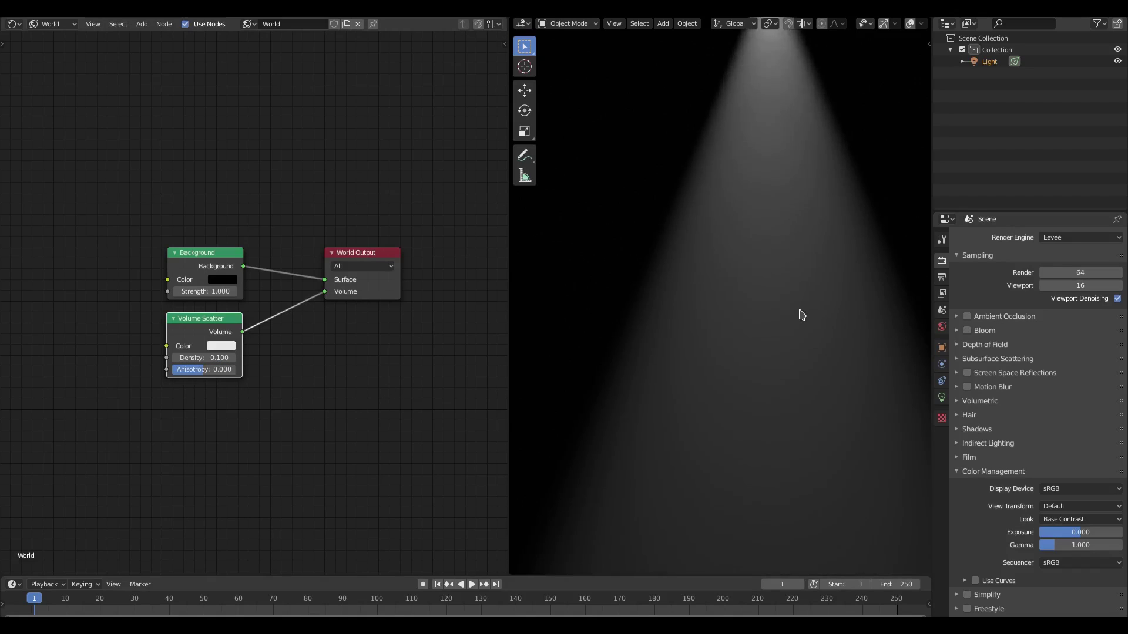
scroll(801, 315, "up", 5)
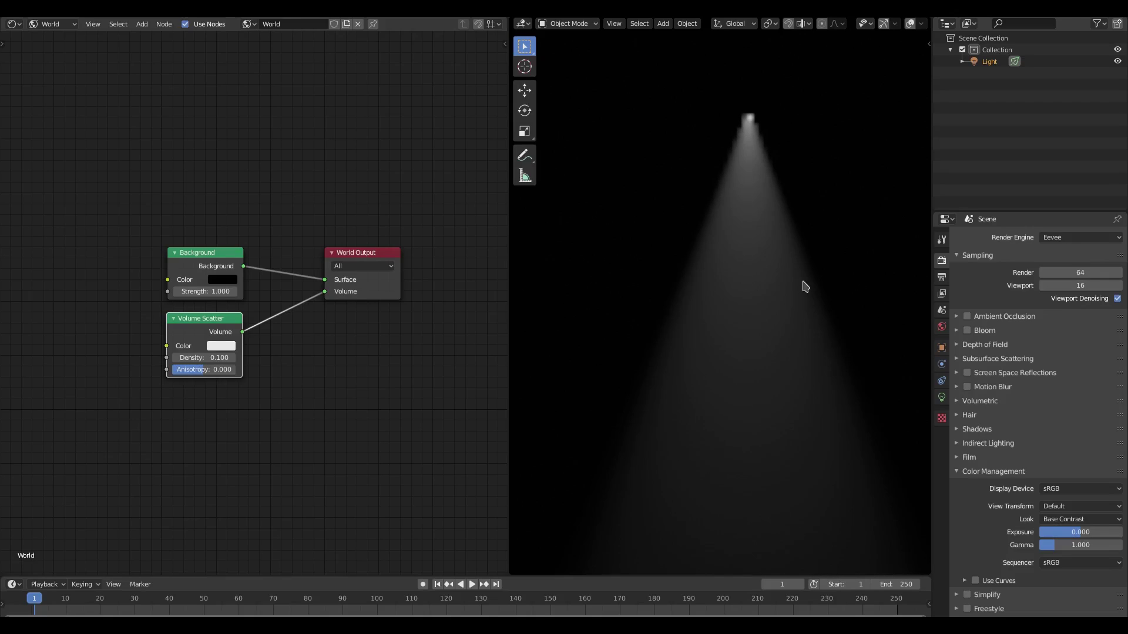
middle_click_drag(781, 266, 785, 267)
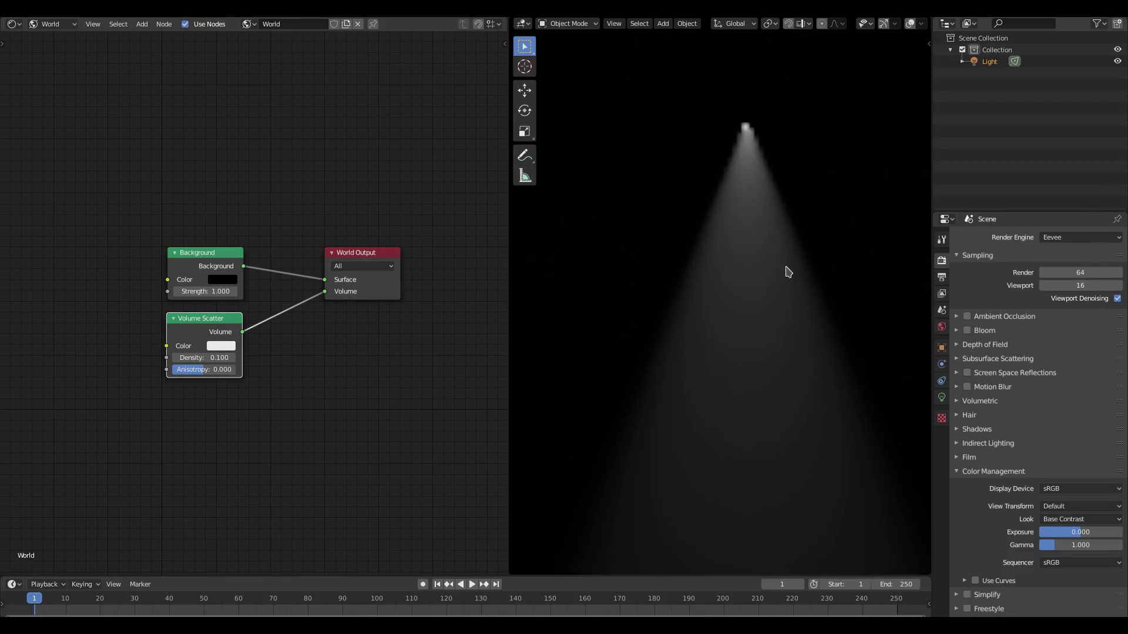
scroll(787, 307, "down", 2)
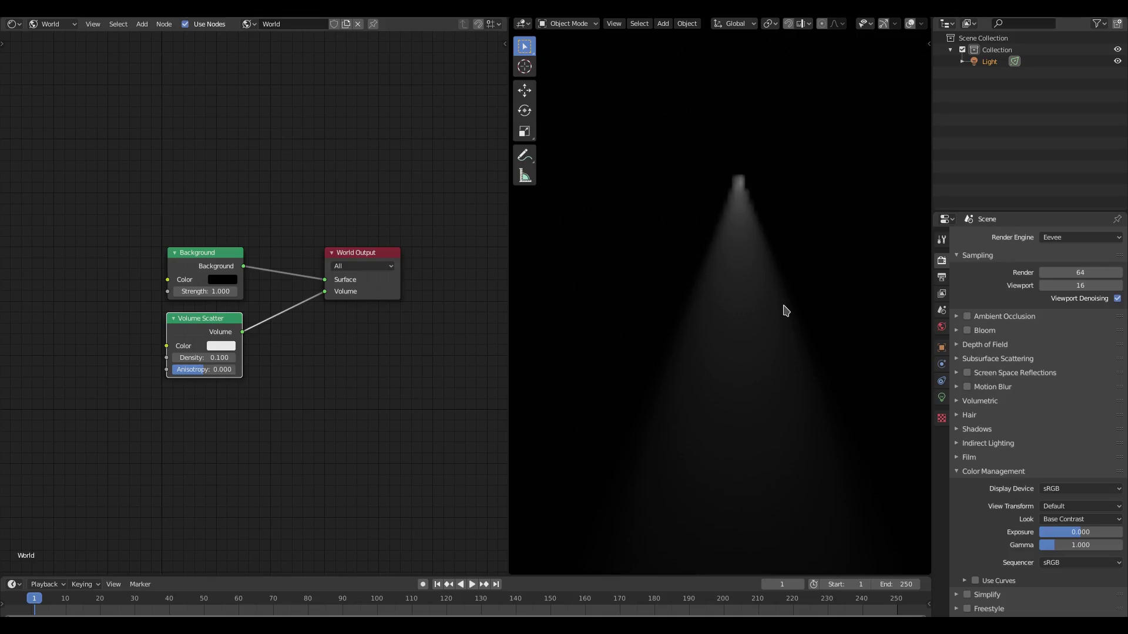
Step: Add a camera and turn viewport overlays and gizmos back on
key("shift+a")
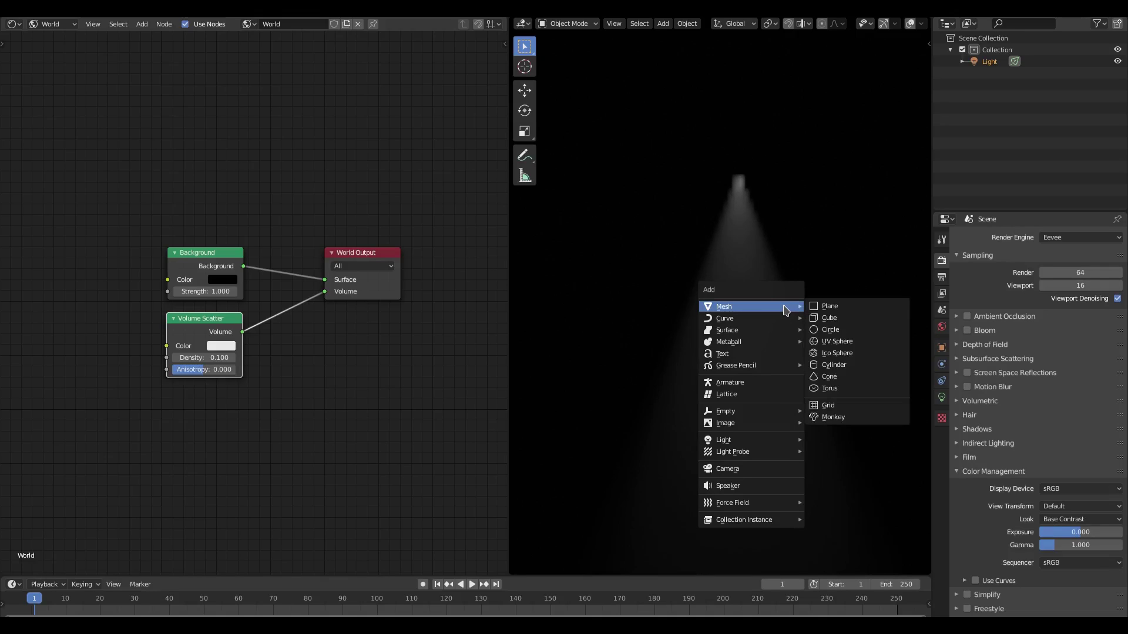
left_click(753, 468)
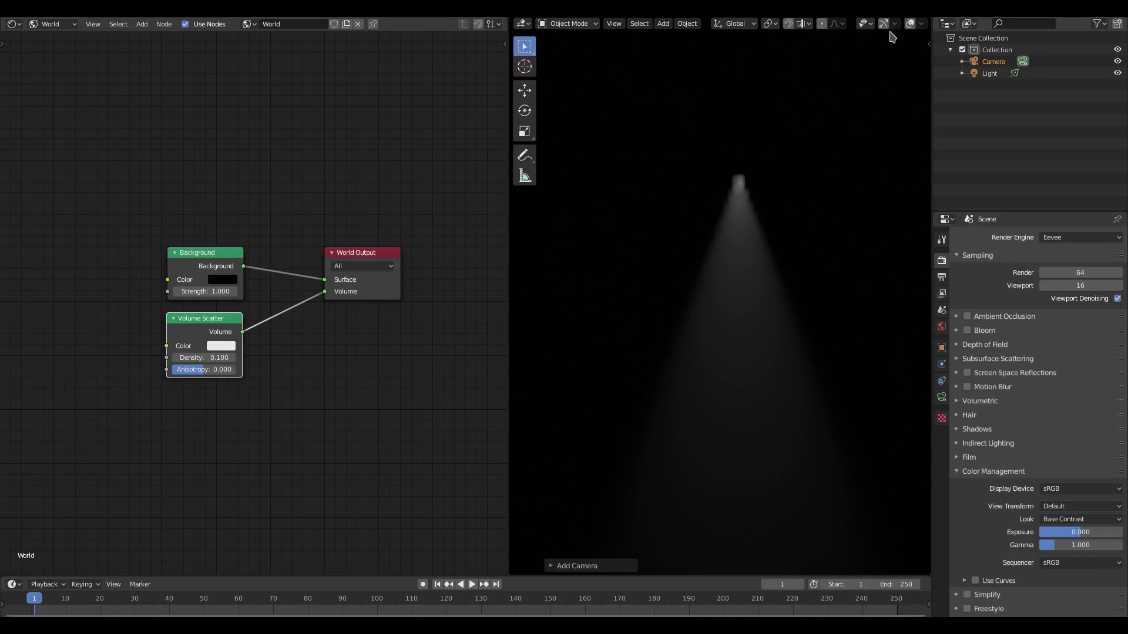
scroll(850, 28, "down", 3)
left_click(835, 23)
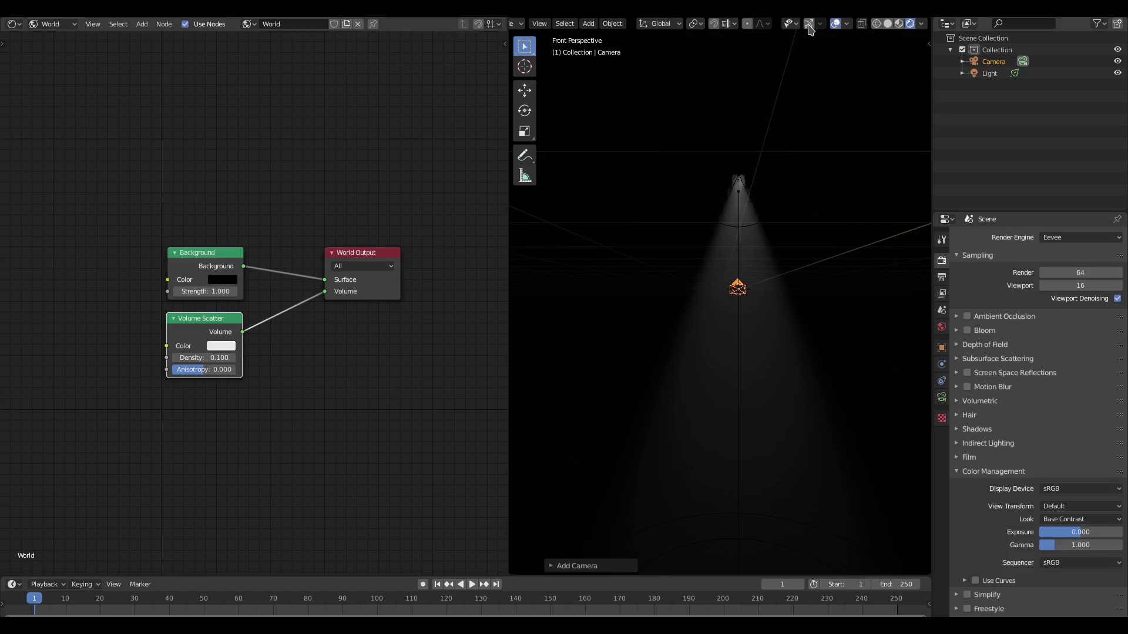
left_click(808, 23)
middle_click_drag(873, 277, 812, 300)
Step: Position the camera and pull it back along local Z to frame the beam, overlays hidden
key("g")
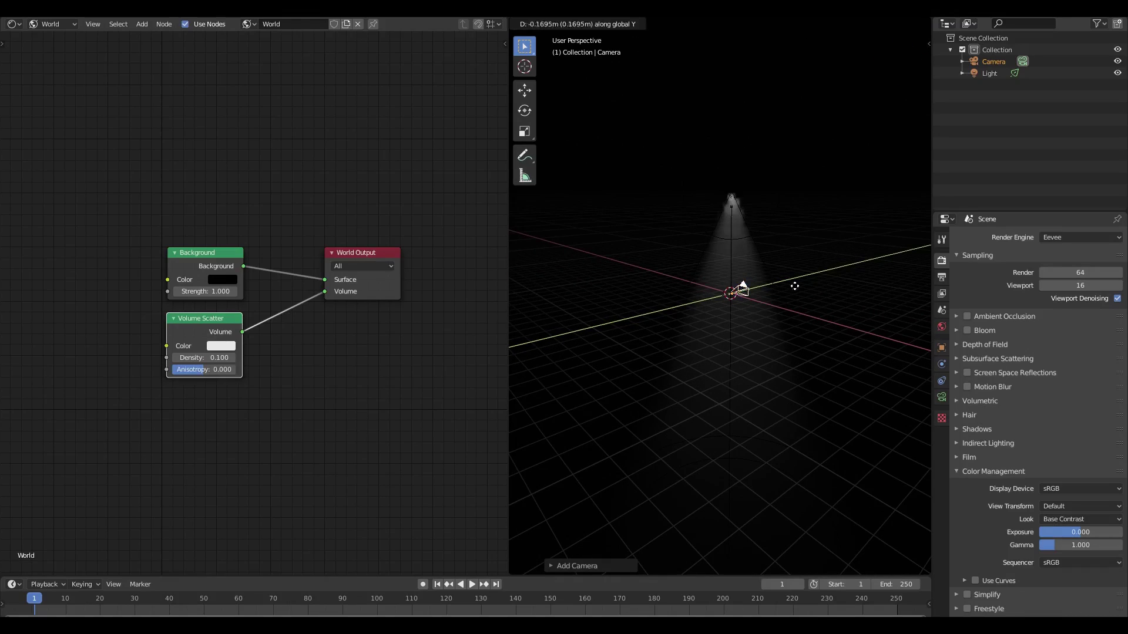
left_click(705, 329)
key("KP_0")
scroll(786, 315, "down", 3)
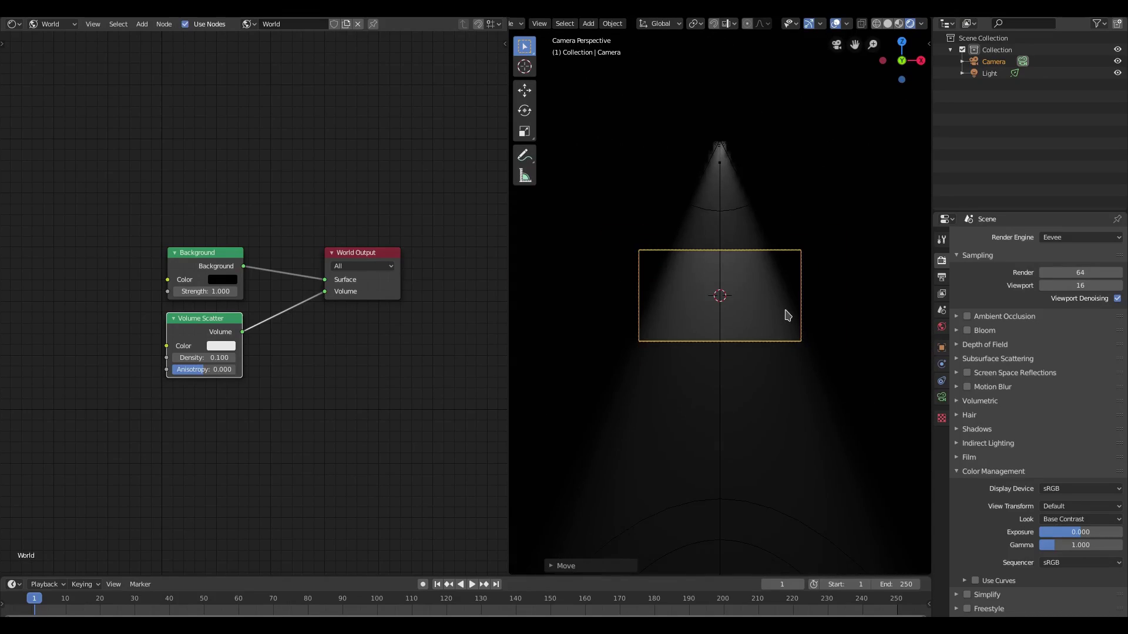
key("g")
key("z")
key("z")
key("z")
key("z")
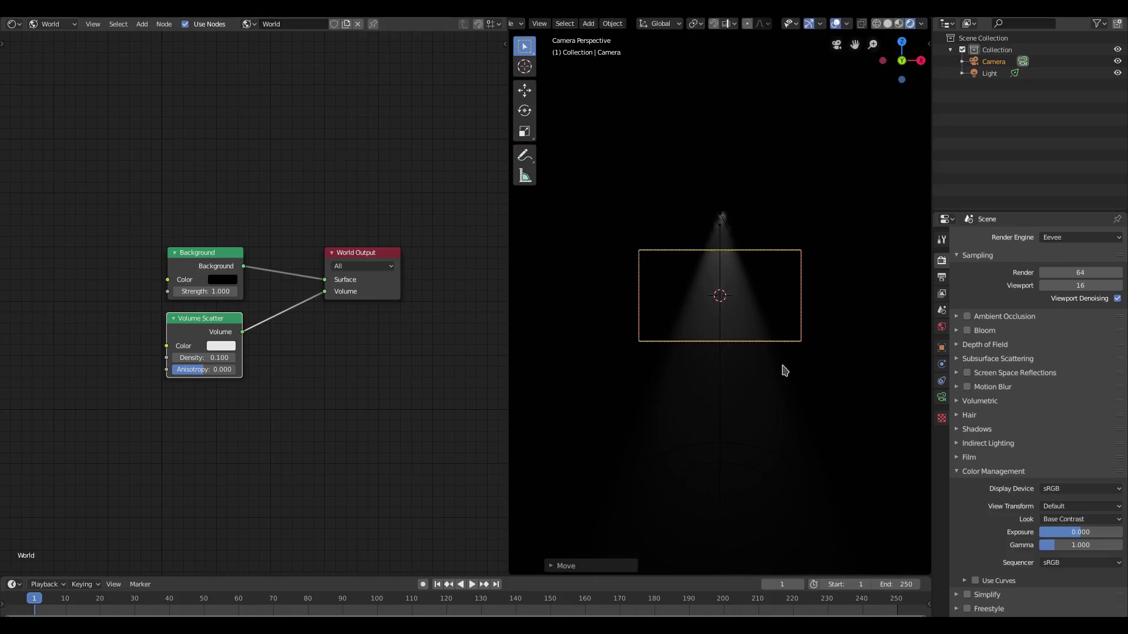
left_click(805, 298)
key("Home")
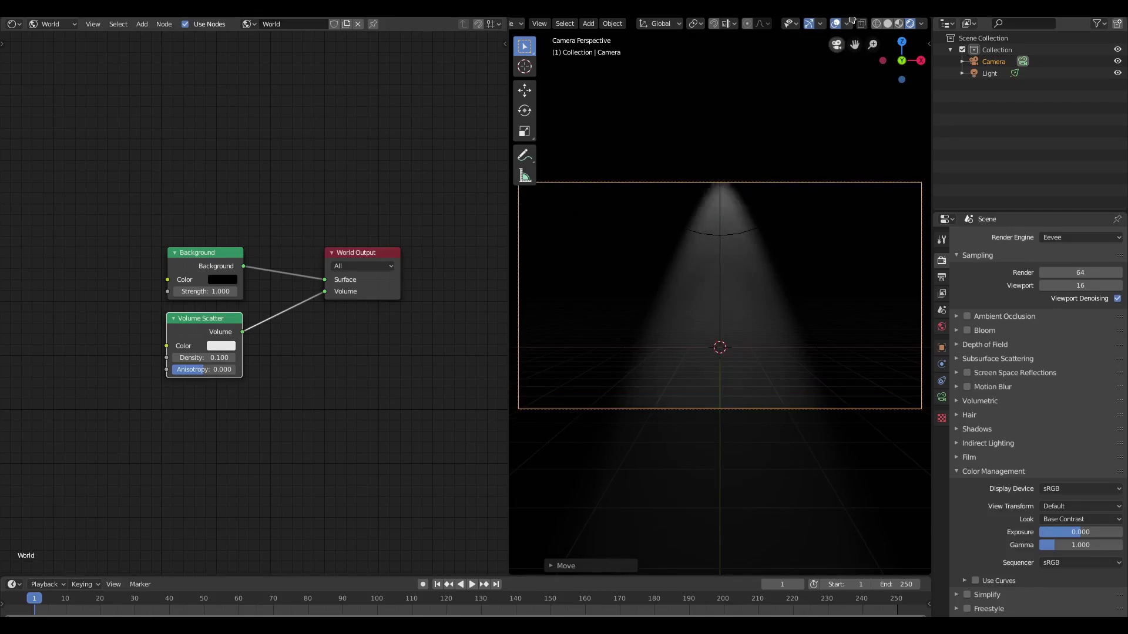
left_click(836, 24)
Step: Hide the gizmos and try different Volume Scatter and spotlight colours
left_click(809, 25)
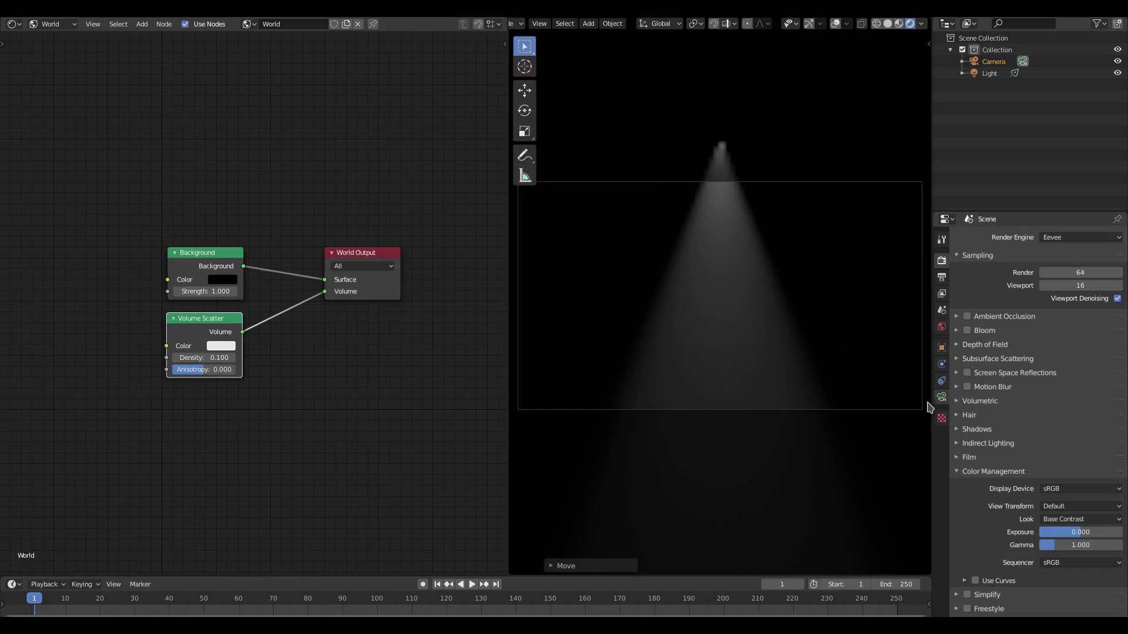
left_click(723, 150)
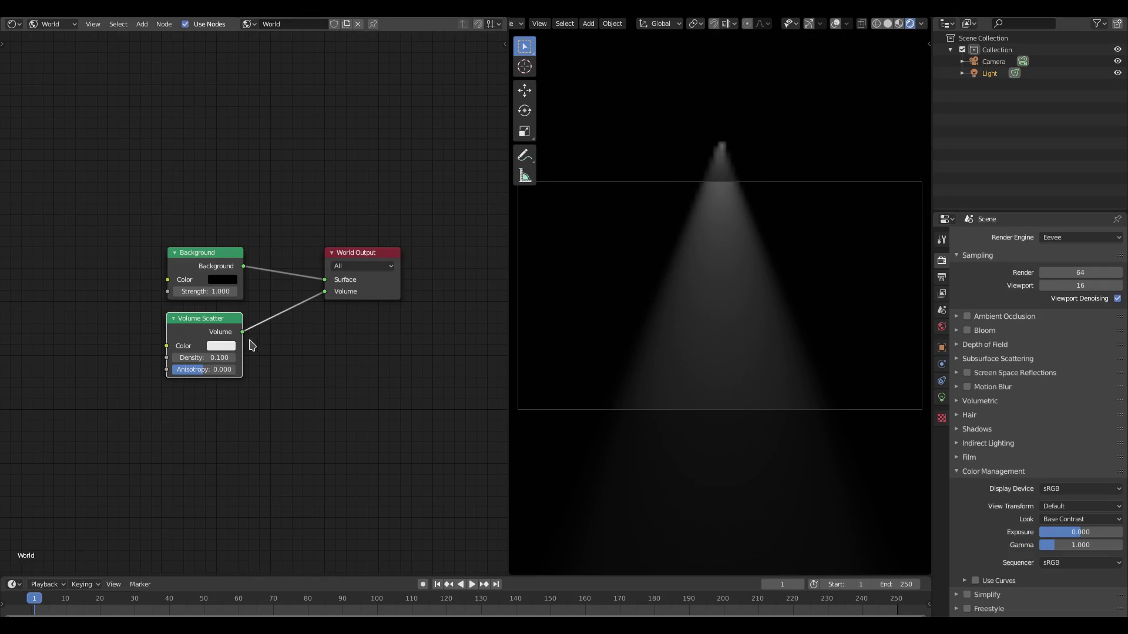
left_click(221, 345)
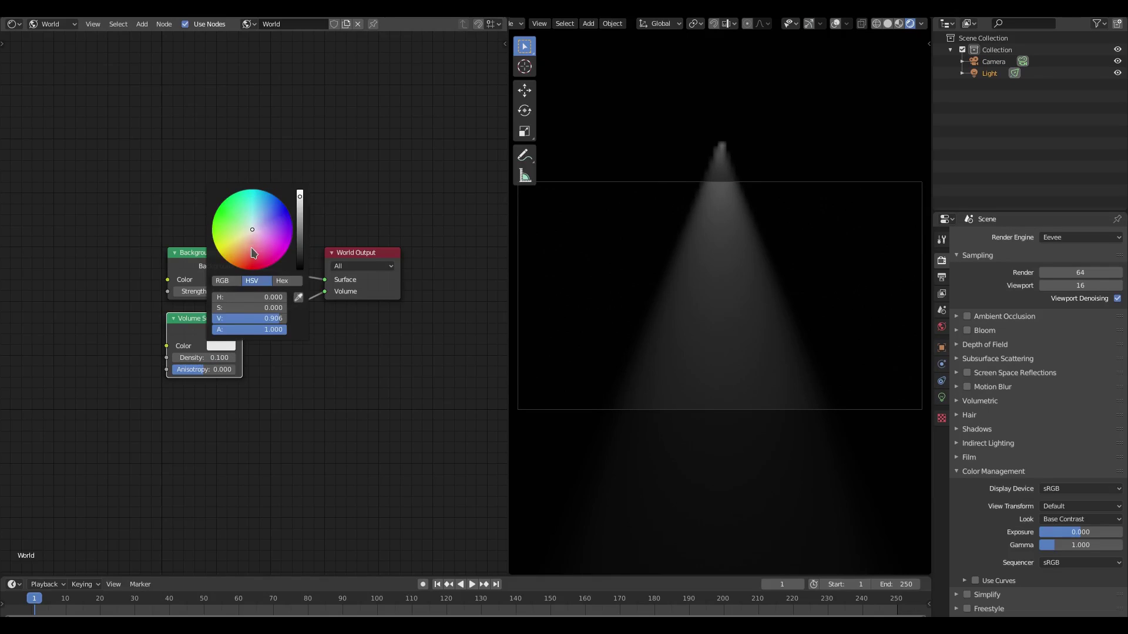
mouse_move(254, 253)
left_mouse_down()
mouse_move(258, 208)
mouse_move(232, 248)
mouse_move(252, 259)
mouse_move(240, 252)
left_mouse_up()
left_click(941, 397)
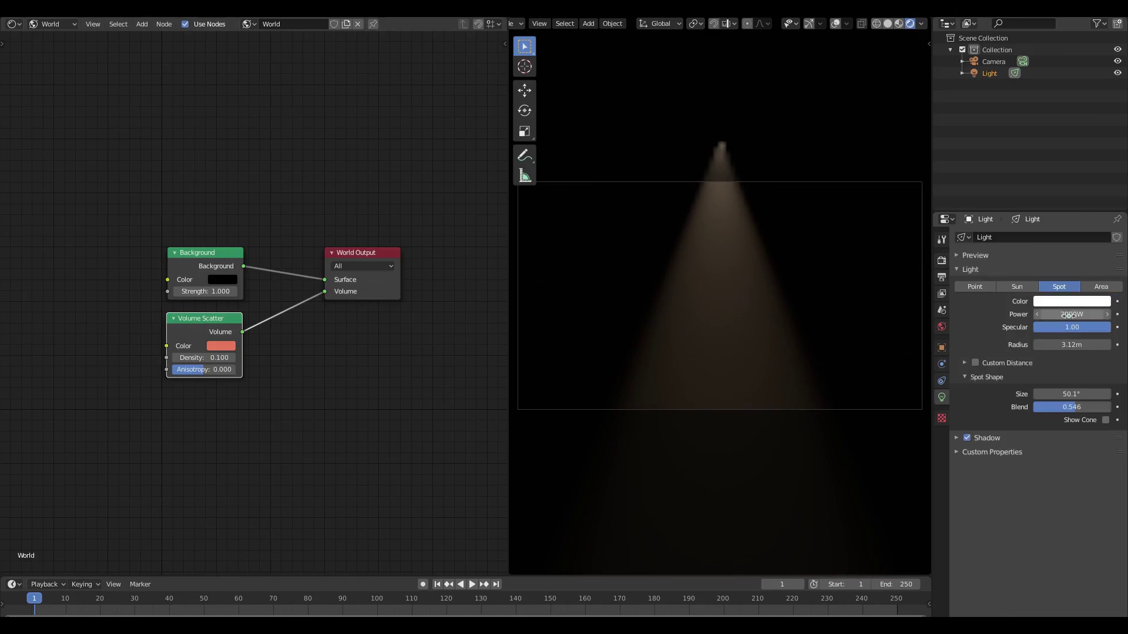
left_click(1071, 302)
mouse_move(1057, 188)
left_mouse_down()
mouse_move(1051, 170)
mouse_move(1037, 203)
mouse_move(1062, 168)
mouse_move(1039, 200)
left_mouse_up()
Step: Reset the Volume Scatter colour to white and make the spotlight red
left_click(221, 346)
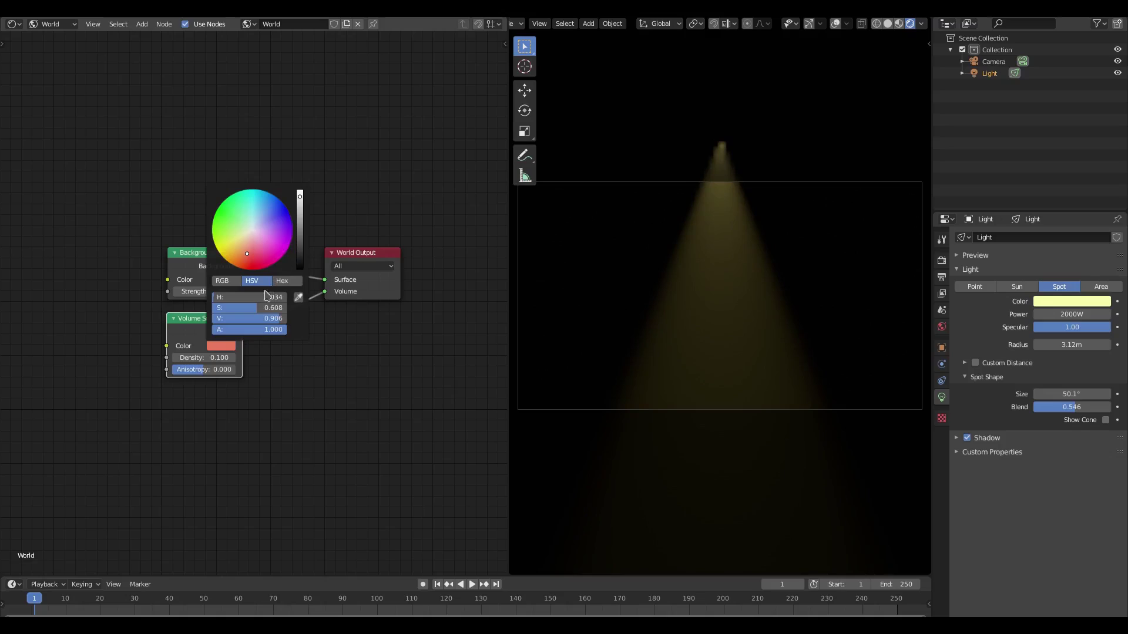
left_click_drag(262, 309, 214, 309)
left_click(408, 423)
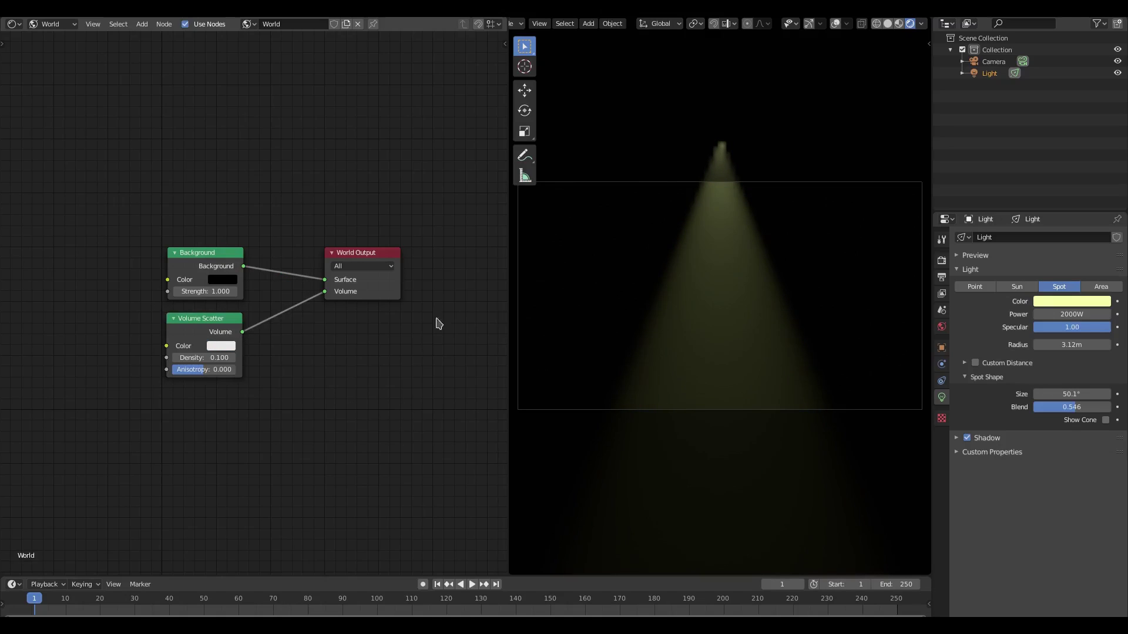
left_click(1080, 302)
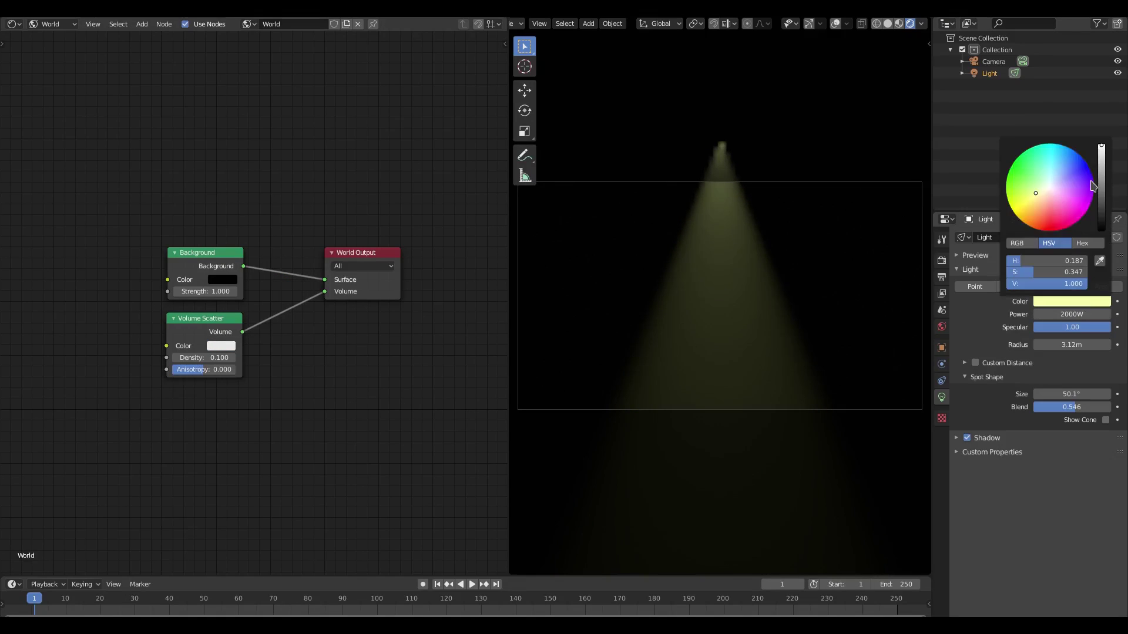
mouse_move(1039, 213)
left_mouse_down()
mouse_move(1075, 206)
mouse_move(1071, 172)
mouse_move(1051, 216)
left_mouse_up()
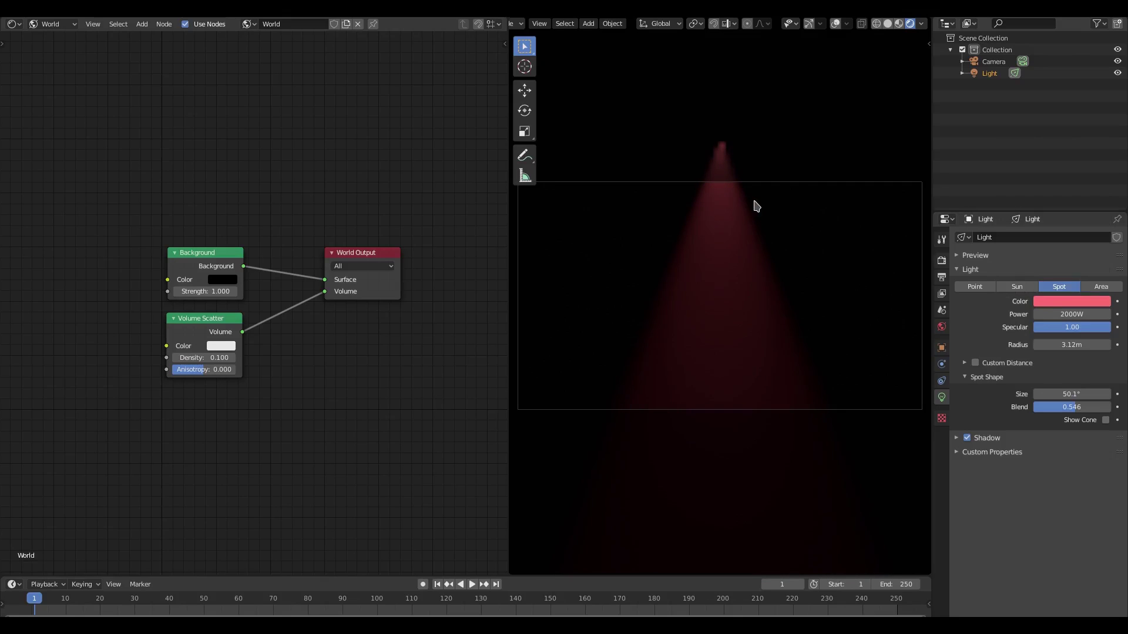
Step: Duplicate the spotlight twice, placing copies to the left and right
key("shift+d")
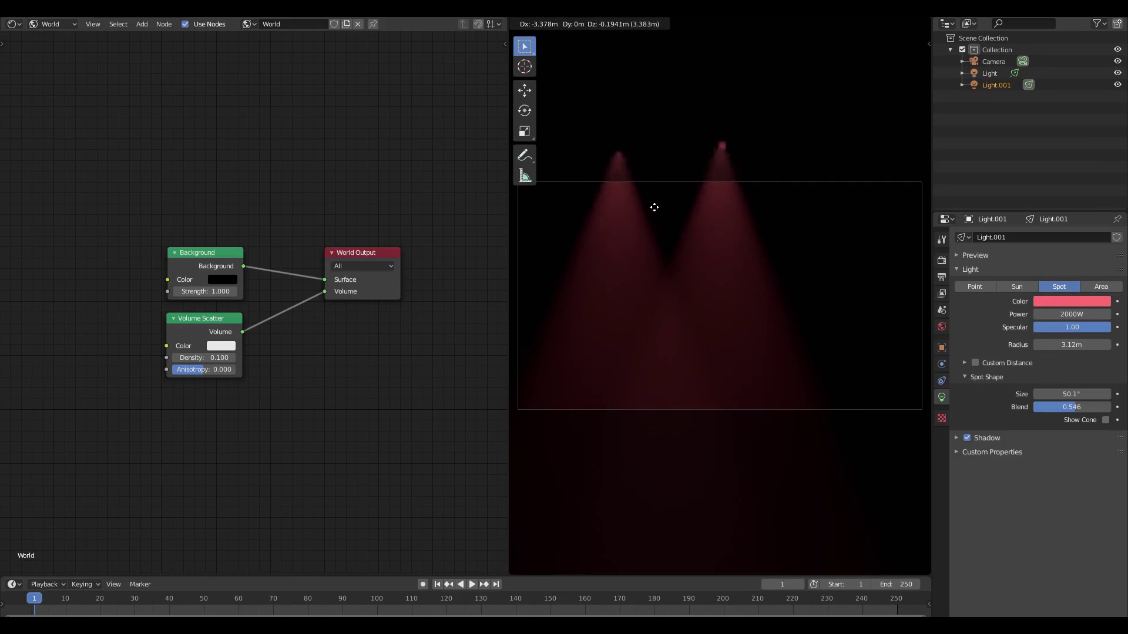
left_click(675, 196)
key("shift+d")
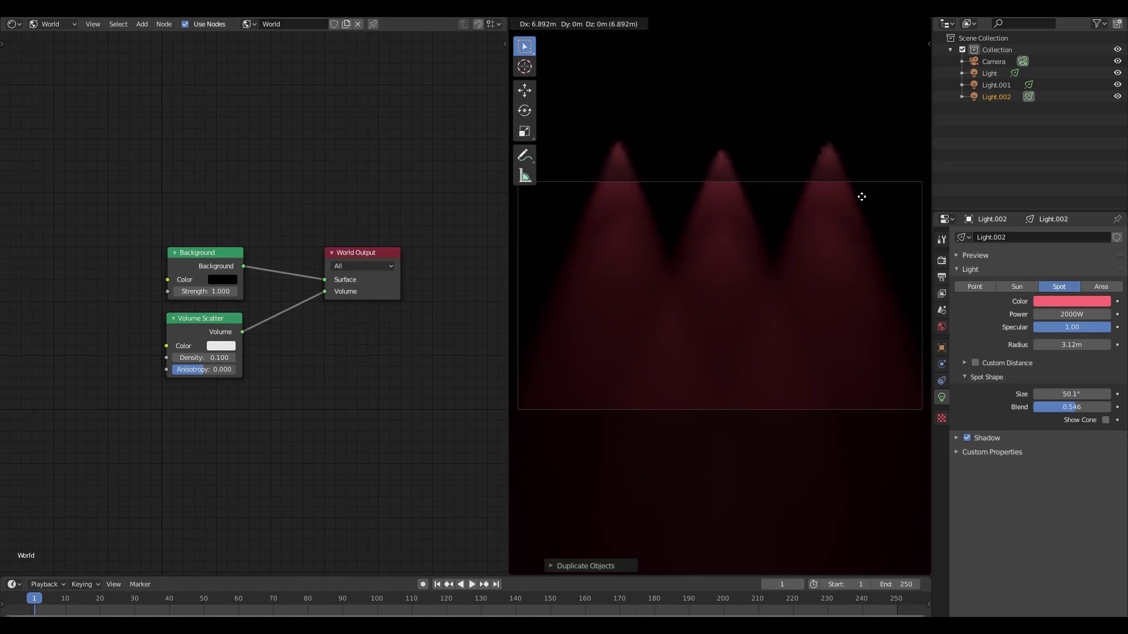
left_click(862, 195)
Step: Pull the camera back along its depth axis to frame all three spotlights
left_click(887, 183)
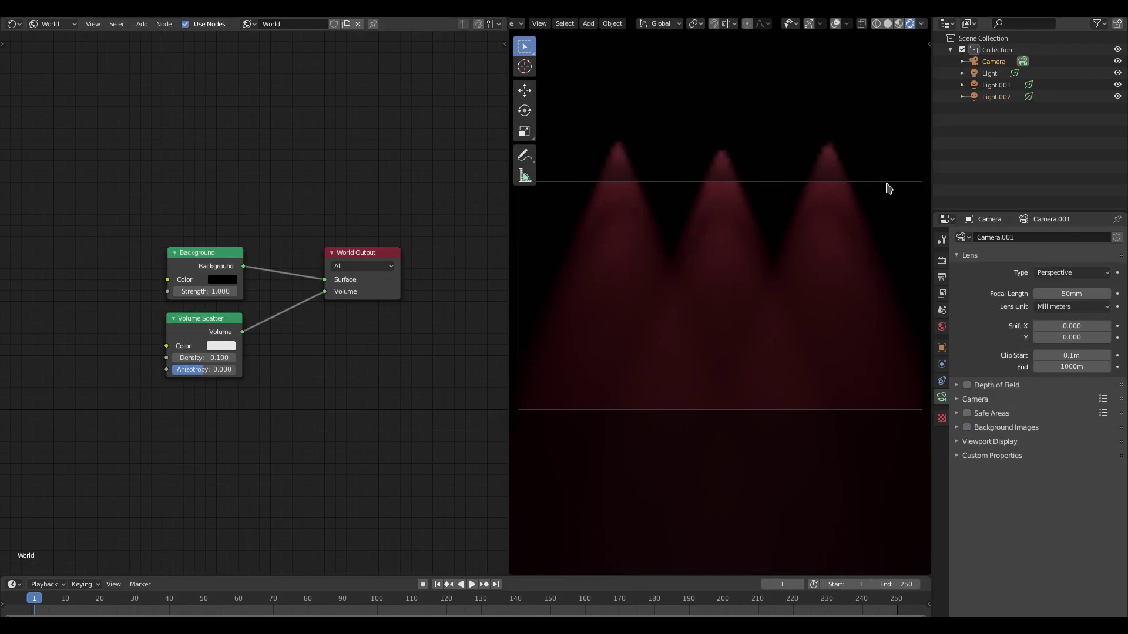
key("g")
key("z")
key("z")
left_click(885, 261)
key("g")
key("z")
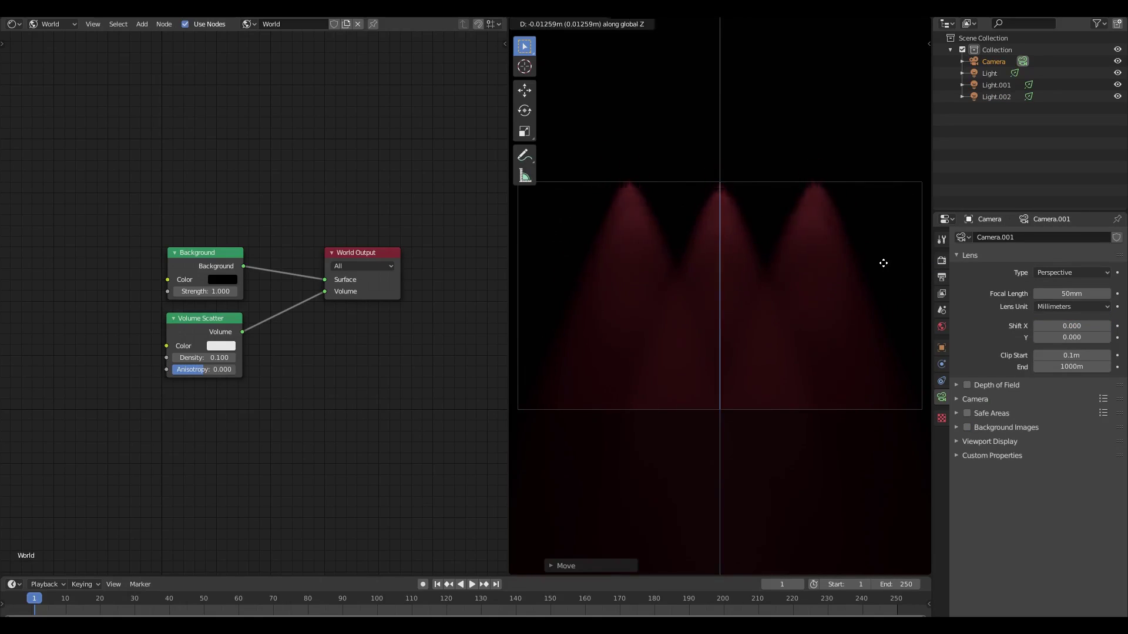
left_click(882, 260)
left_click(723, 179)
middle_click_drag(726, 206, 774, 281)
Step: Add a Suzanne monkey mesh, move it along Y, and return to camera view
key("shift+a")
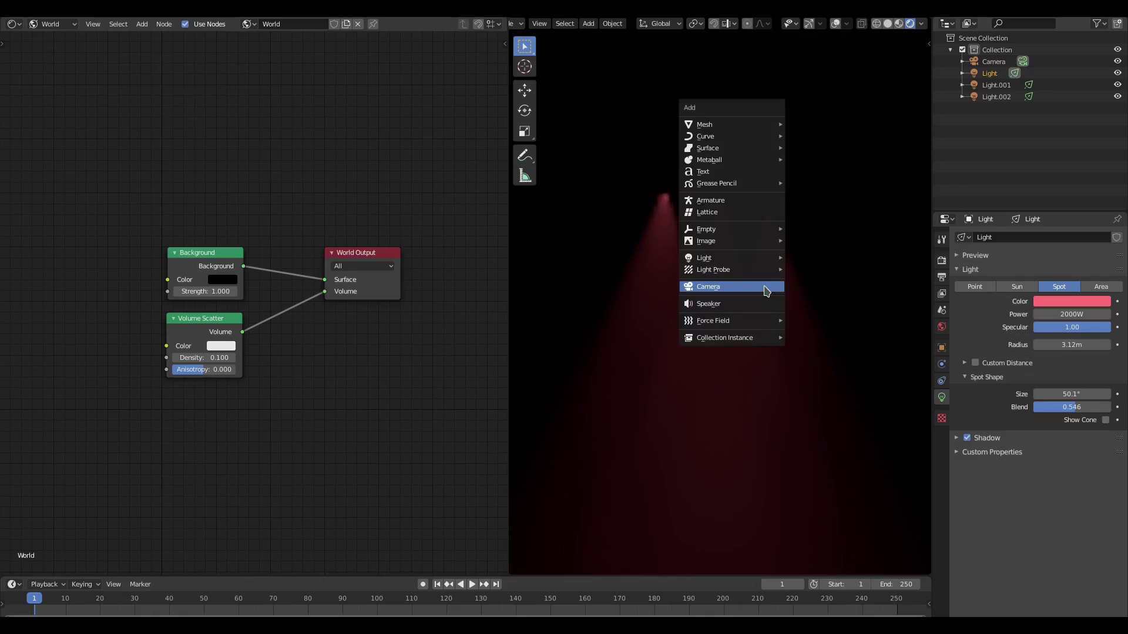
mouse_move(704, 124)
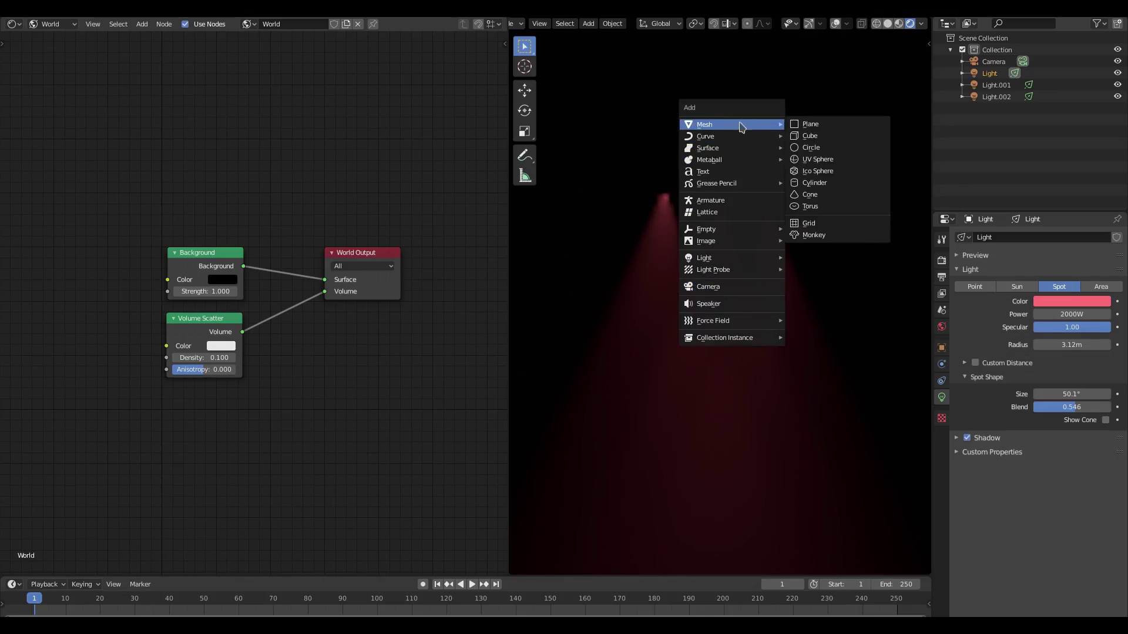
left_click(817, 235)
key("g")
key("y")
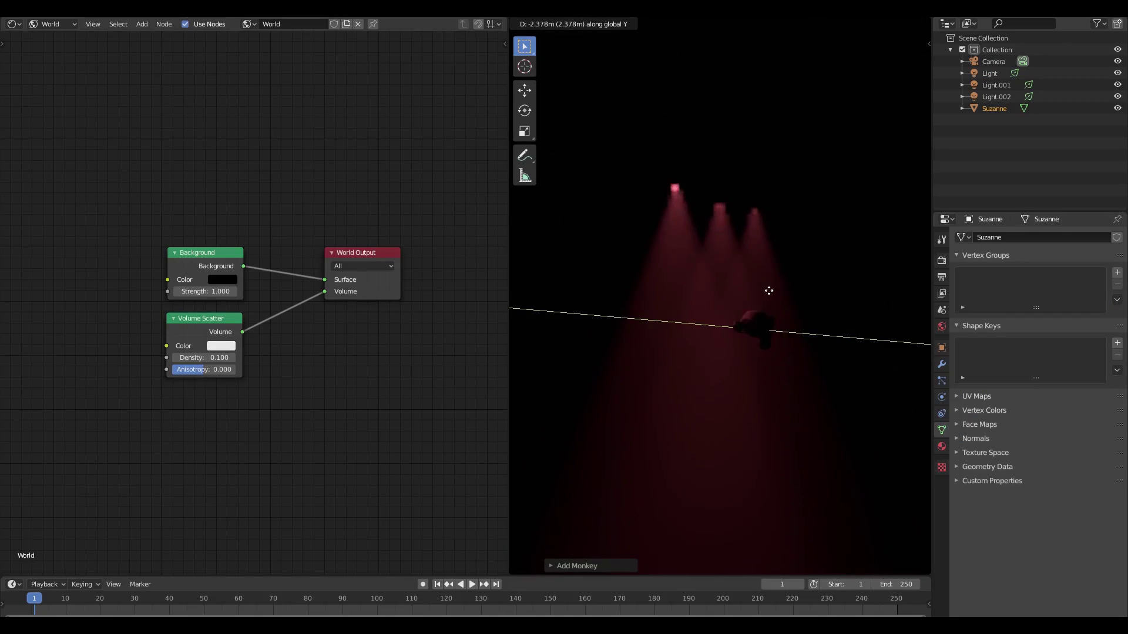
left_click(728, 288)
key("KP_0")
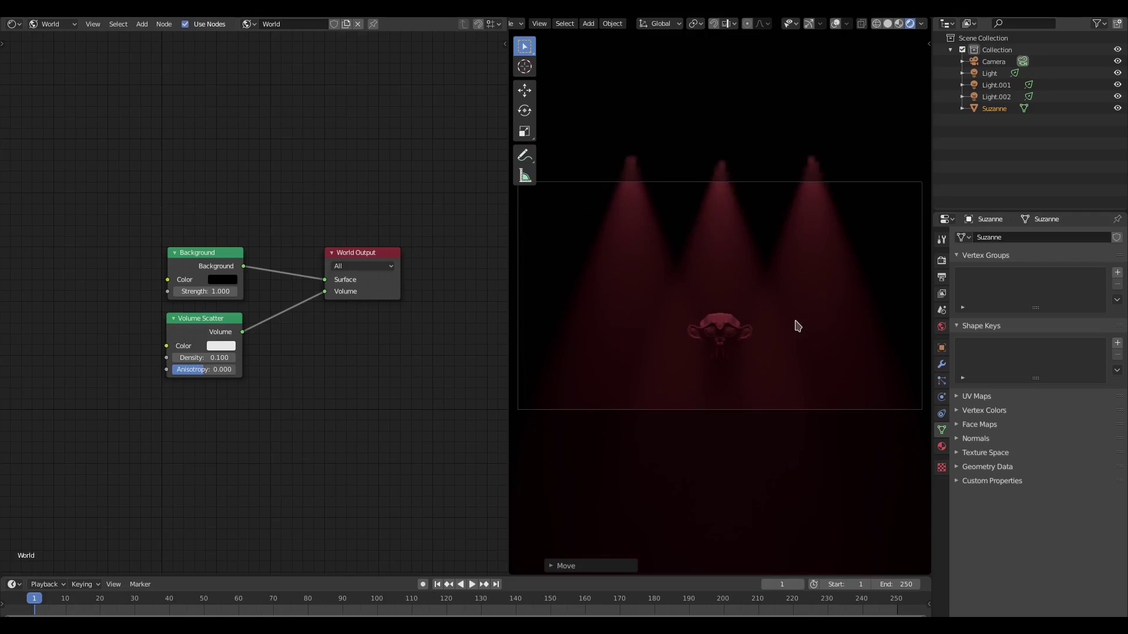
Step: Enlarge Suzanne, rotate it around X, and move it along Z and Y under the spotlights
key("s")
key("Return")
key("r")
key("x")
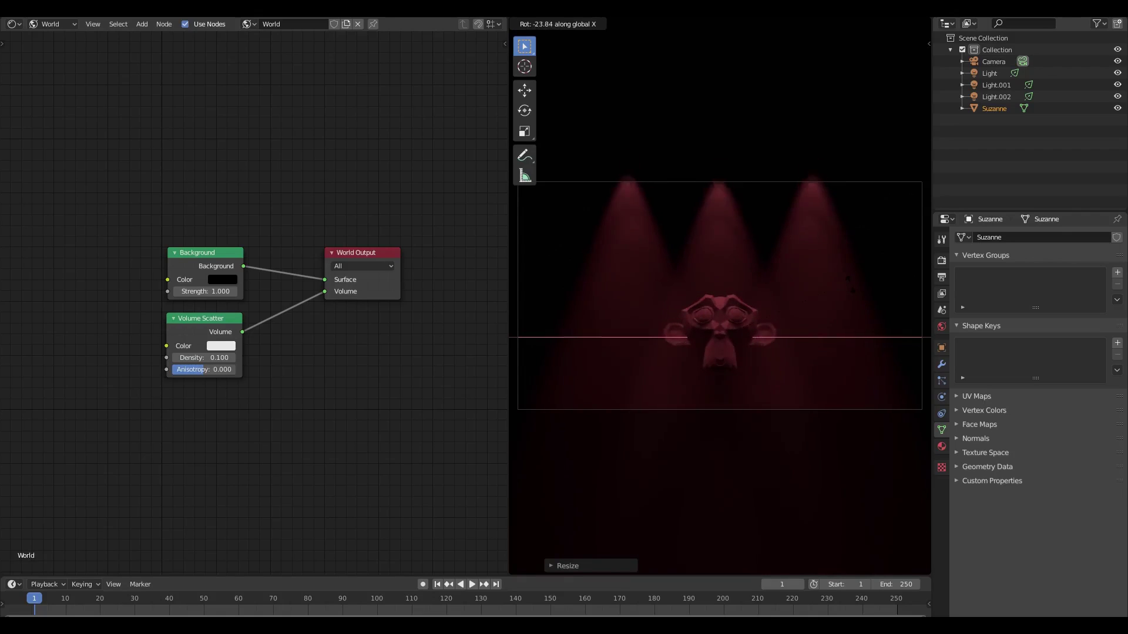
left_click(853, 251)
key("g")
key("z")
left_click(853, 249)
key("g")
key("y")
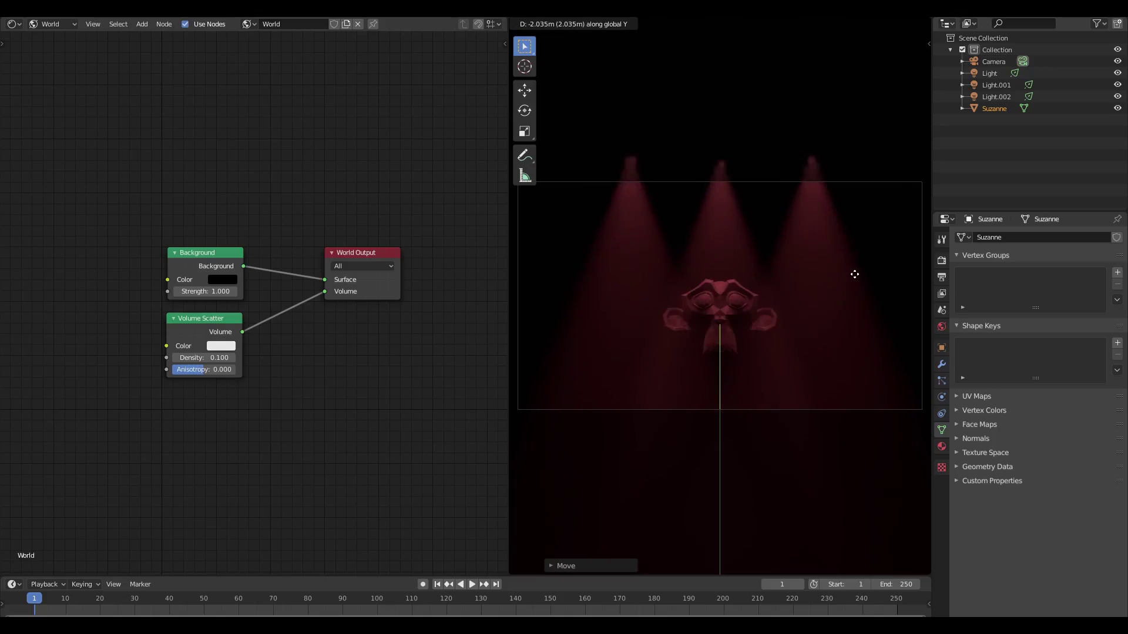
key("Return")
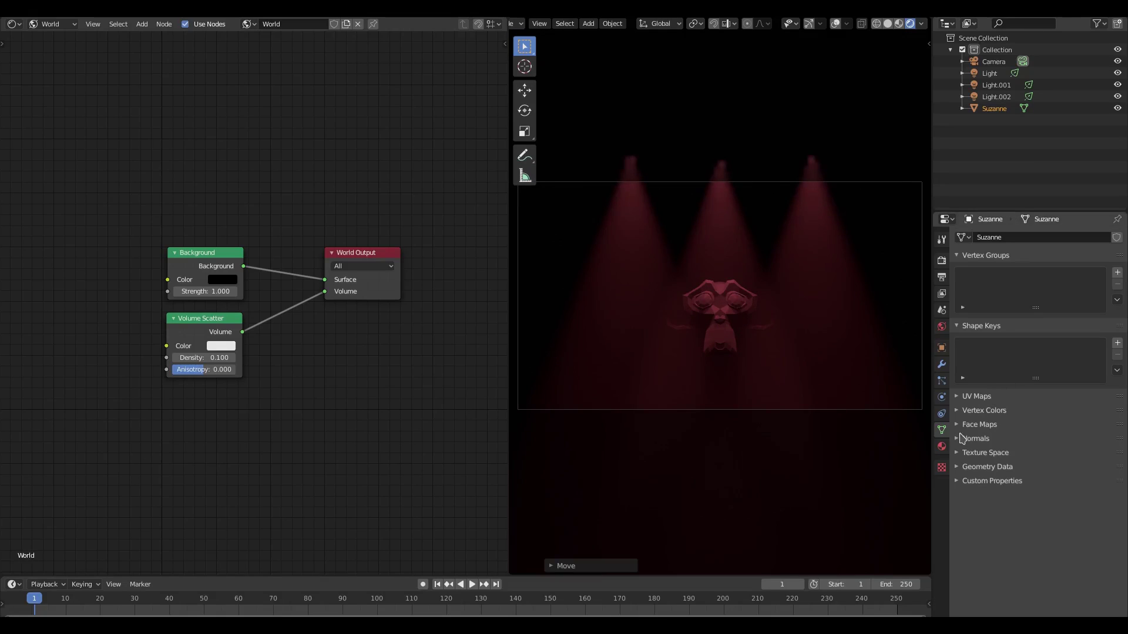
Step: Apply Shade Smooth to Suzanne
left_click(612, 23)
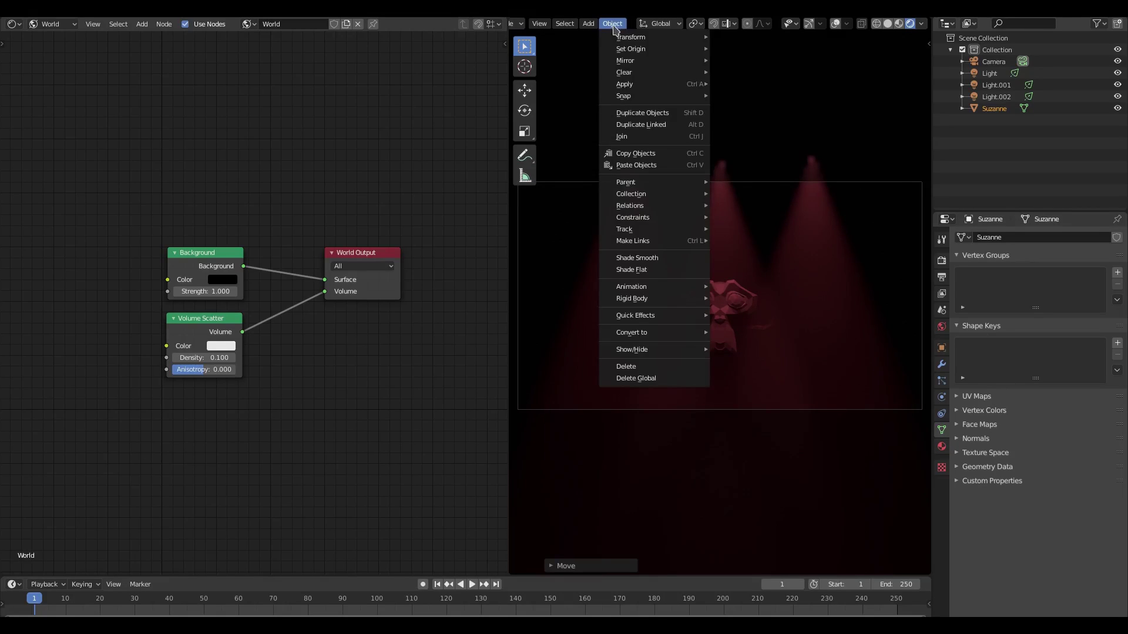
left_click(644, 258)
scroll(810, 373, "up", 3)
Step: Add a Subdivision Surface modifier to Suzanne at View level 2
left_click(942, 364)
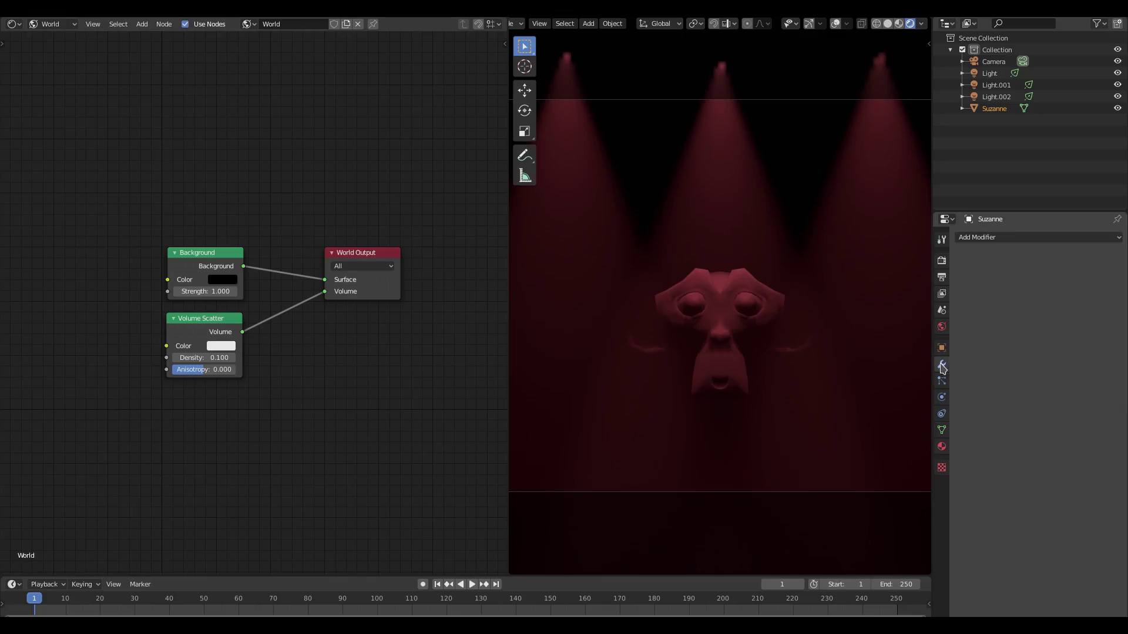
left_click(1015, 237)
left_click(921, 435)
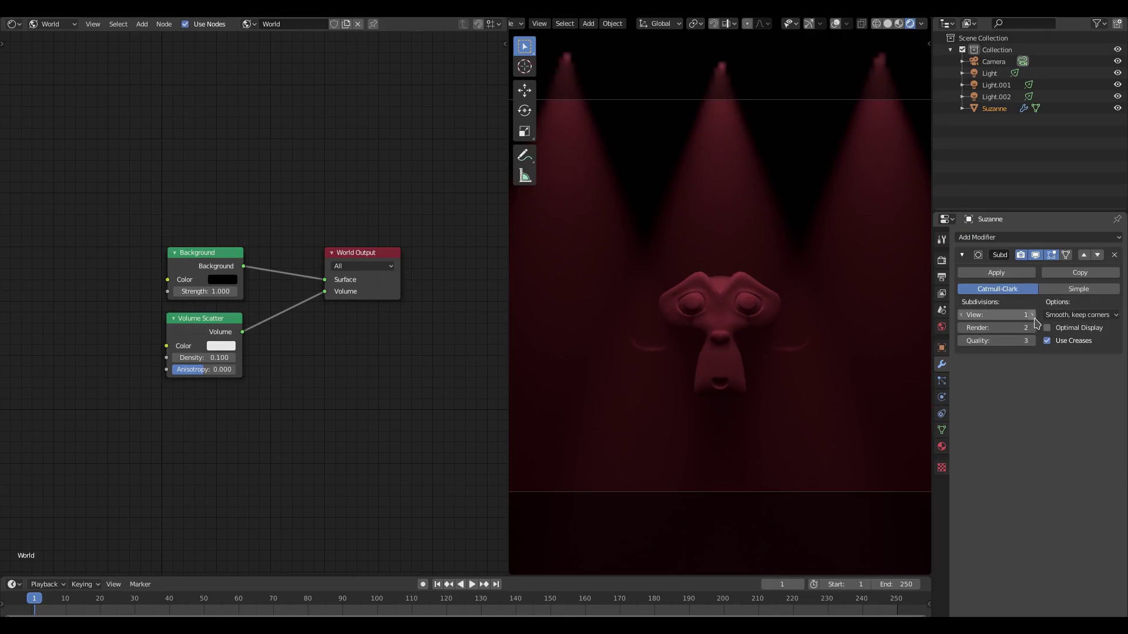
scroll(752, 404, "down", 3)
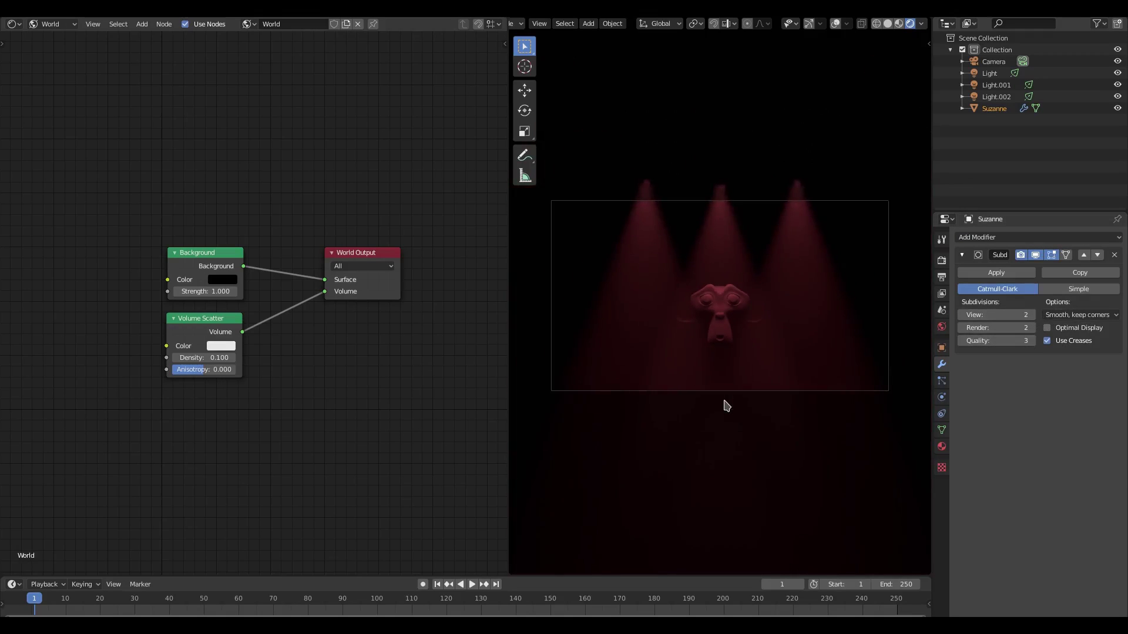
Step: Duplicate the middle spotlight, then tilt the copy around Y and reposition it
left_click(722, 188)
key("shift+d")
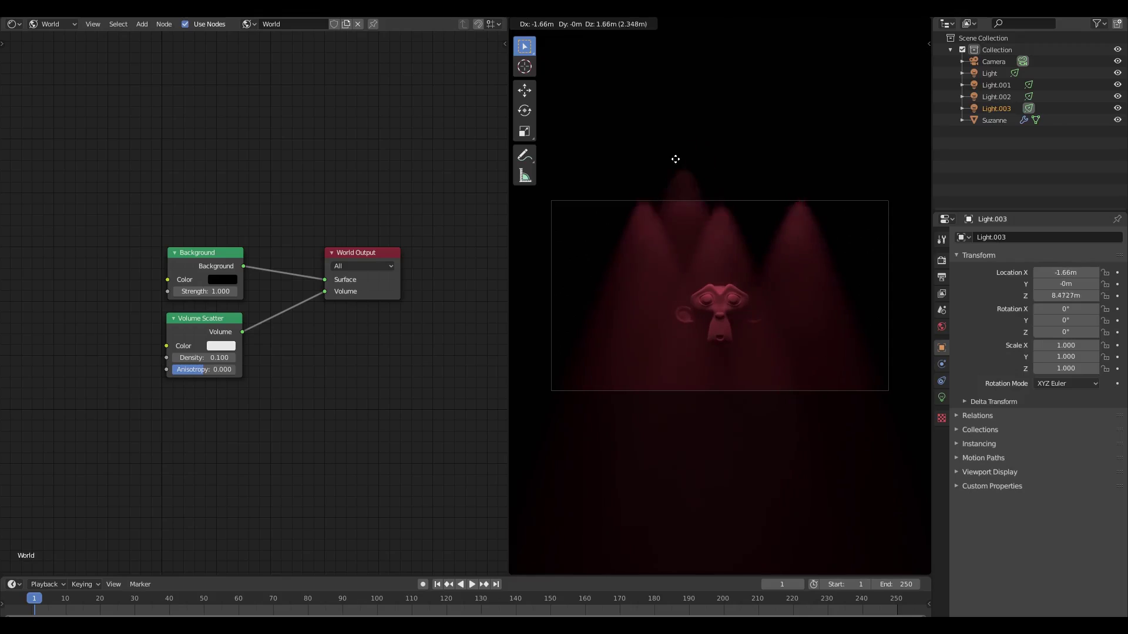
left_click(646, 180)
key("r")
key("y")
left_click(814, 150)
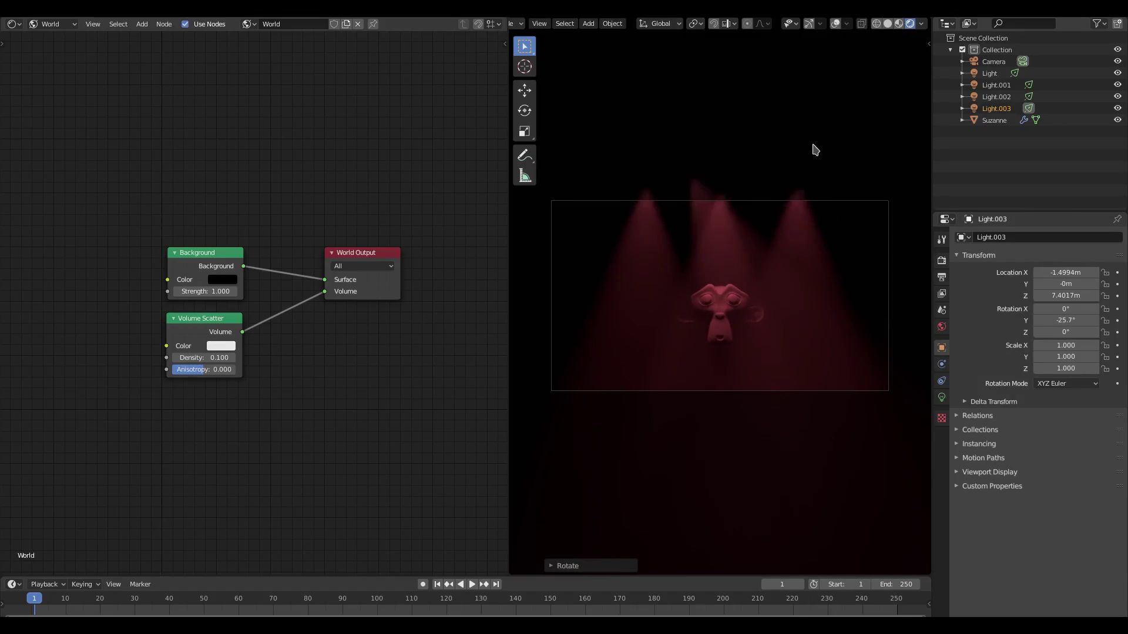
key("g")
left_click(768, 205)
Step: Delete the three original red spotlights
left_click(721, 190)
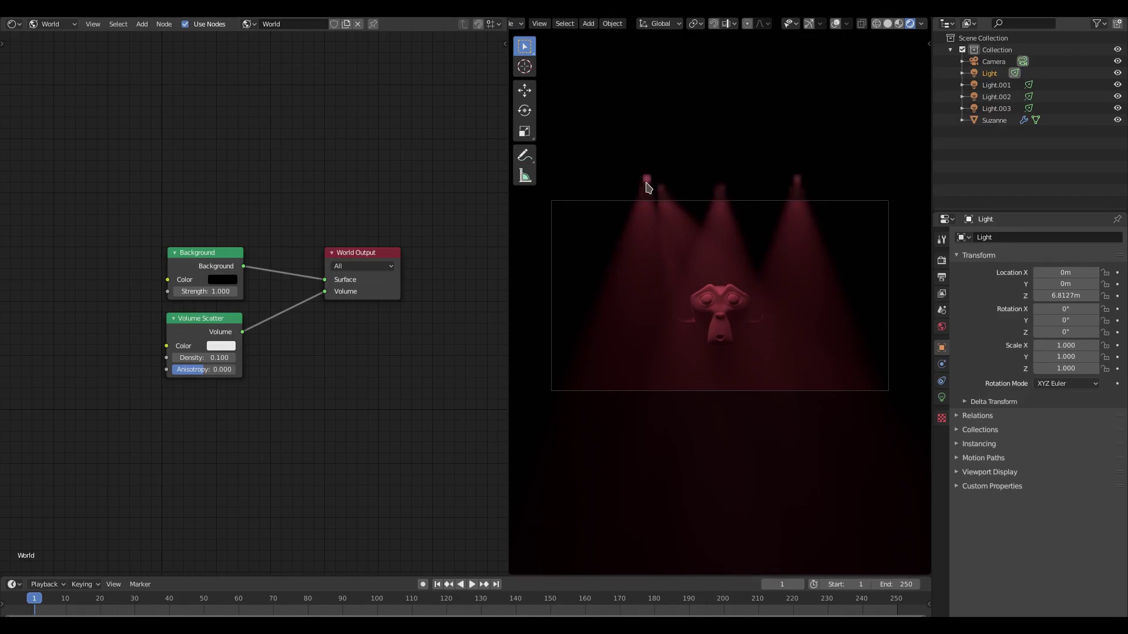
left_click(797, 179)
key("Delete")
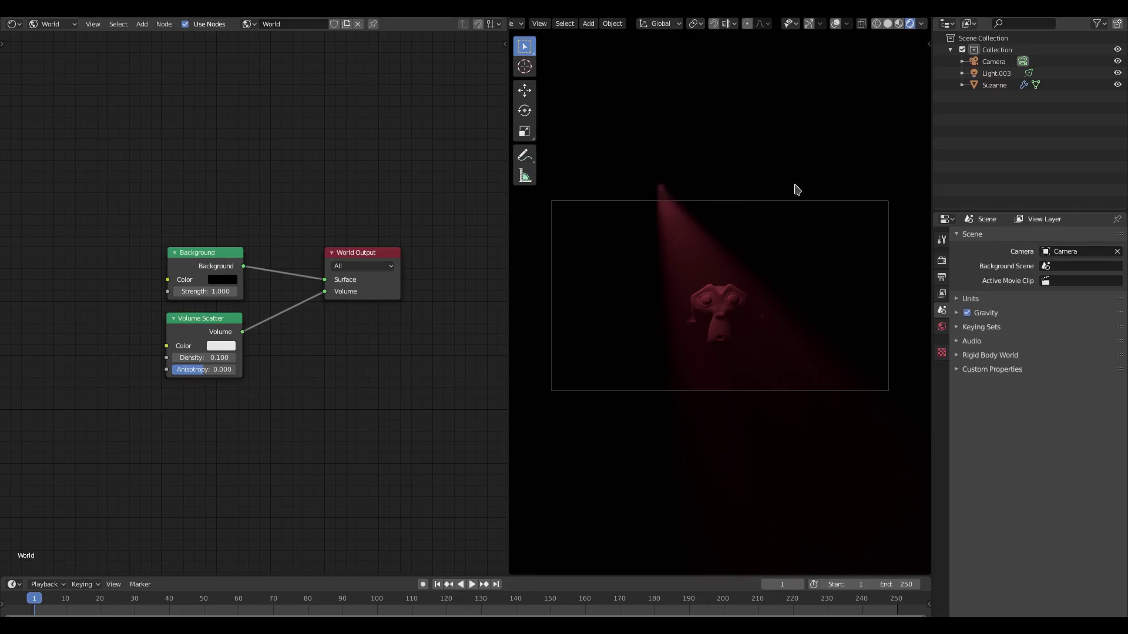
Step: Tilt the remaining spotlight Light.003 around Y and move it into place
left_click(666, 189)
key("r")
key("y")
left_click(848, 276)
key("g")
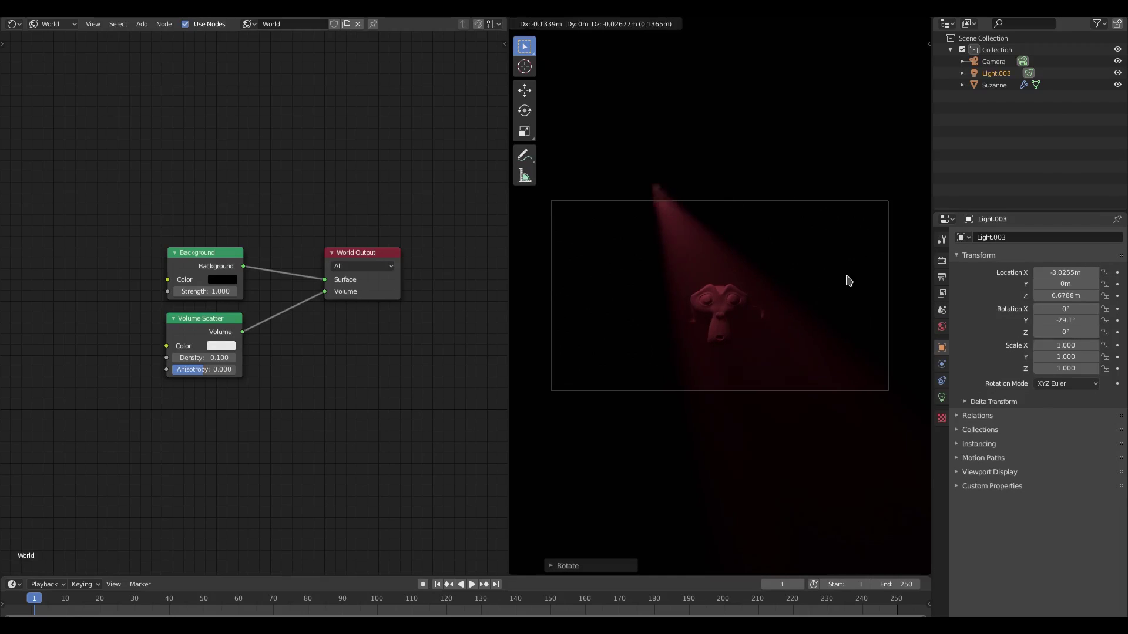
left_click(848, 281)
Step: Give the spotlight Blend 1.000, Size 63.6° and a blue colour
left_click(941, 398)
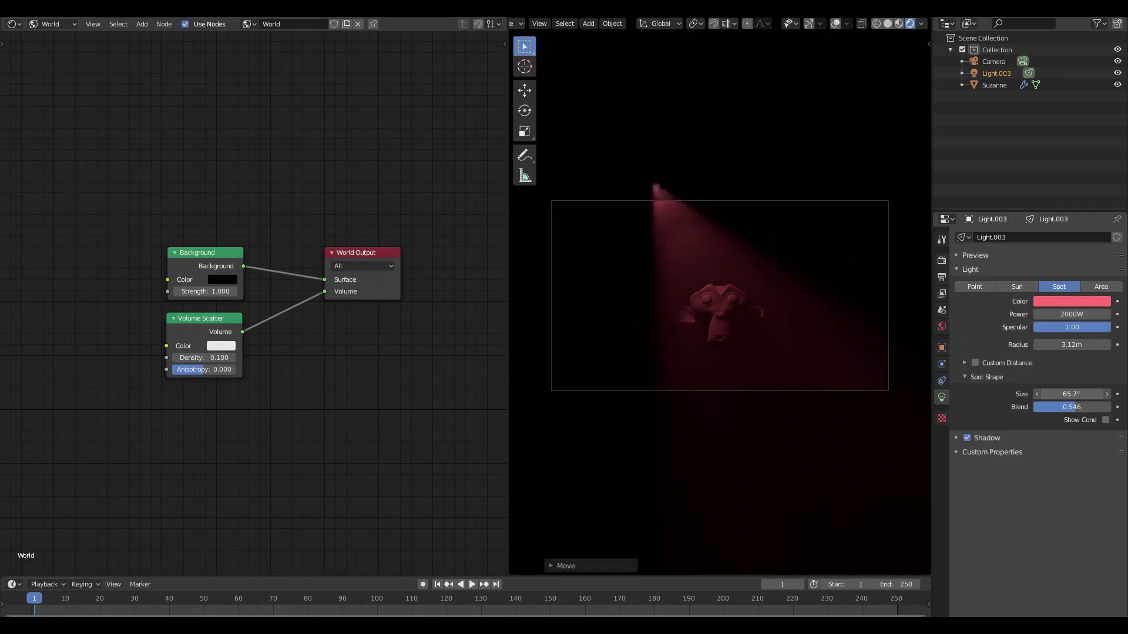
mouse_move(1078, 394)
left_mouse_down()
mouse_move(1067, 394)
mouse_move(1114, 411)
mouse_move(1088, 395)
left_mouse_up()
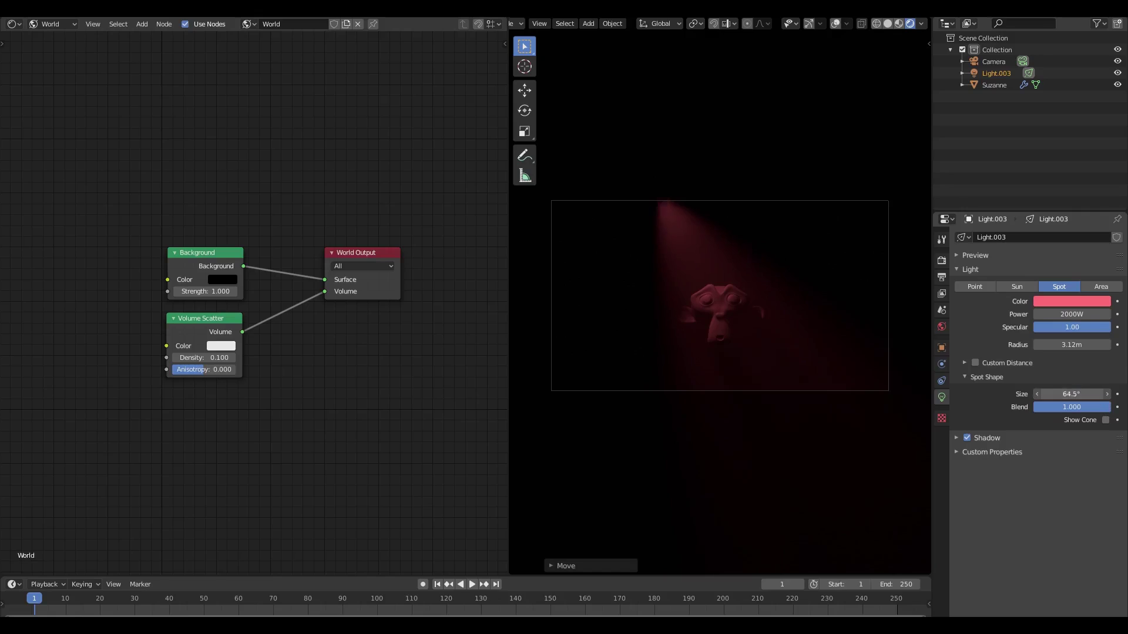
left_click(1054, 300)
left_click_drag(1045, 185, 1066, 163)
scroll(728, 335, "up", 3)
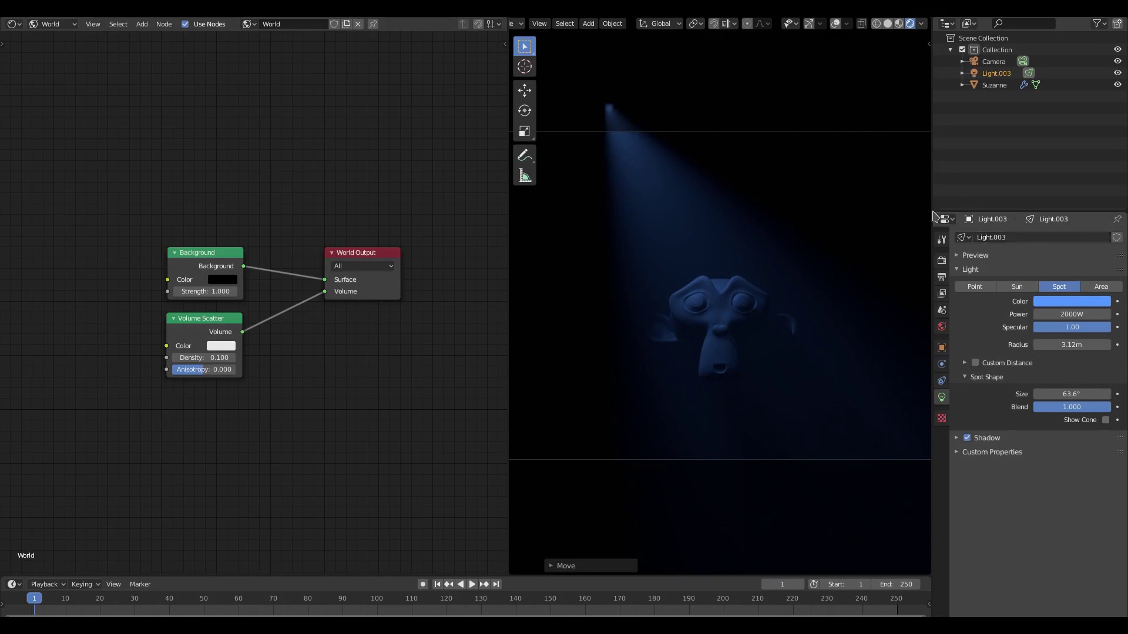
Step: Set the camera's Passepartout opacity to 1.000 and close the node editor
left_click(857, 131)
left_click(941, 380)
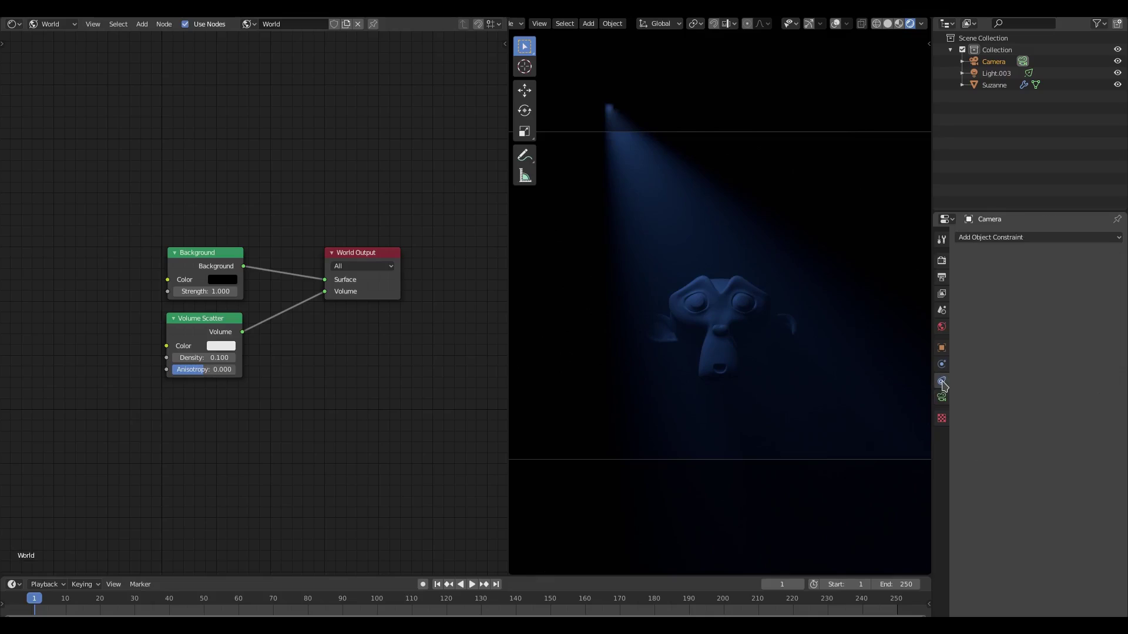
left_click(942, 397)
left_click(966, 441)
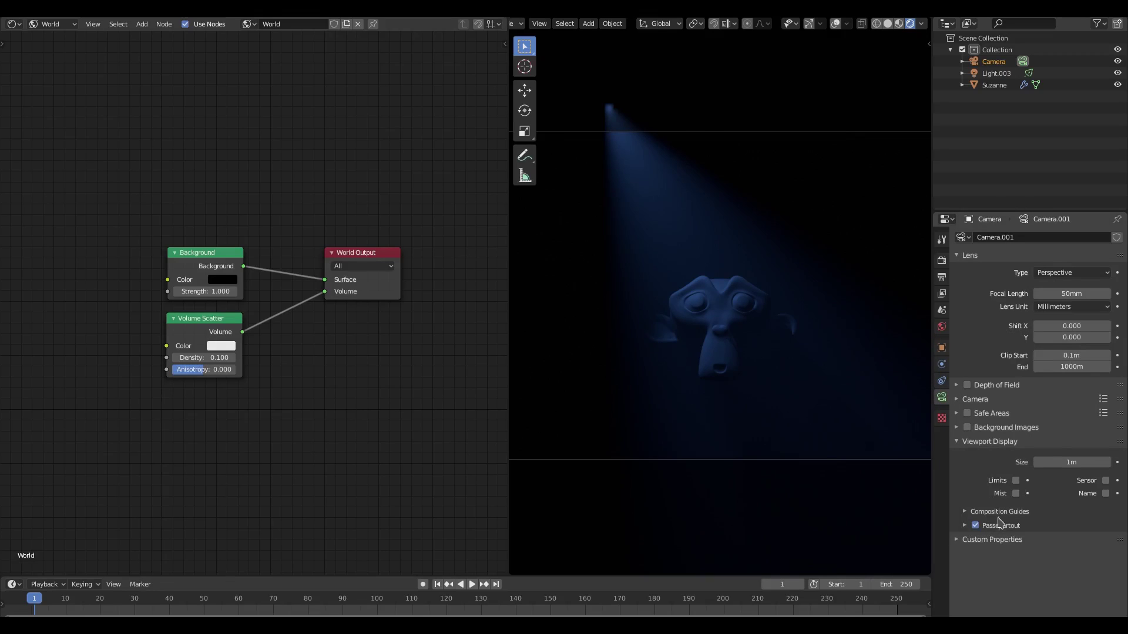
left_click(966, 526)
left_click_drag(1049, 542, 1113, 543)
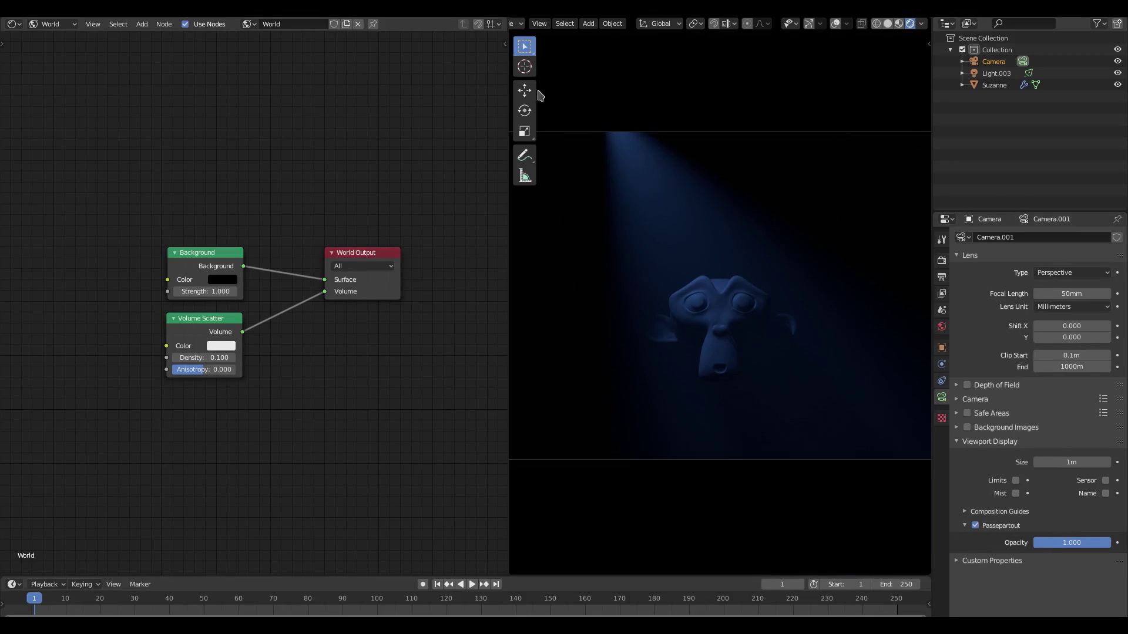
left_click_drag(504, 21, 353, 253)
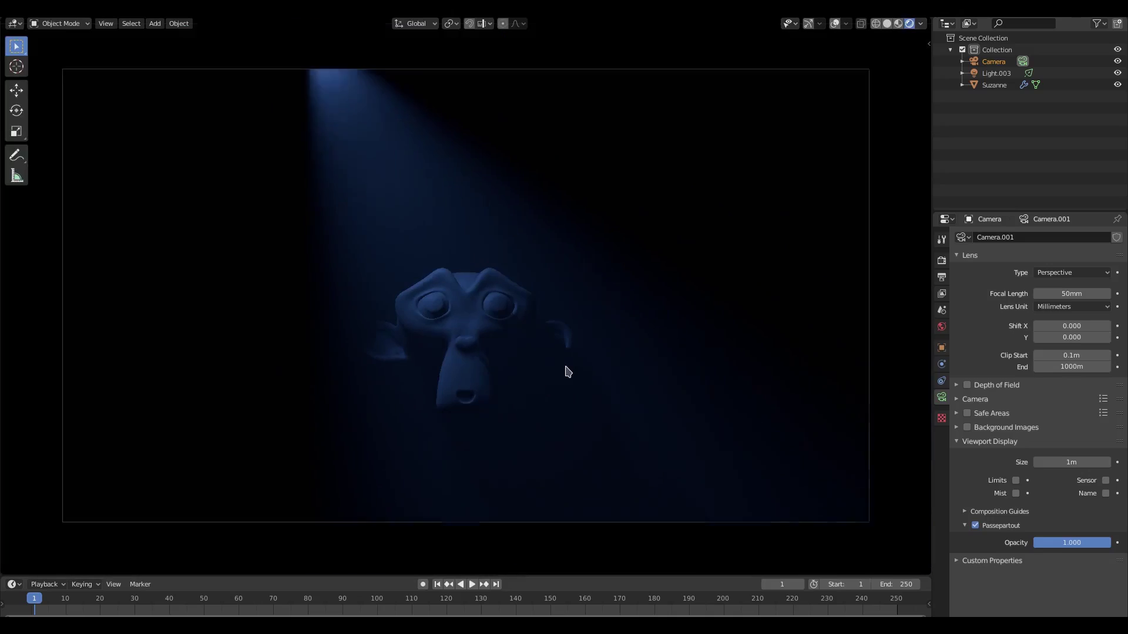
Step: Raise the blue spotlight's power to 5000W, then to 10000W
scroll(876, 328, "up", 1)
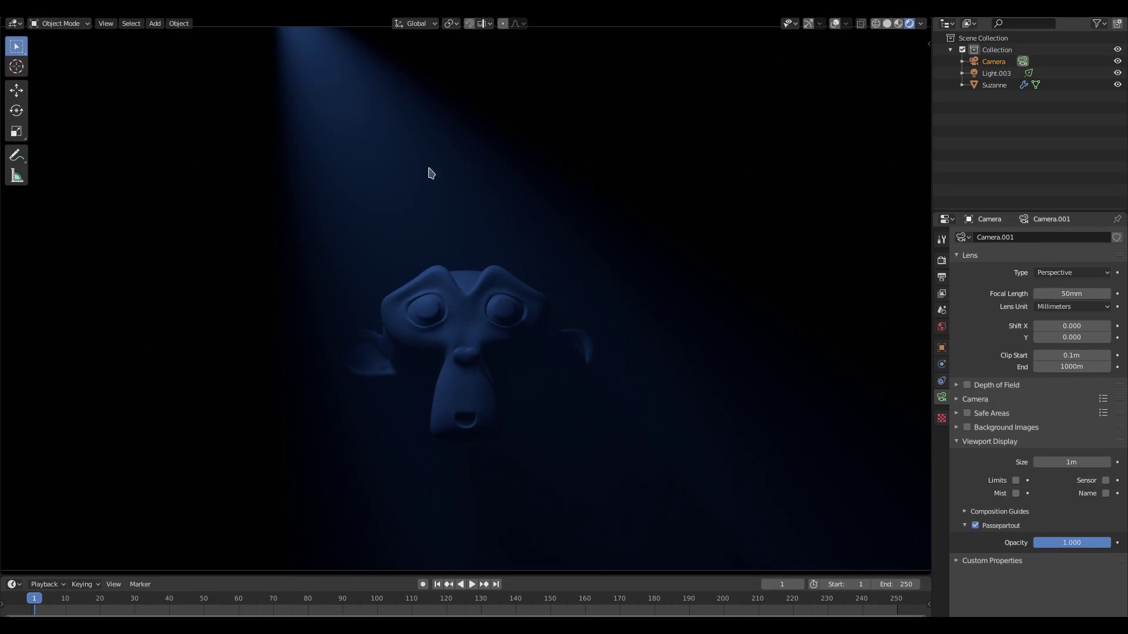
left_click(329, 65)
left_click(1069, 313)
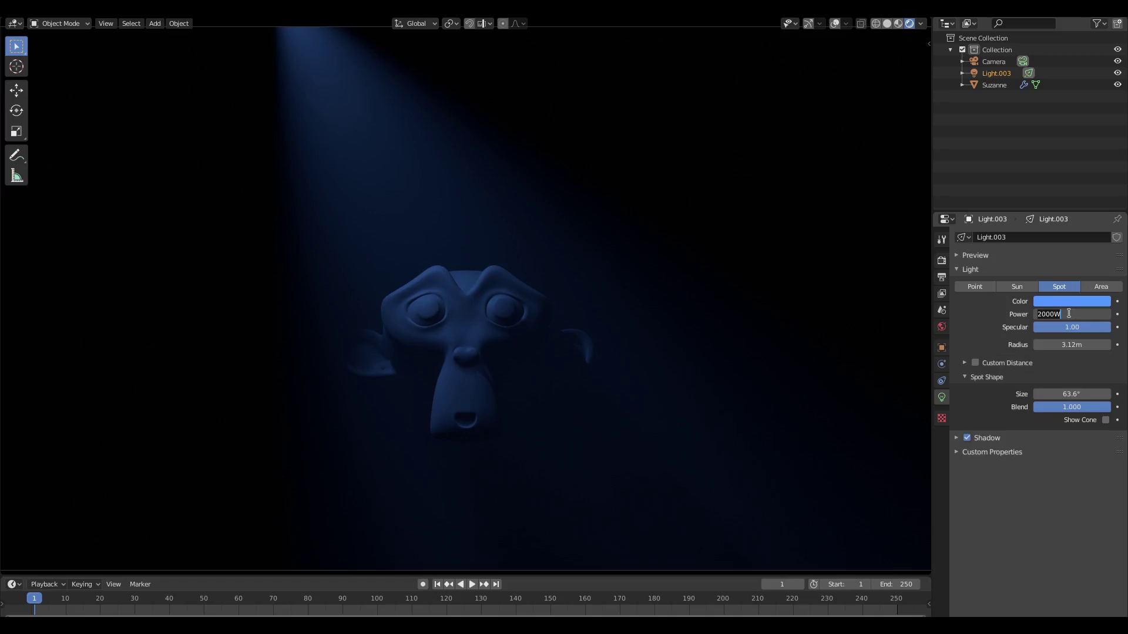
type("5000")
key("Return")
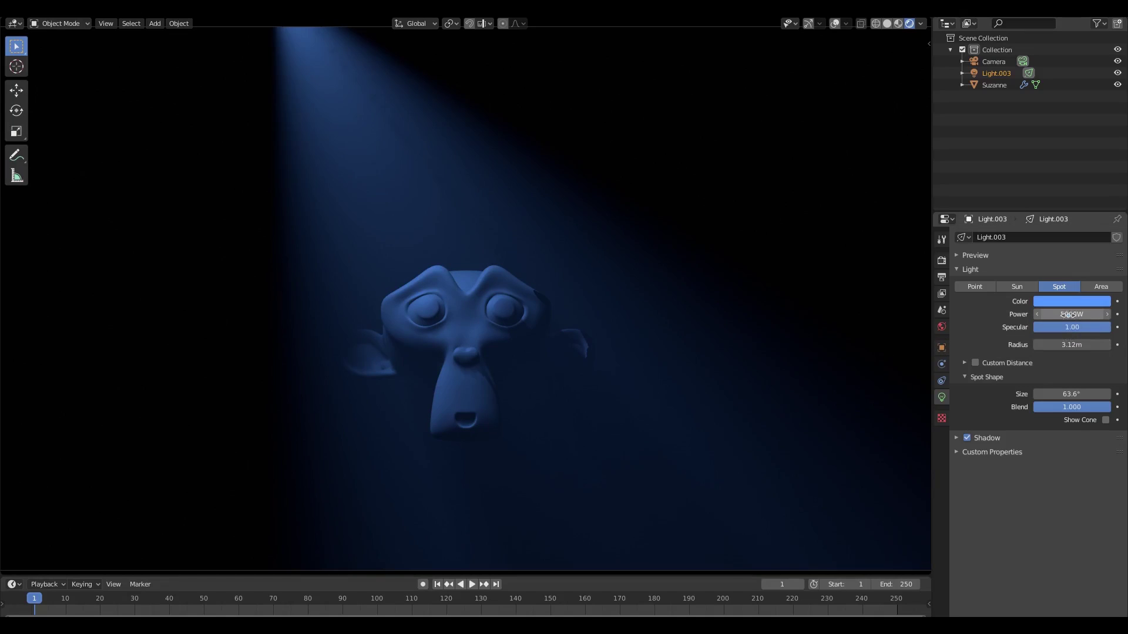
left_click(1067, 313)
type("10000")
key("Return")
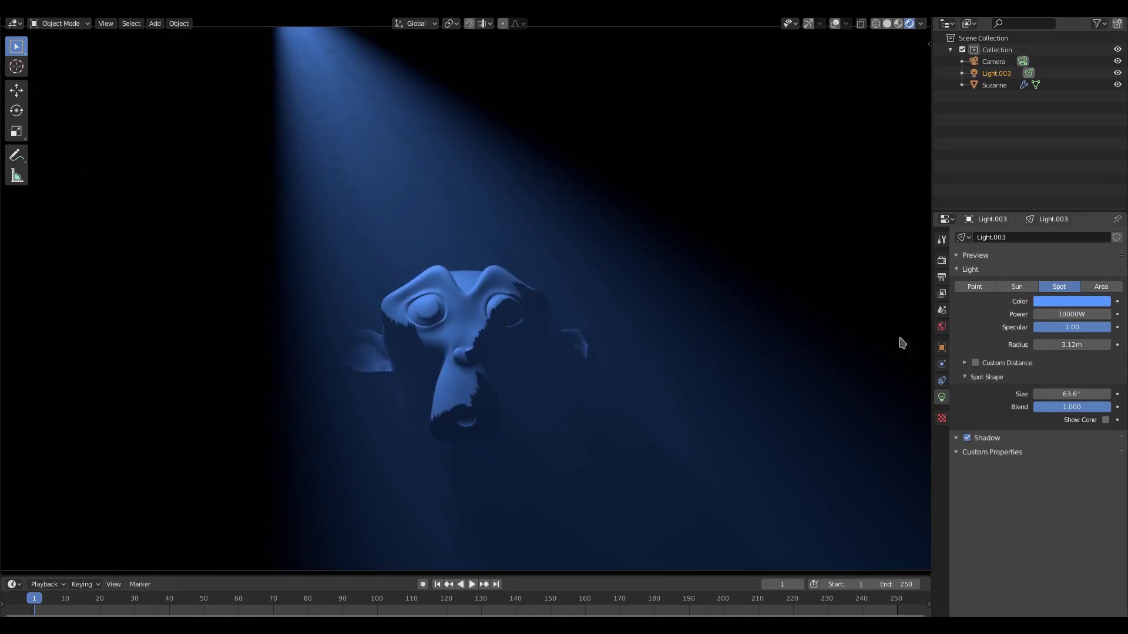
Step: Set the spotlight's shadow Softness to 19.600, leaving contact shadows off
left_click(476, 337)
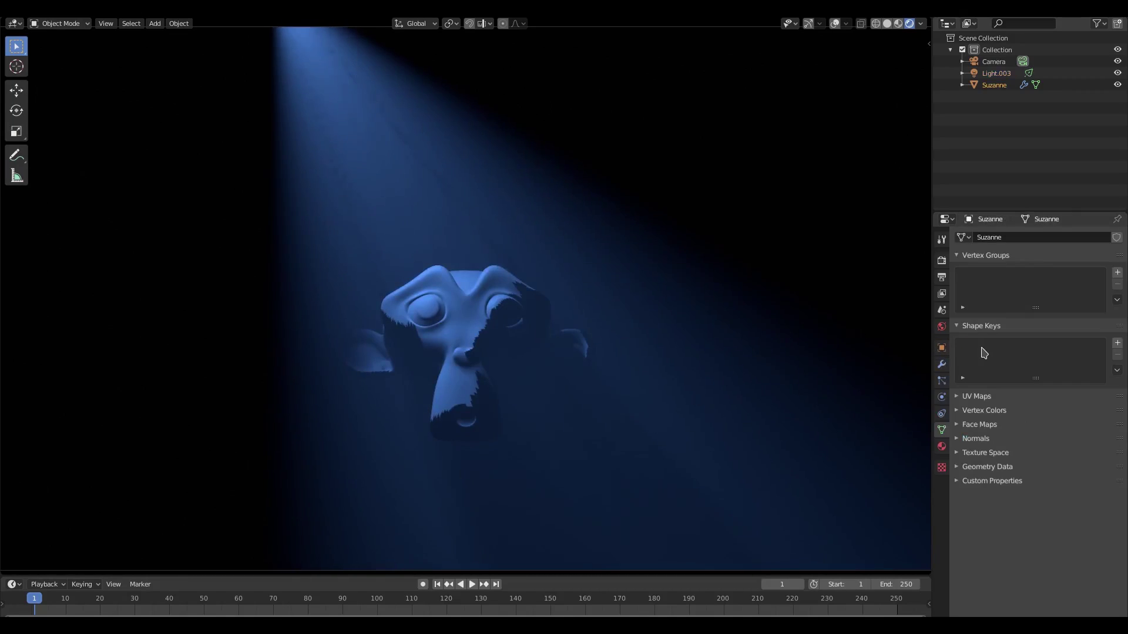
left_click(327, 169)
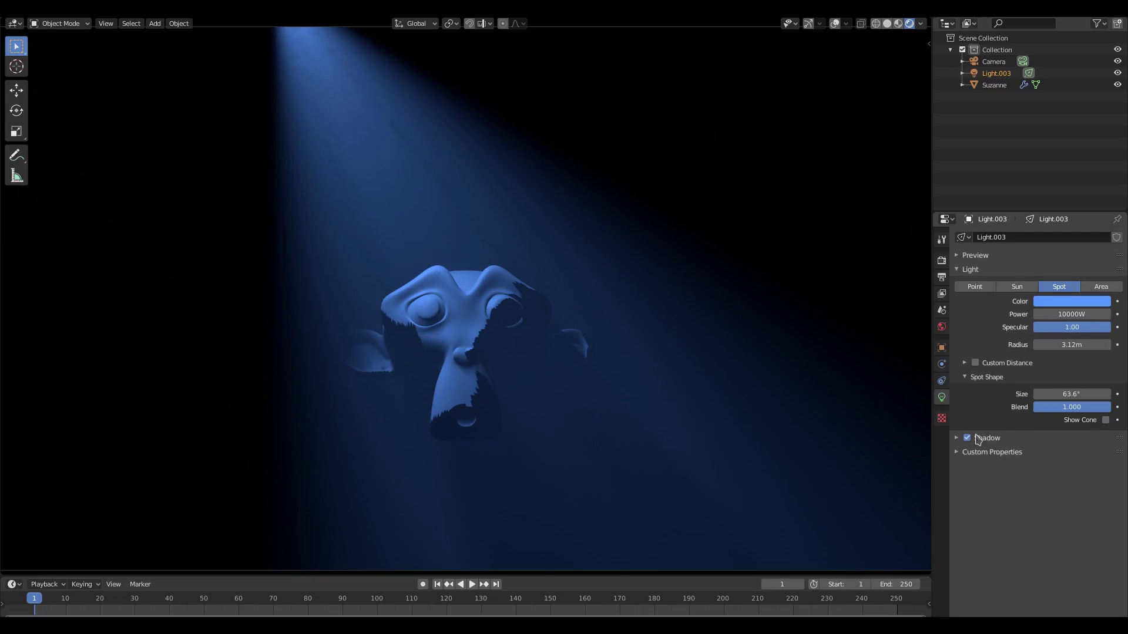
left_click(956, 439)
left_click_drag(1059, 468, 1093, 485)
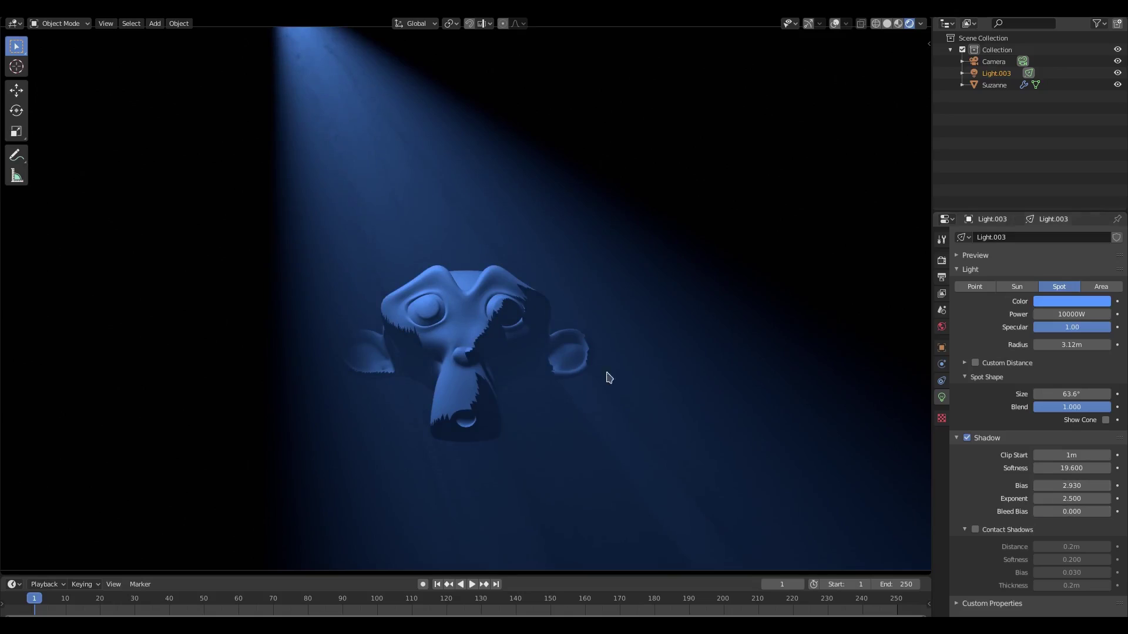
left_click(975, 530)
left_click(975, 530)
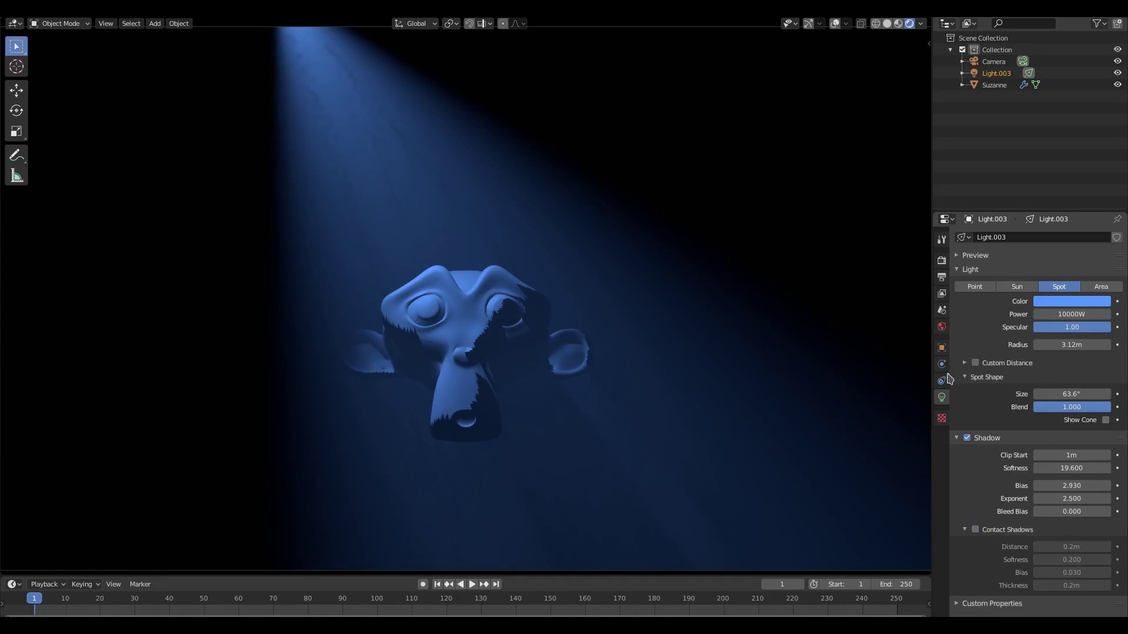
Step: Set the render shadow cube size to 1024px and view through the scene camera
left_click(941, 261)
left_click(975, 429)
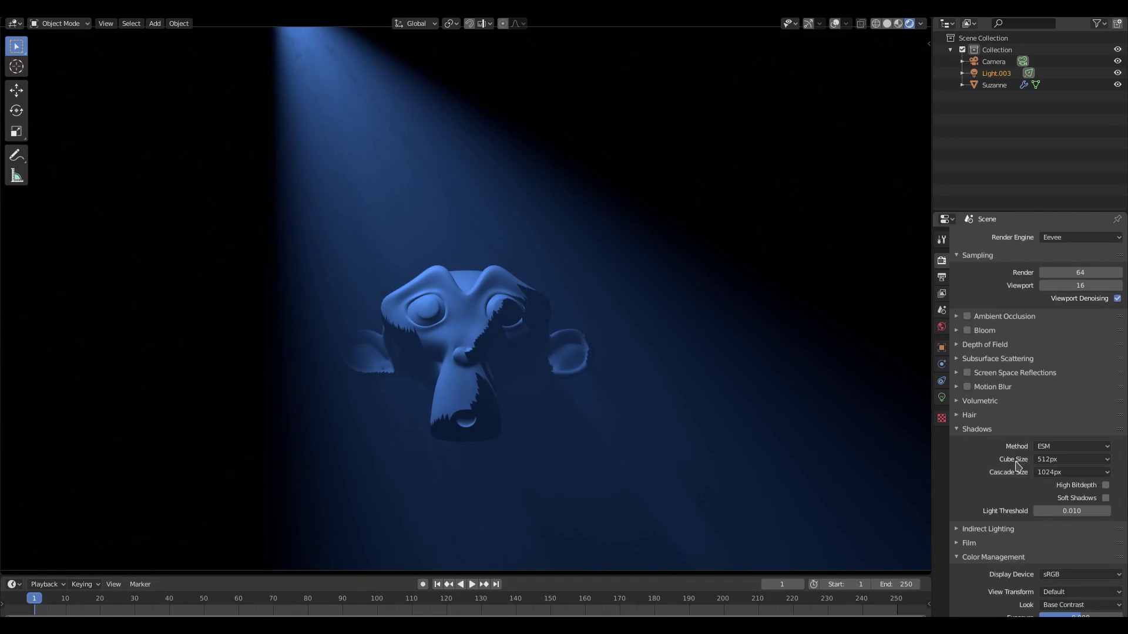
left_click(1067, 473)
left_click(1041, 508)
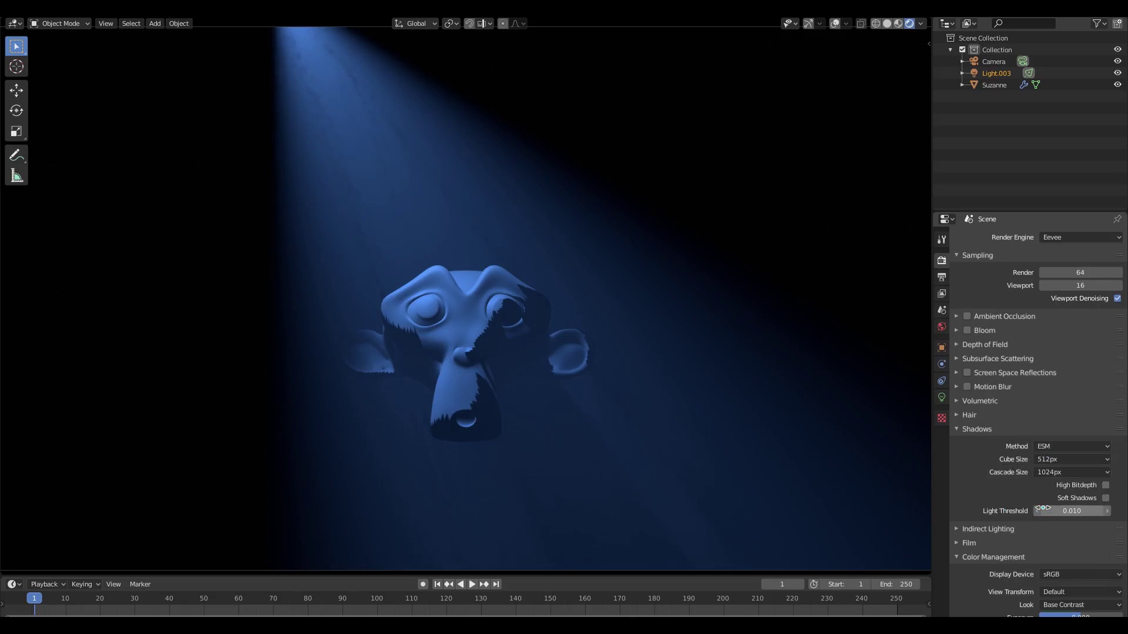
left_click(1059, 459)
left_click(1041, 527)
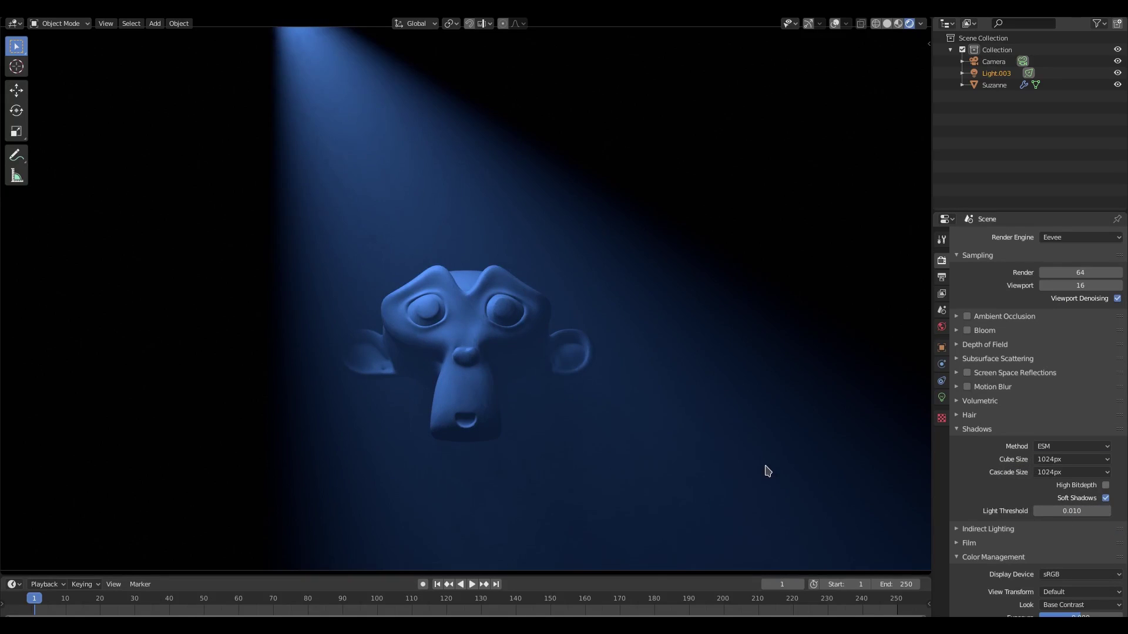
key("KP_0")
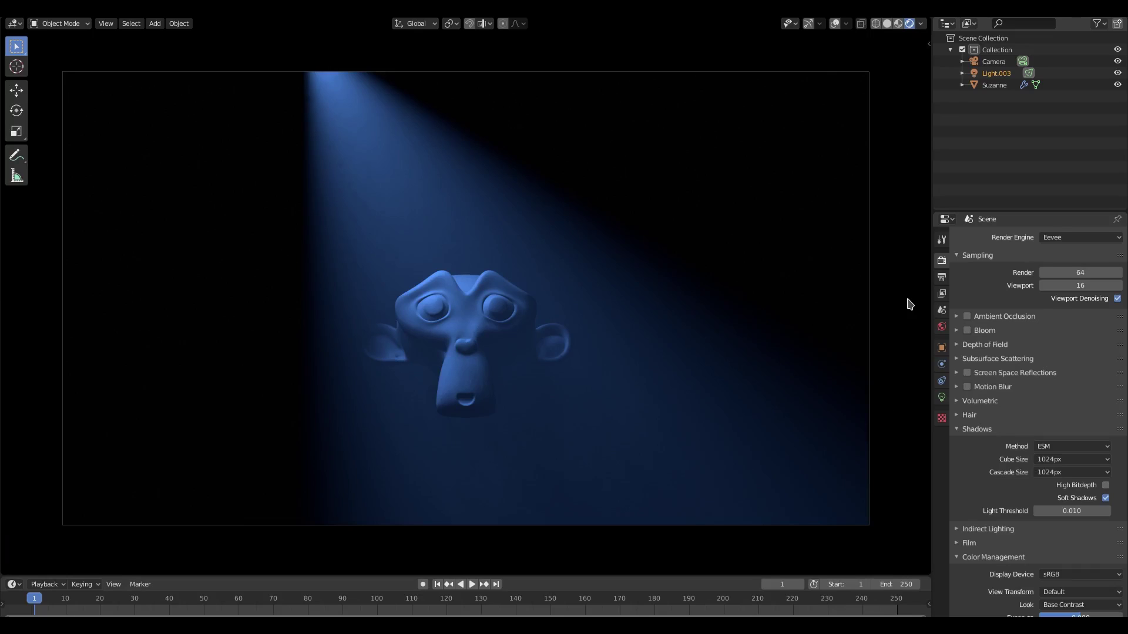
Step: Change the spotlight colour from blue to a pale warm cream
left_click(941, 398)
left_click(1071, 302)
left_click_drag(1057, 206, 1042, 196)
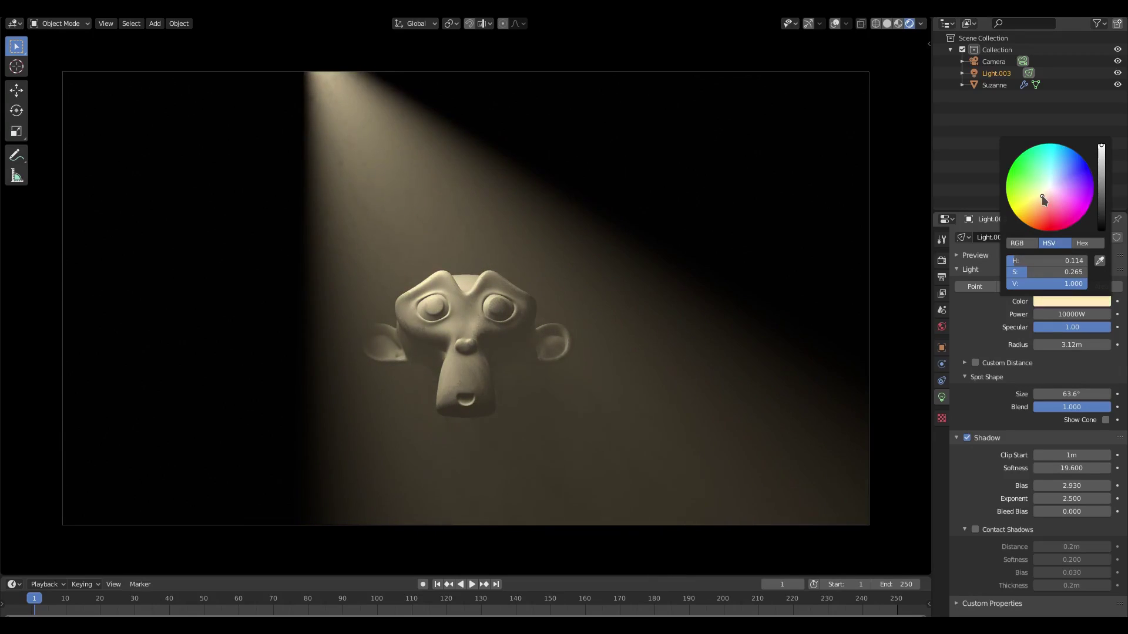
Step: Switch to Rendered shading with overlays and gizmos on, then orbit out of camera view
left_click(887, 23)
left_click(910, 24)
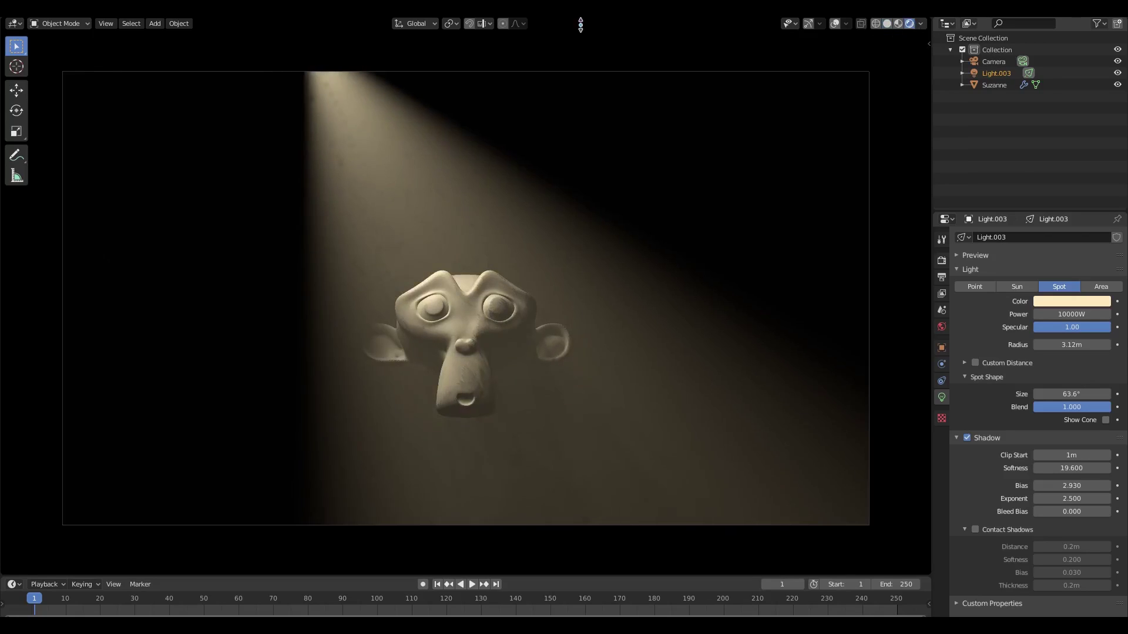
left_click(834, 24)
left_click(808, 23)
middle_click_drag(546, 252, 506, 260)
Step: Add a plane at the origin and tilt it slightly around Y
key("shift+a")
mouse_move(511, 256)
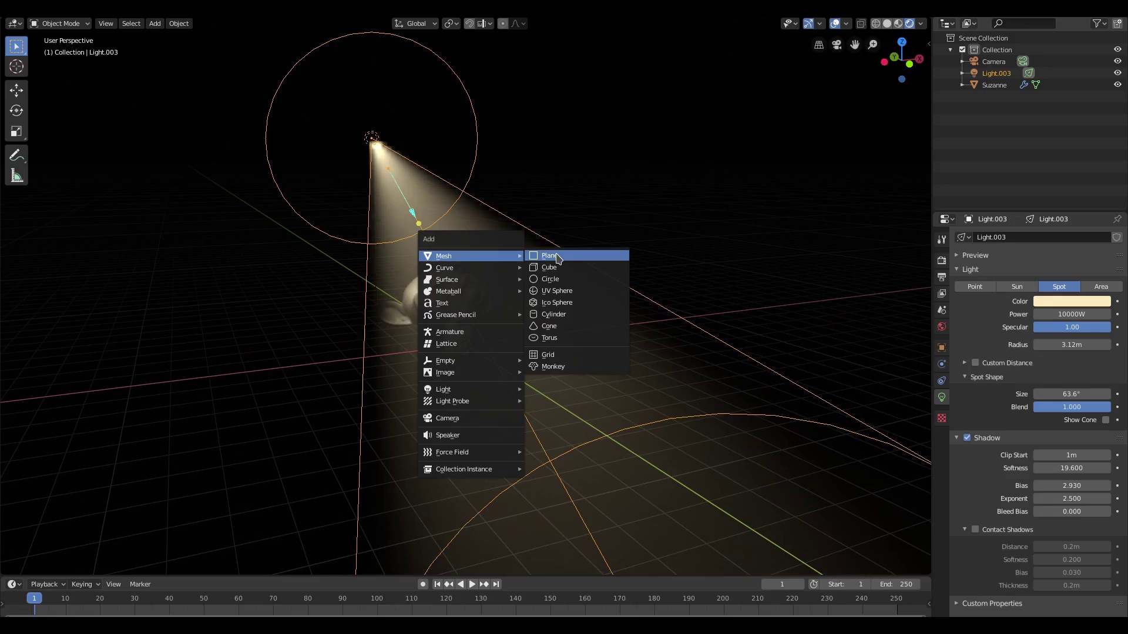
left_click(559, 258)
middle_click_drag(521, 307, 543, 336)
key("r")
key("y")
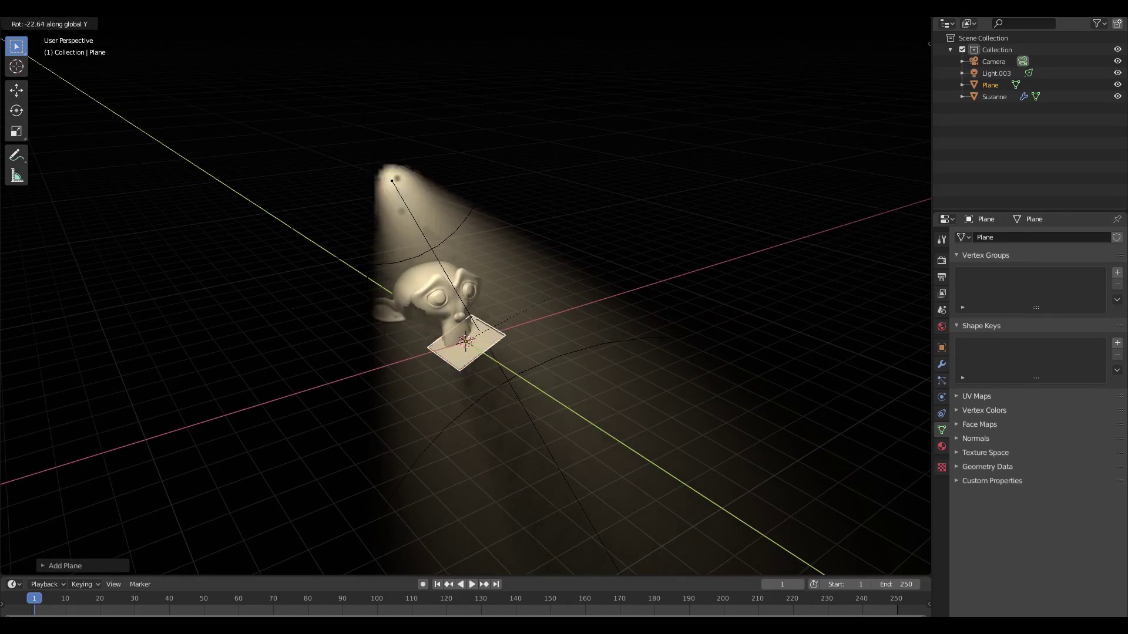
left_click(592, 301)
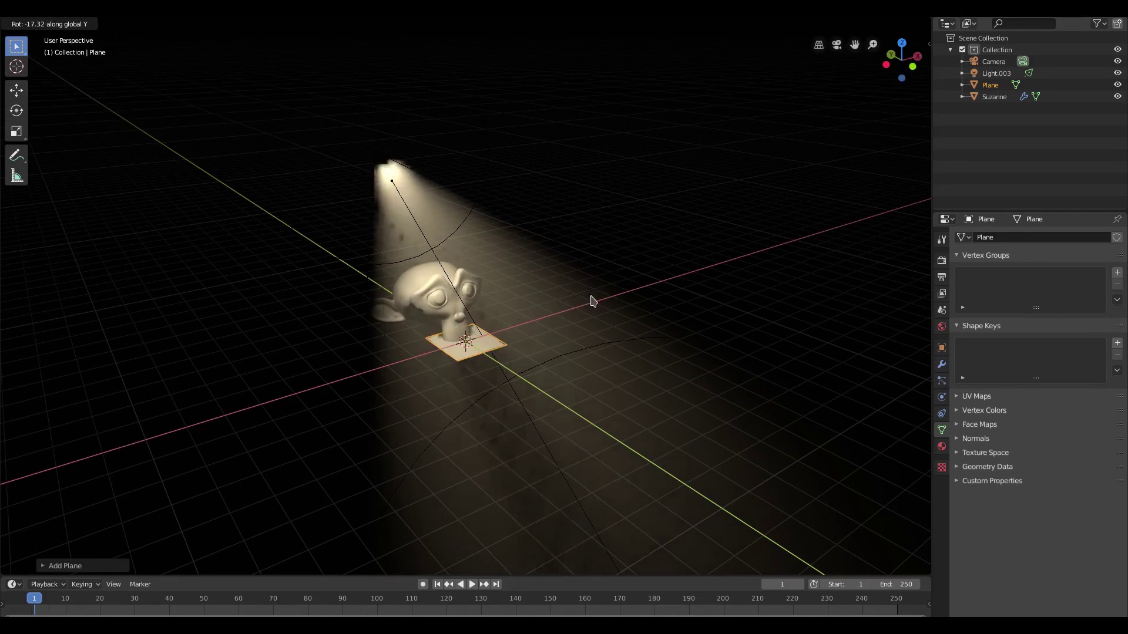
Step: Switch to Solid shading and scale the plane up into a large sheet
scroll(592, 301, "up", 5)
left_click(887, 24)
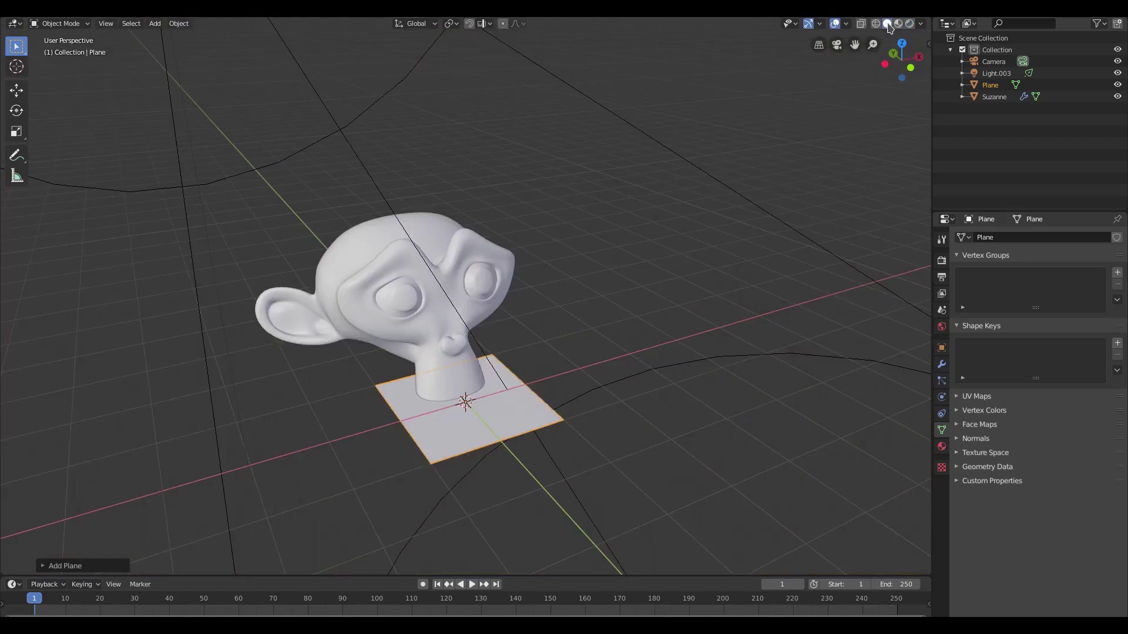
middle_click_drag(624, 276, 614, 297)
middle_click_drag(512, 405, 485, 360, "shift")
scroll(521, 323, "up", 2)
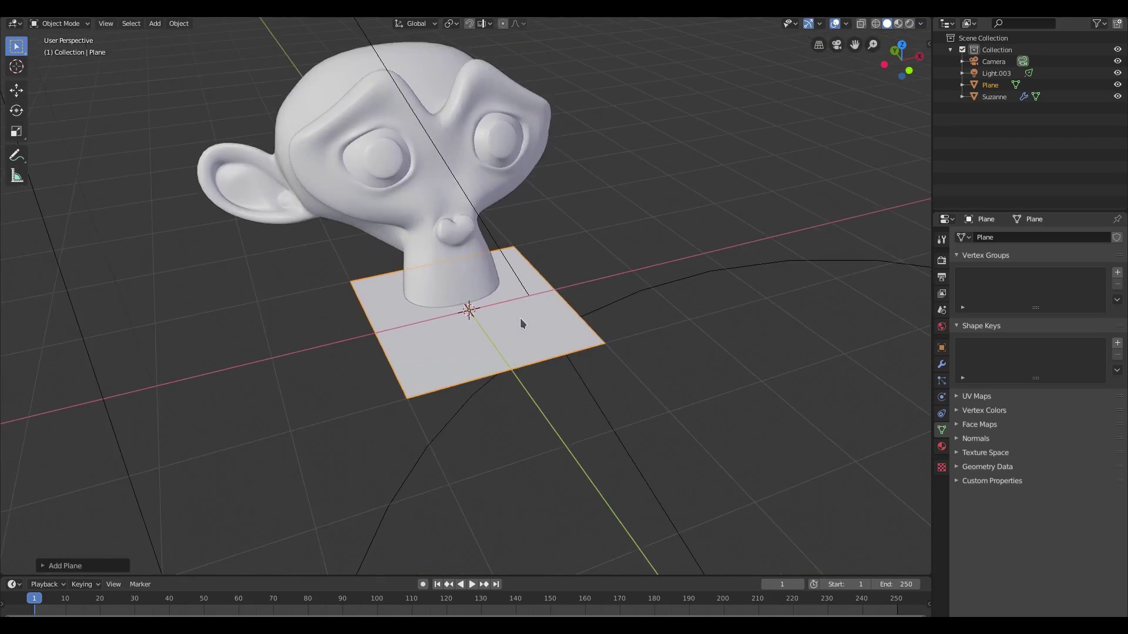
key("s")
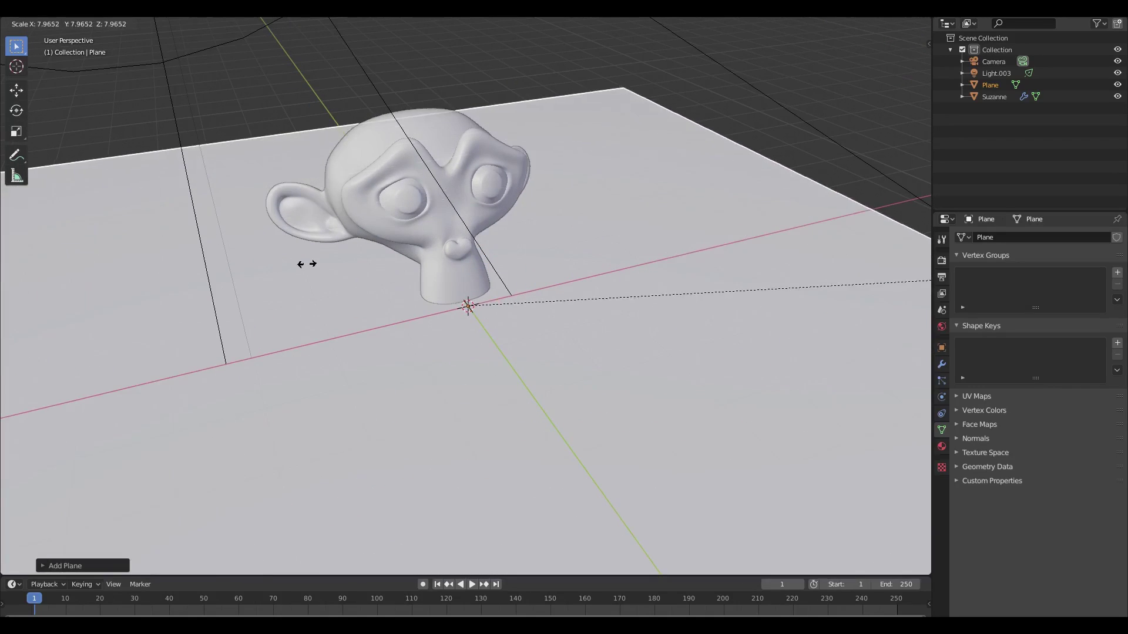
left_click(814, 177)
scroll(816, 176, "down", 6)
Step: Rescale the plane to its final floor size and enter Edit Mode
key("s")
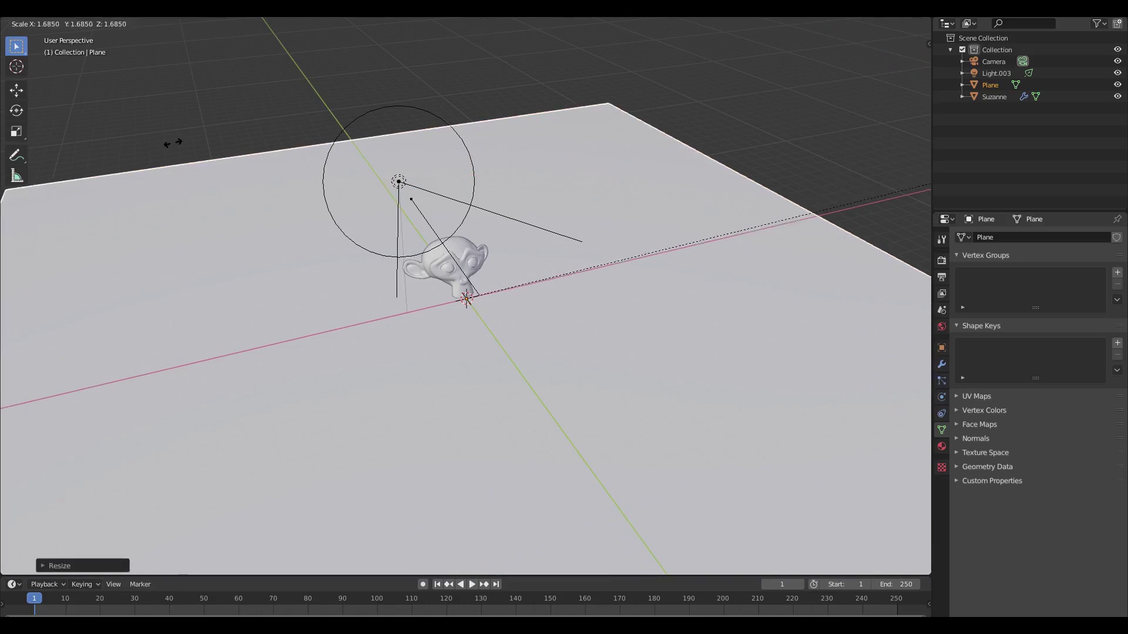
left_click(172, 143)
middle_click_drag(538, 281, 503, 298)
scroll(503, 297, "up", 4)
key("Tab")
Step: Subdivide the plane five times in a row into a dense grid
scroll(497, 289, "down", 8)
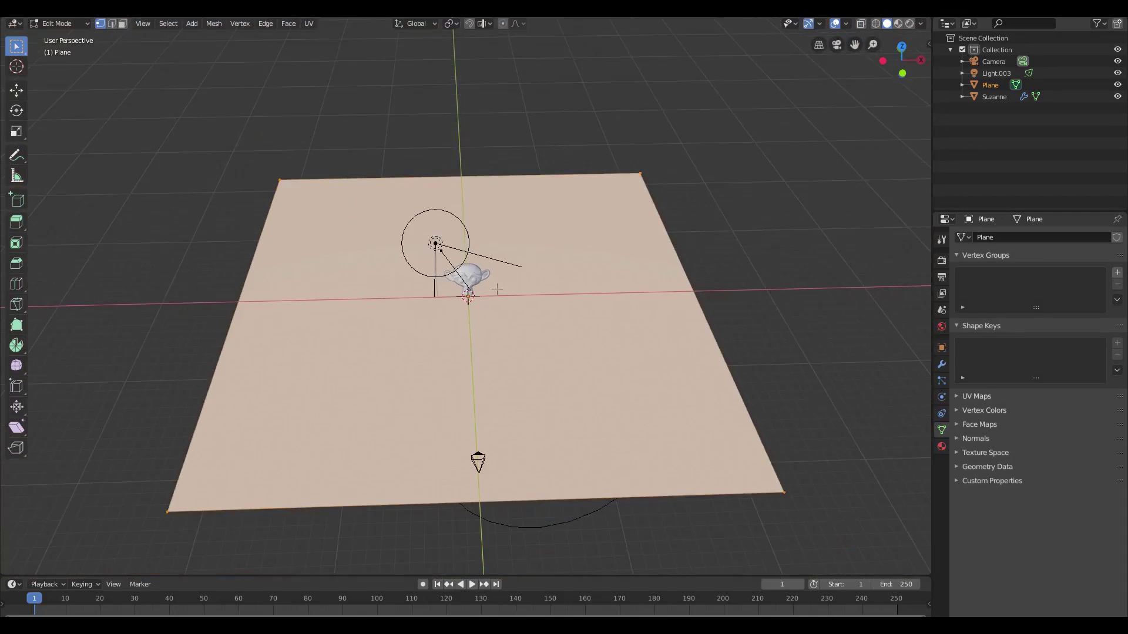
scroll(497, 289, "up", 2)
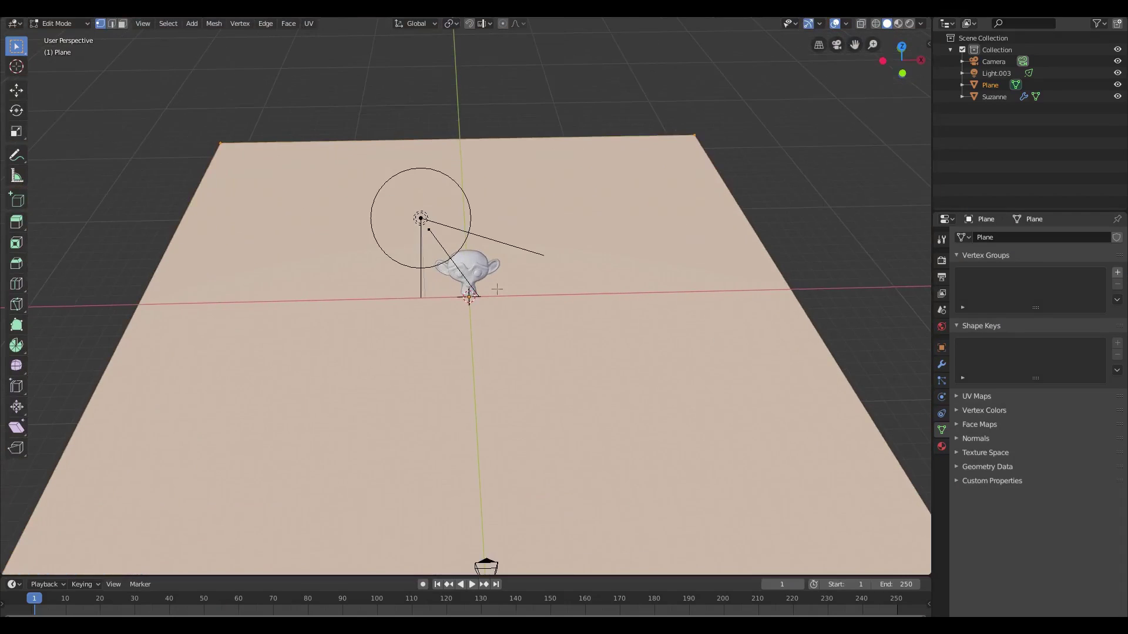
right_click(474, 261)
left_click(474, 260)
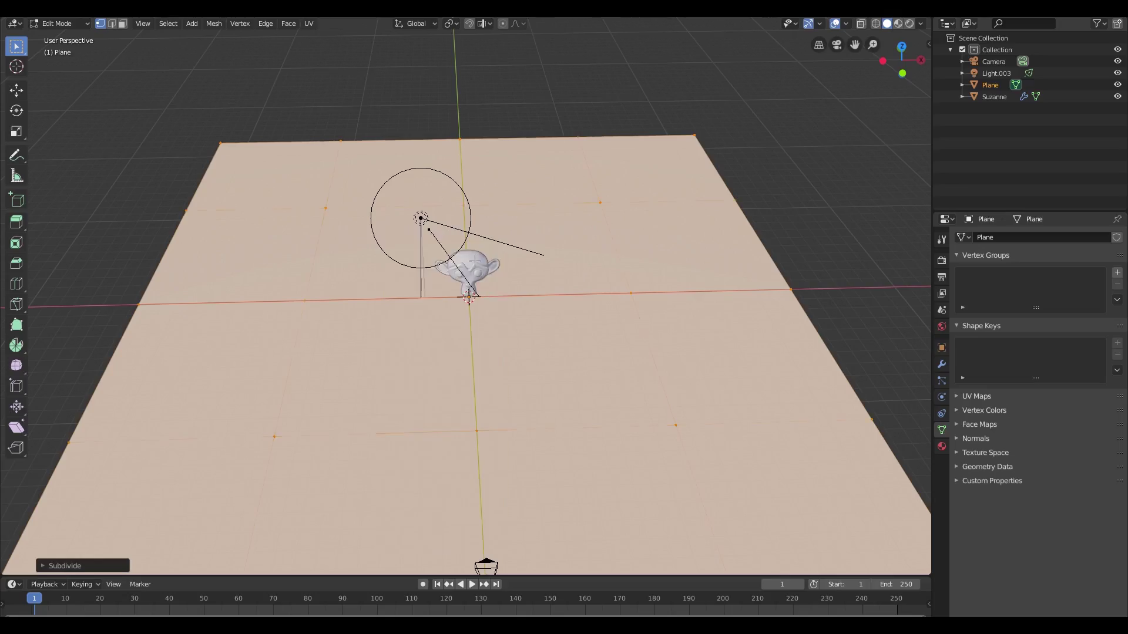
right_click(474, 260)
left_click(474, 261)
right_click(476, 265)
left_click(476, 261)
right_click(475, 260)
left_click(476, 262)
right_click(474, 260)
left_click(476, 262)
Step: Orbit to a near top-down view and deselect all the plane's vertices
middle_click_drag(473, 260, 468, 310)
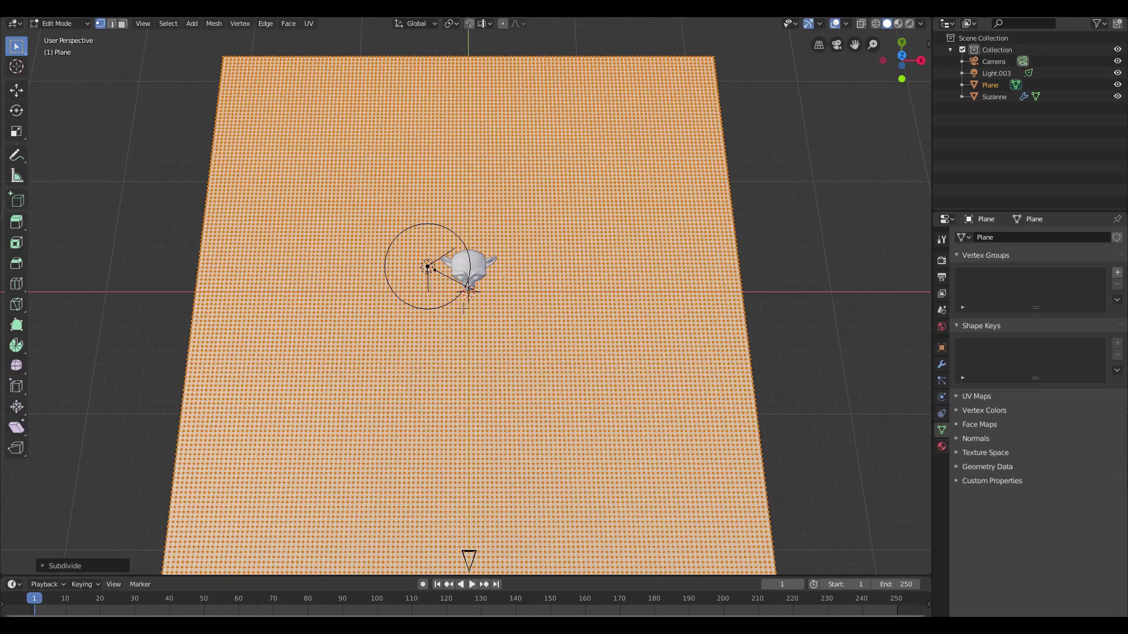
left_click(463, 308)
scroll(463, 308, "down", 2)
scroll(465, 308, "up", 2)
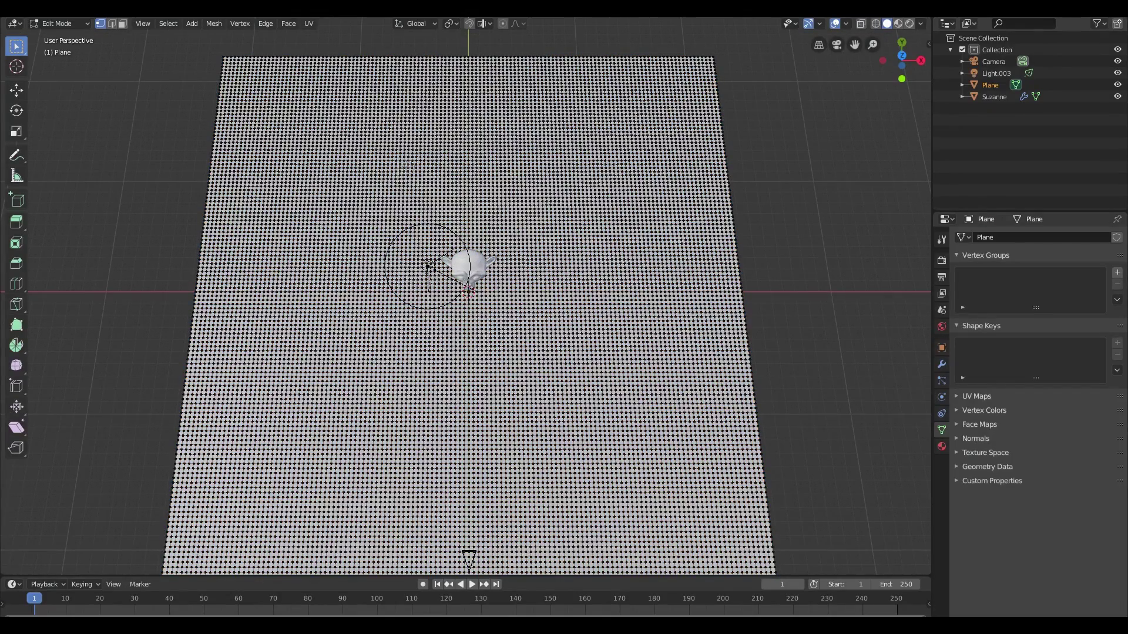
Step: Circle-select vertex patches near the centre, around the monkey head, and on both sides
left_click_drag(478, 167, 511, 170)
left_click_drag(460, 267, 520, 172)
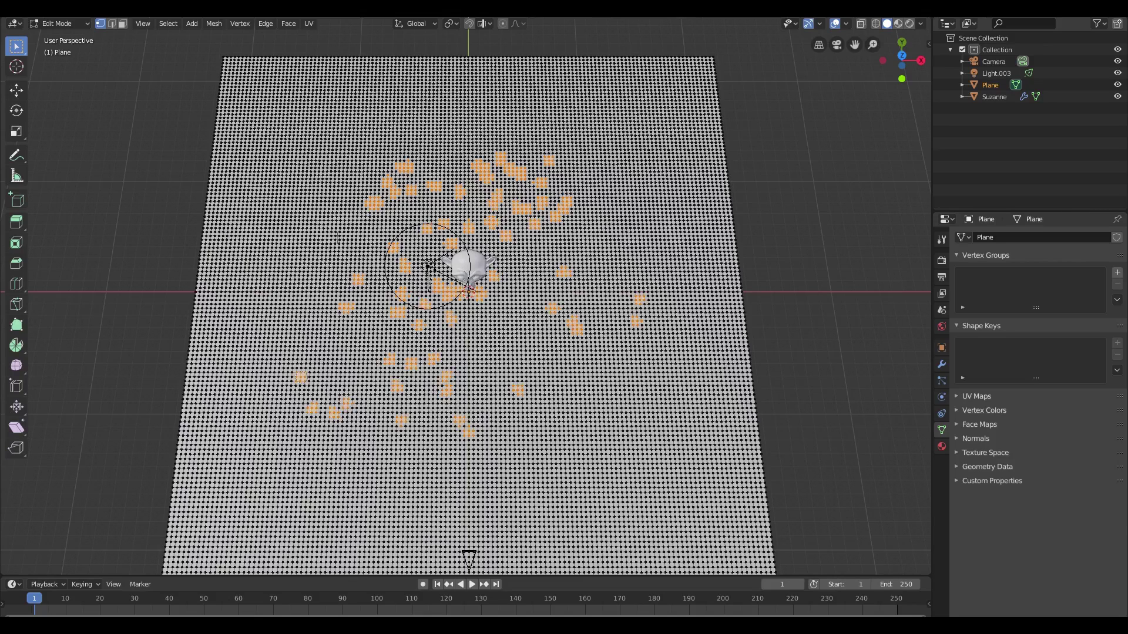
left_click_drag(337, 237, 501, 405)
left_click_drag(566, 525, 622, 304)
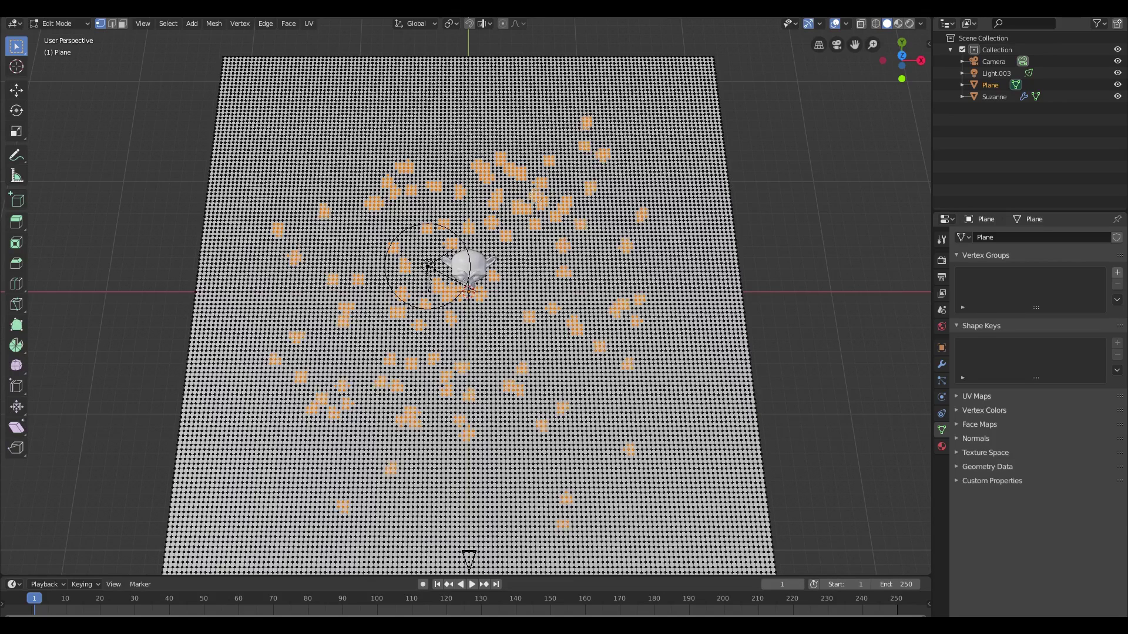
left_click_drag(535, 197, 357, 173)
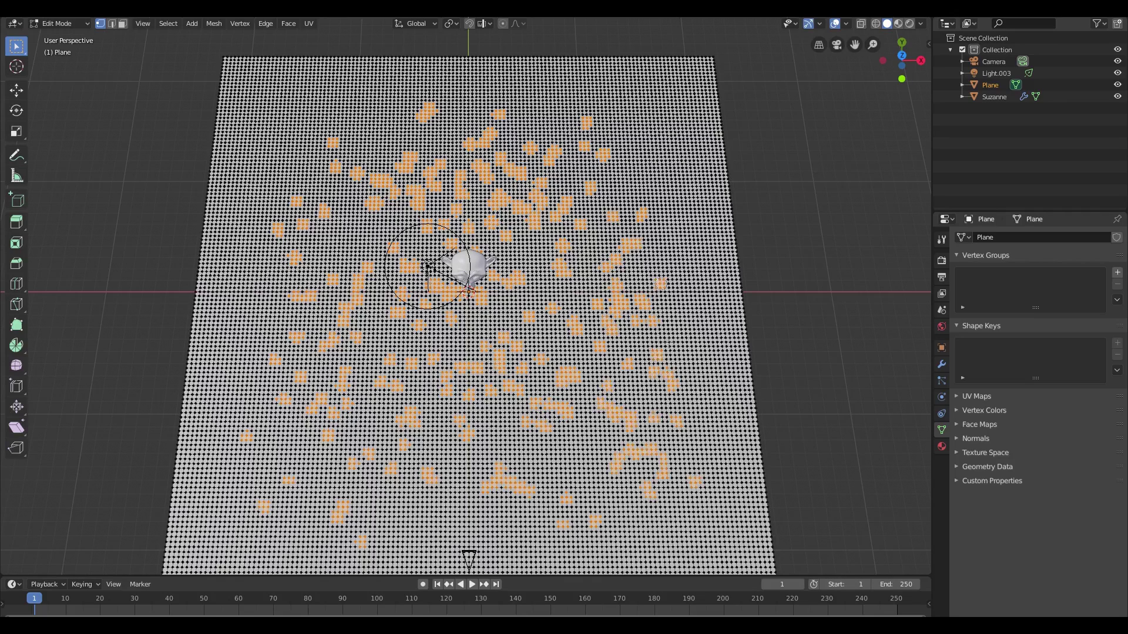
Step: Add vertex patches in the upper right and down the left edge, filling remaining gaps
left_click_drag(684, 193, 517, 104)
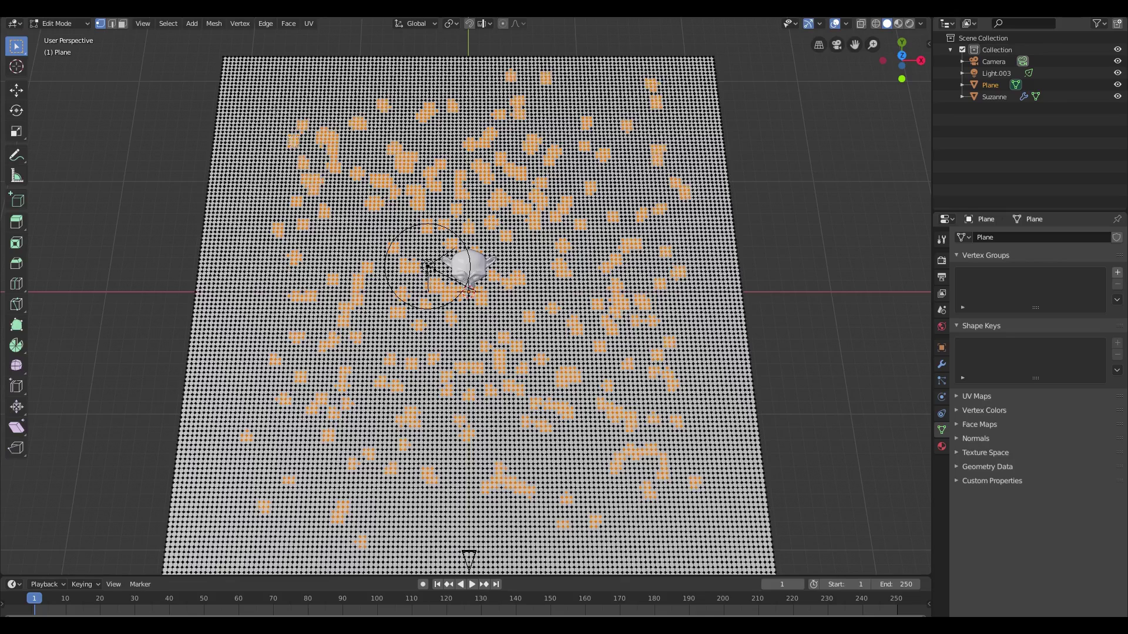
left_click_drag(292, 141, 243, 289)
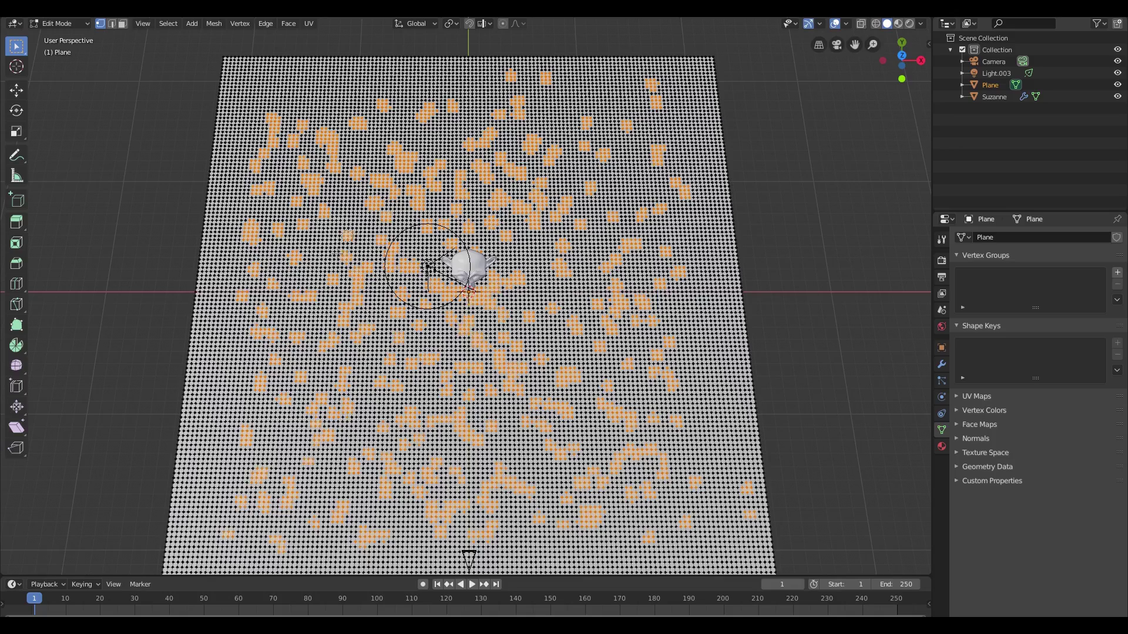
left_click_drag(616, 174, 385, 113)
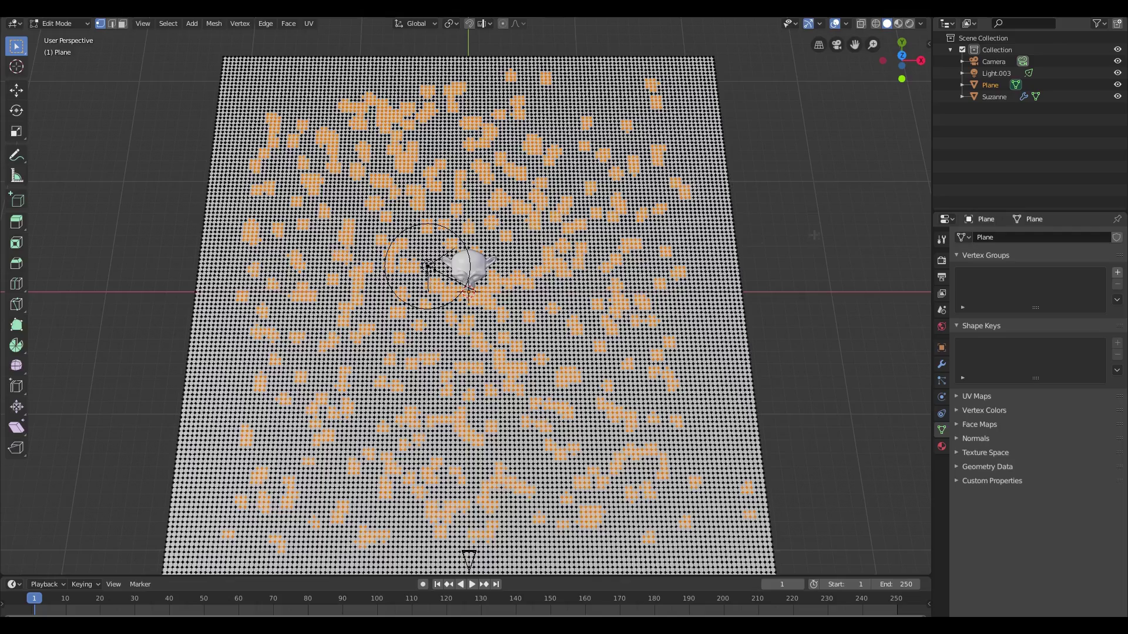
middle_click_drag(814, 235, 800, 182)
scroll(814, 213, "down", 2)
scroll(800, 182, "up", 2)
scroll(800, 182, "up", 1)
scroll(799, 182, "down", 1)
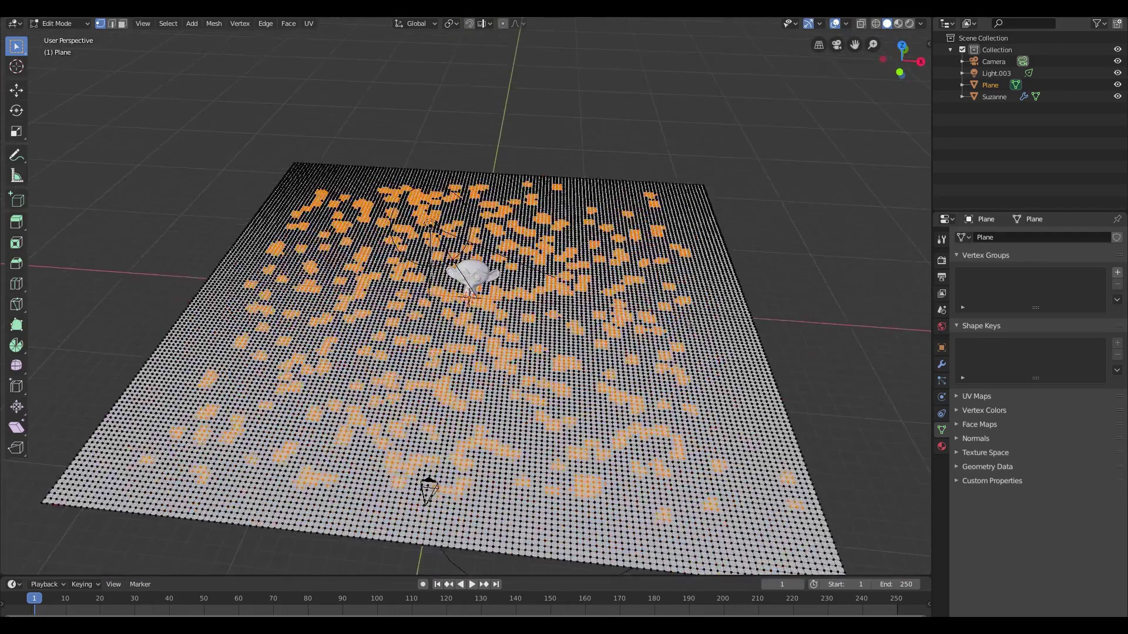
middle_click_drag(429, 235, 429, 226)
Step: Delete the selected vertices to punch holes, then return to Object Mode
key("x")
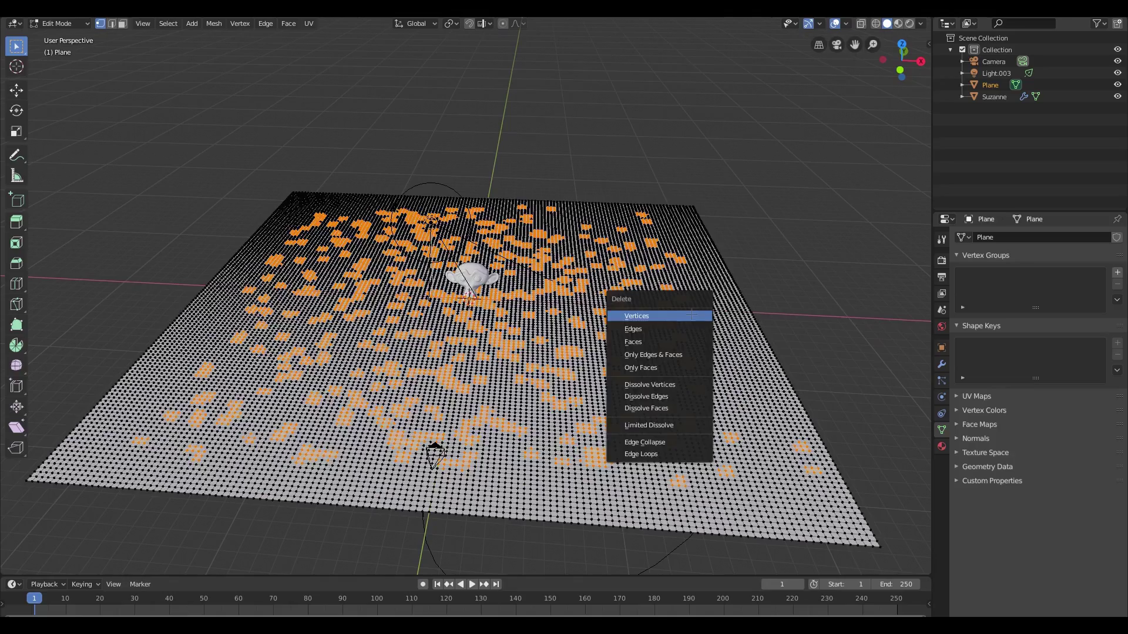
left_click(692, 315)
middle_click_drag(691, 315, 691, 376)
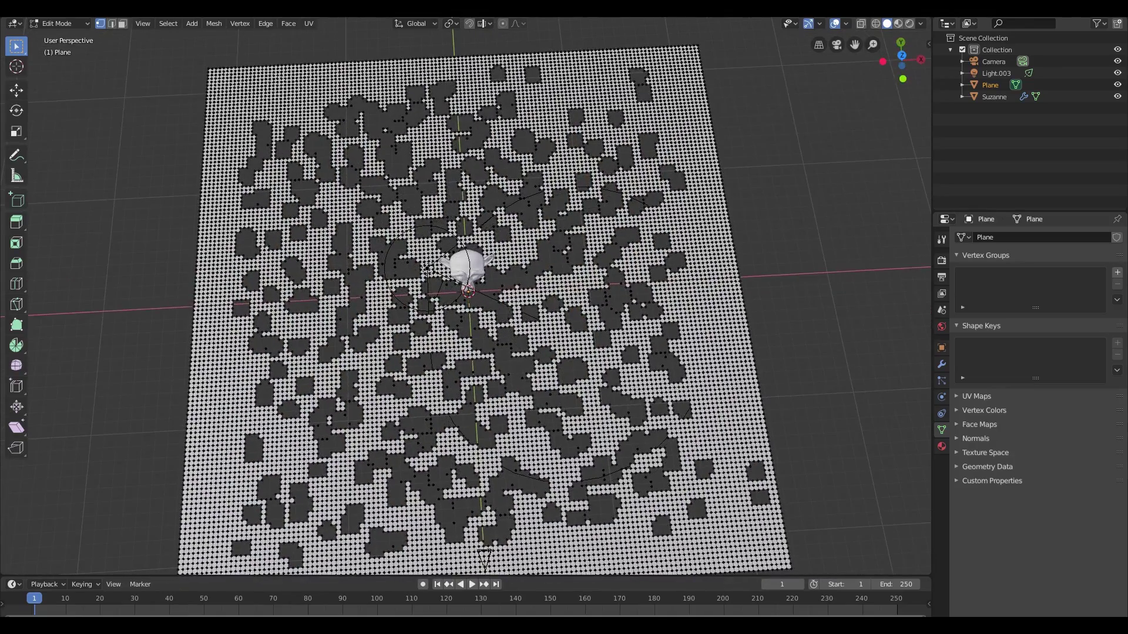
key("Tab")
Step: Shrink the perforated plane and tilt it around the global Y axis
middle_click_drag(820, 385, 763, 329)
key("s")
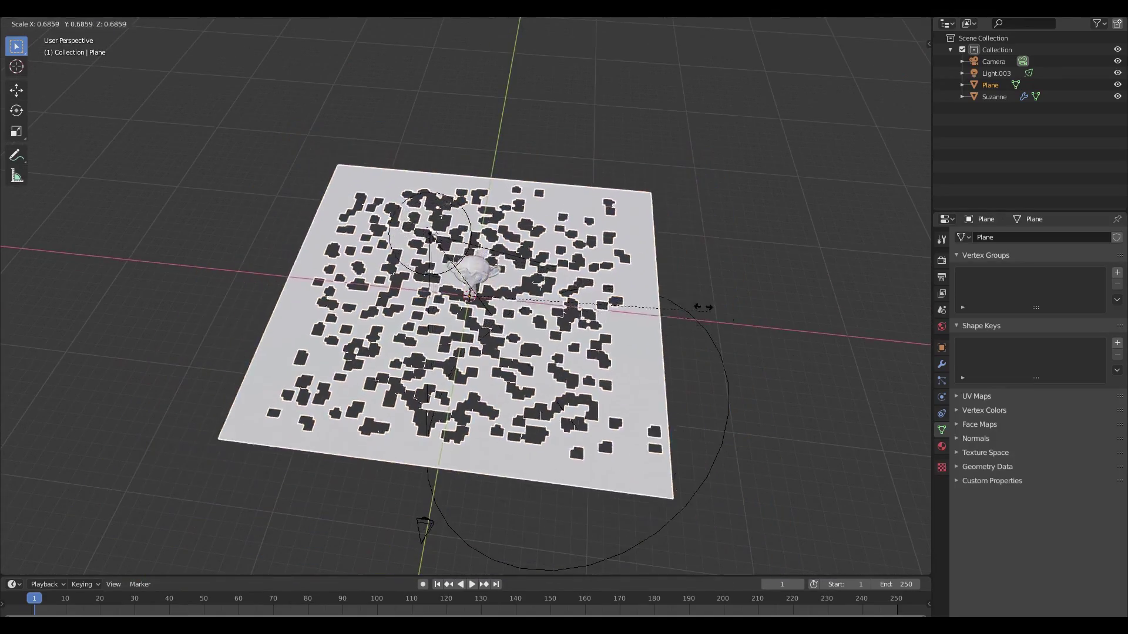
left_click(617, 295)
middle_click_drag(617, 294, 670, 269)
key("r")
key("y")
left_click(626, 197)
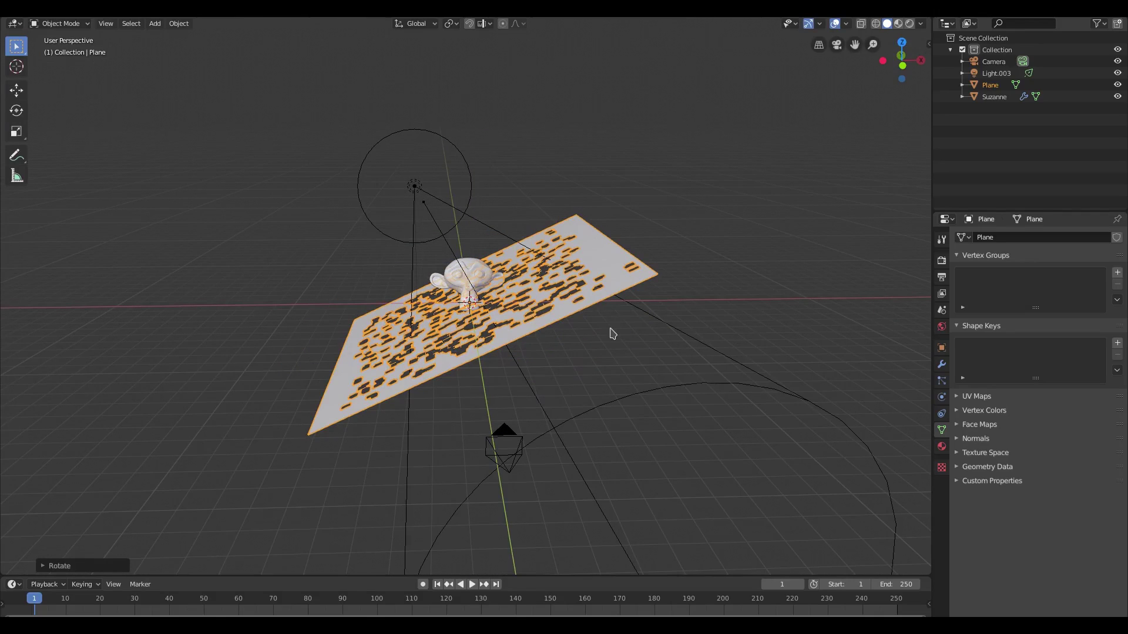
Step: Raise the plane above the monkey, shrink it further, and view through the camera
key("g")
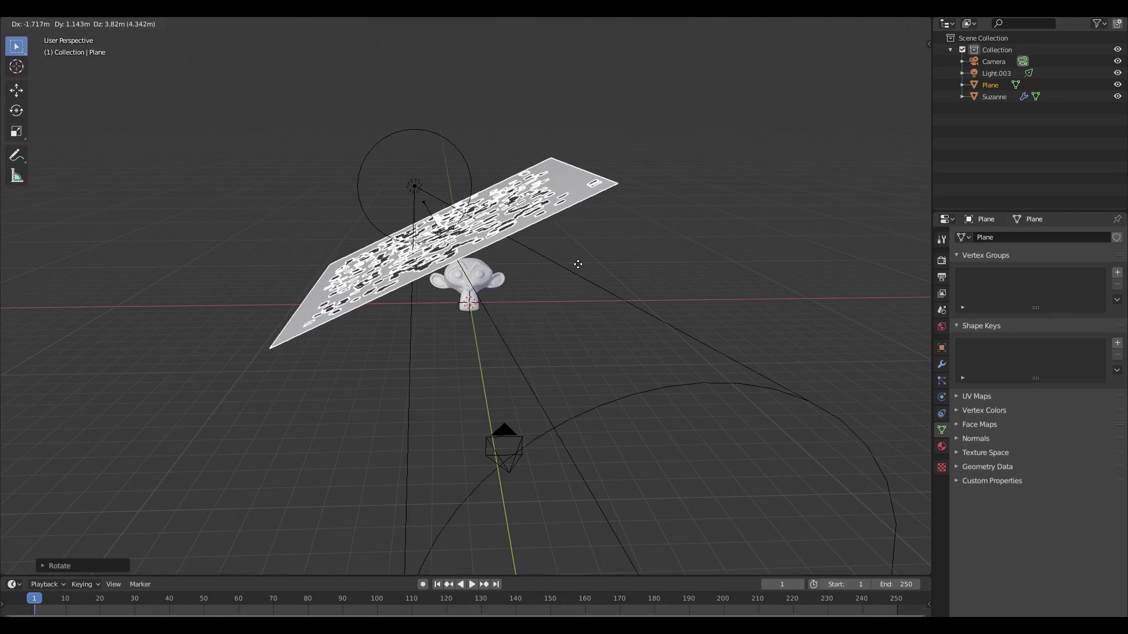
left_click(580, 260)
key("s")
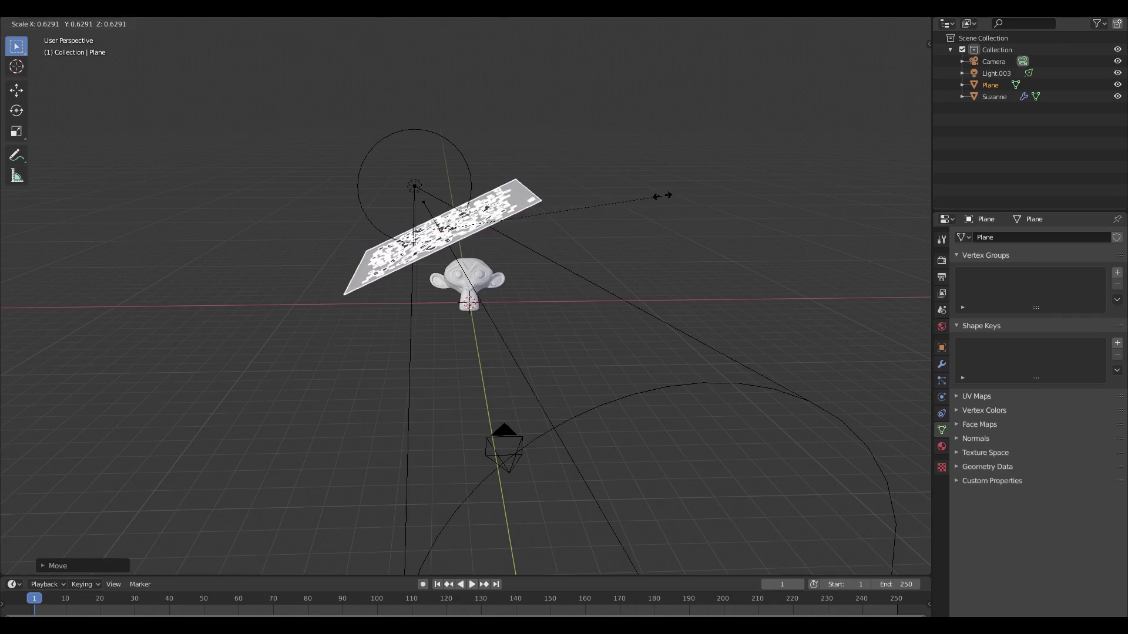
left_click(666, 208)
key("KP_0")
Step: Move the gobo plane and spotlight together to a new position
scroll(644, 296, "down", 3)
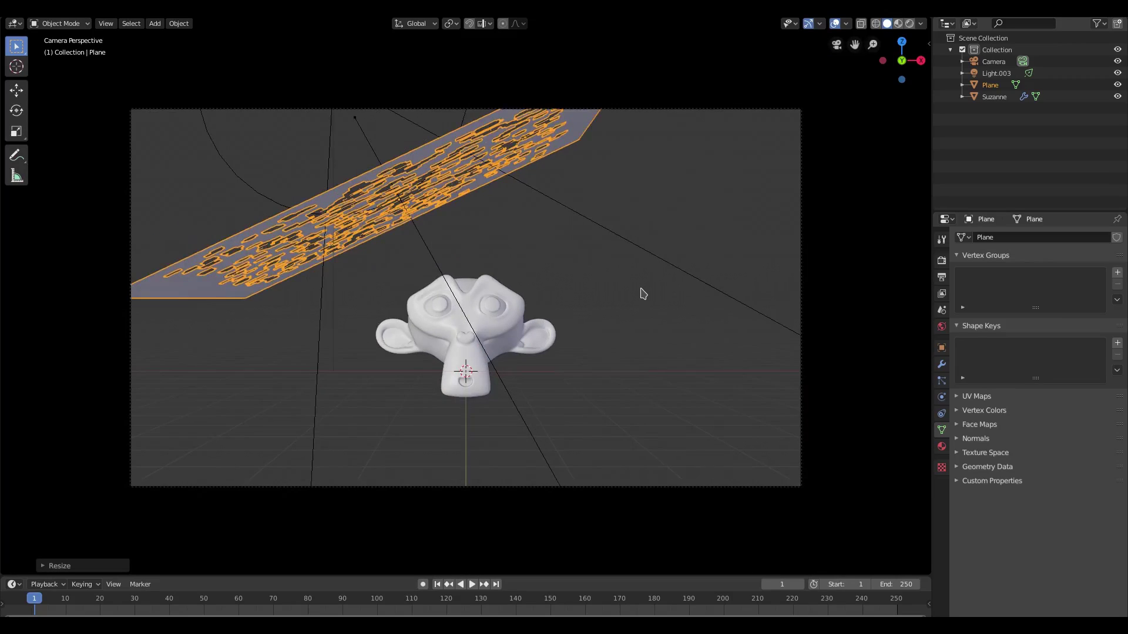
left_click(410, 204, "shift")
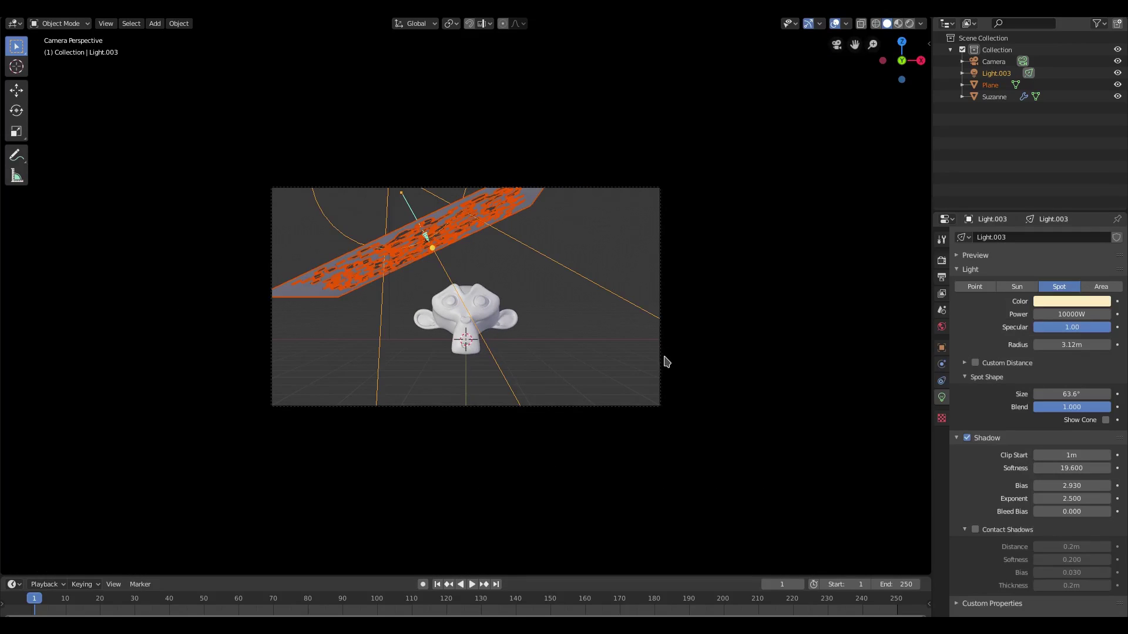
key("g")
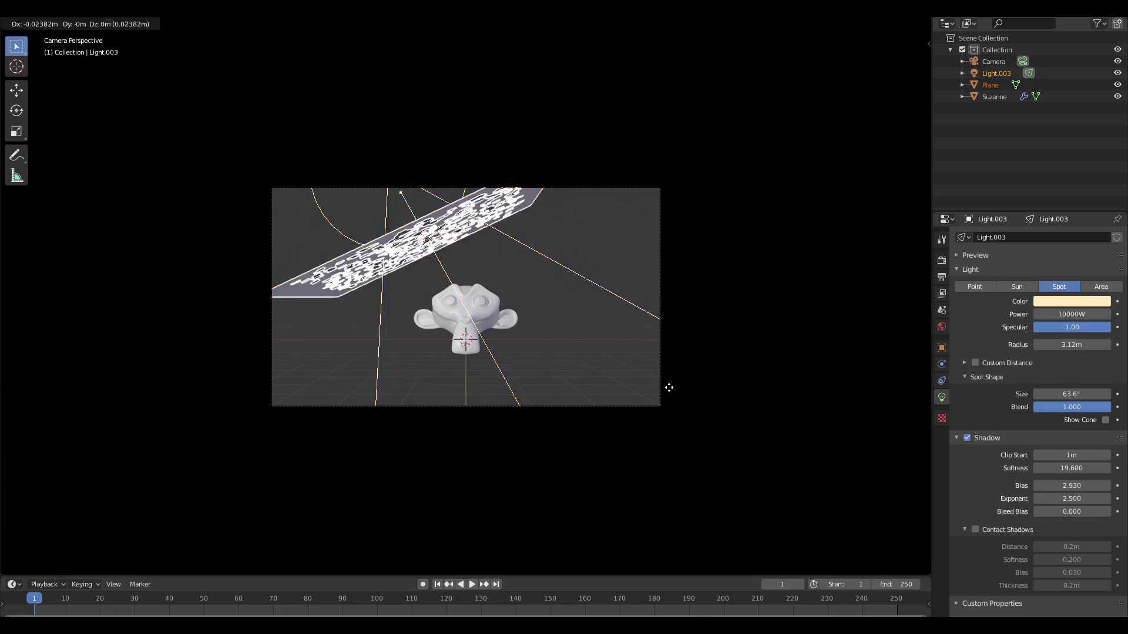
left_click(586, 251)
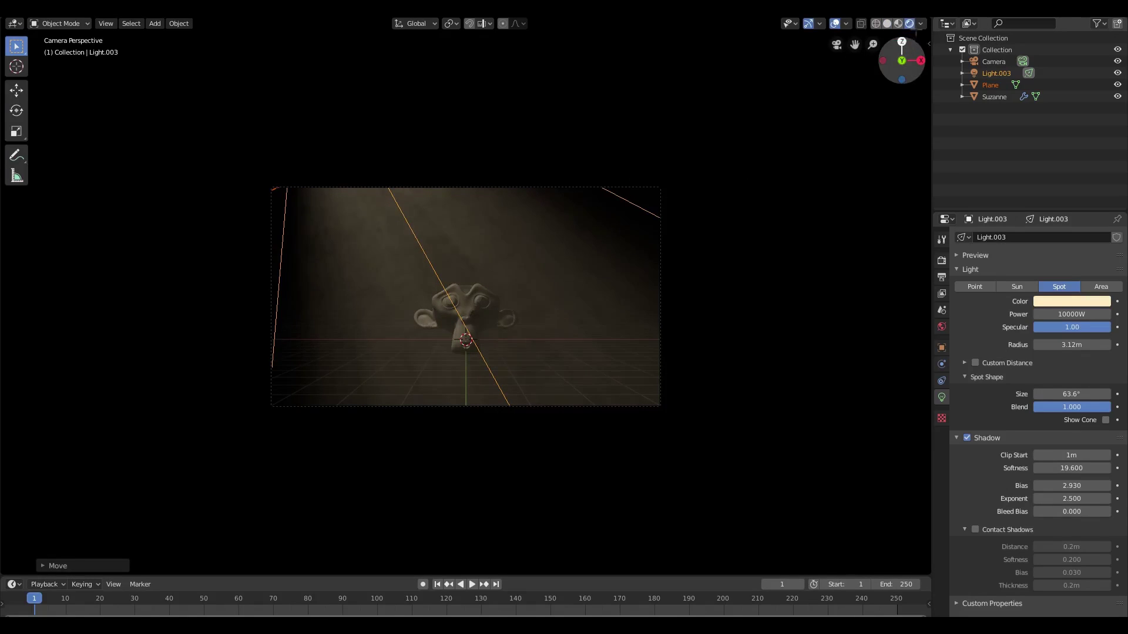
left_click(941, 260)
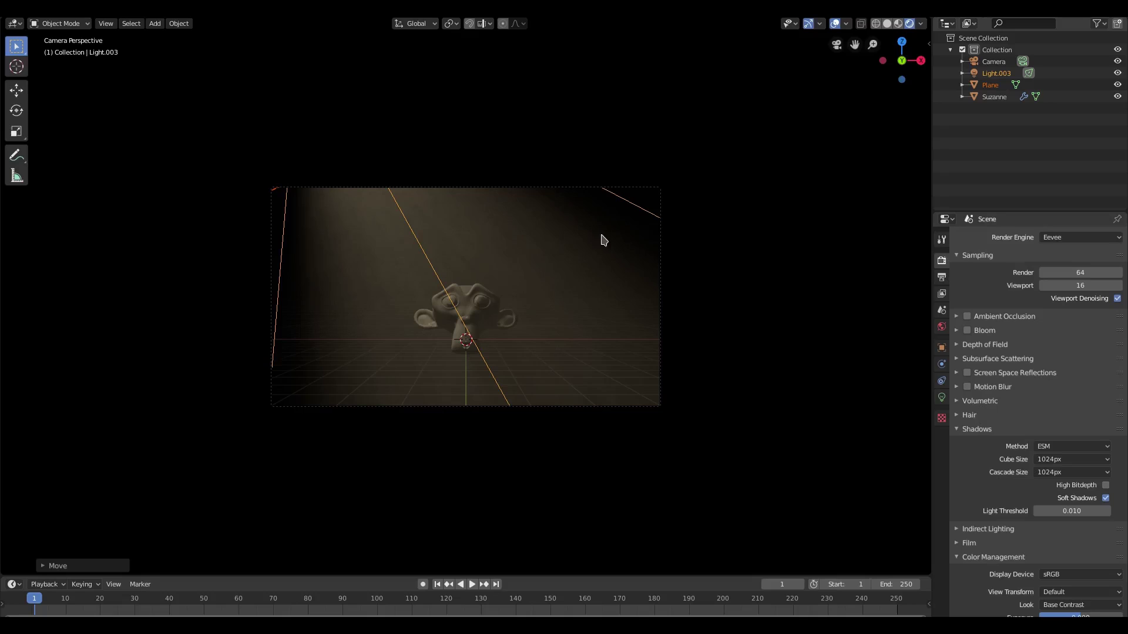
key("g")
left_click(693, 364)
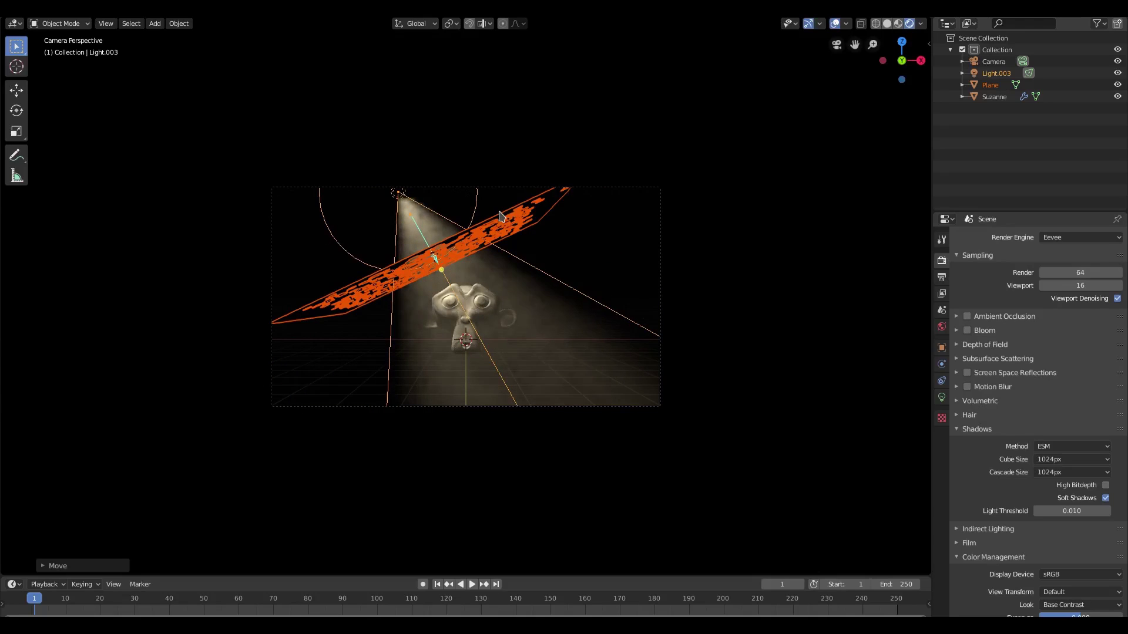
Step: Scale the gobo plane down and turn off Soft Shadows in Render Properties
left_click(512, 219)
key("s")
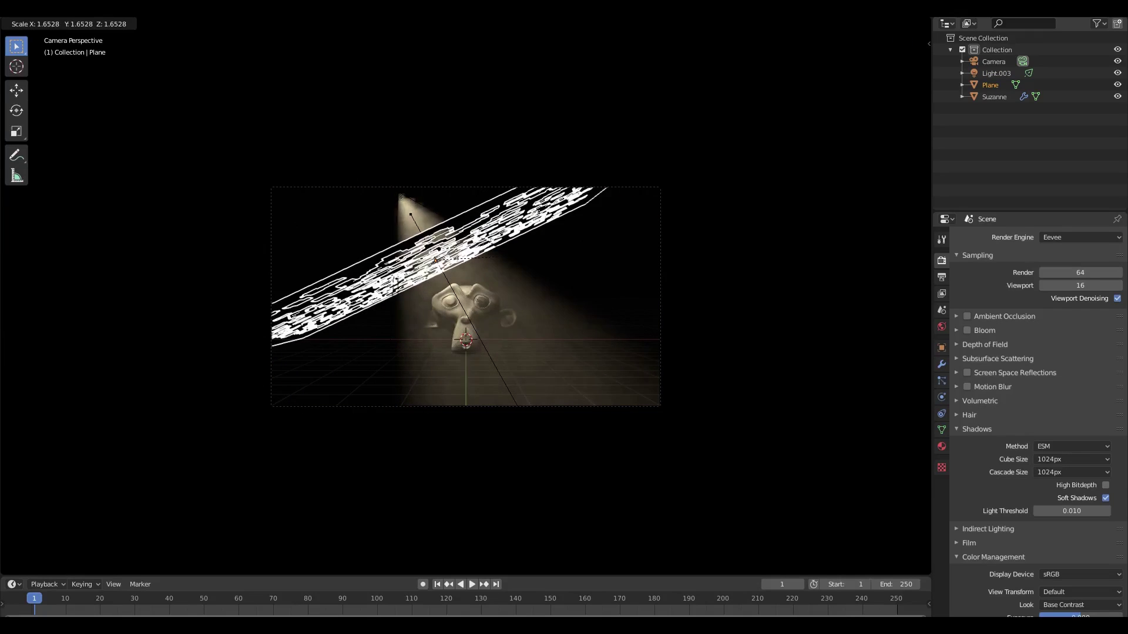
left_click(840, 242)
left_click(1106, 498)
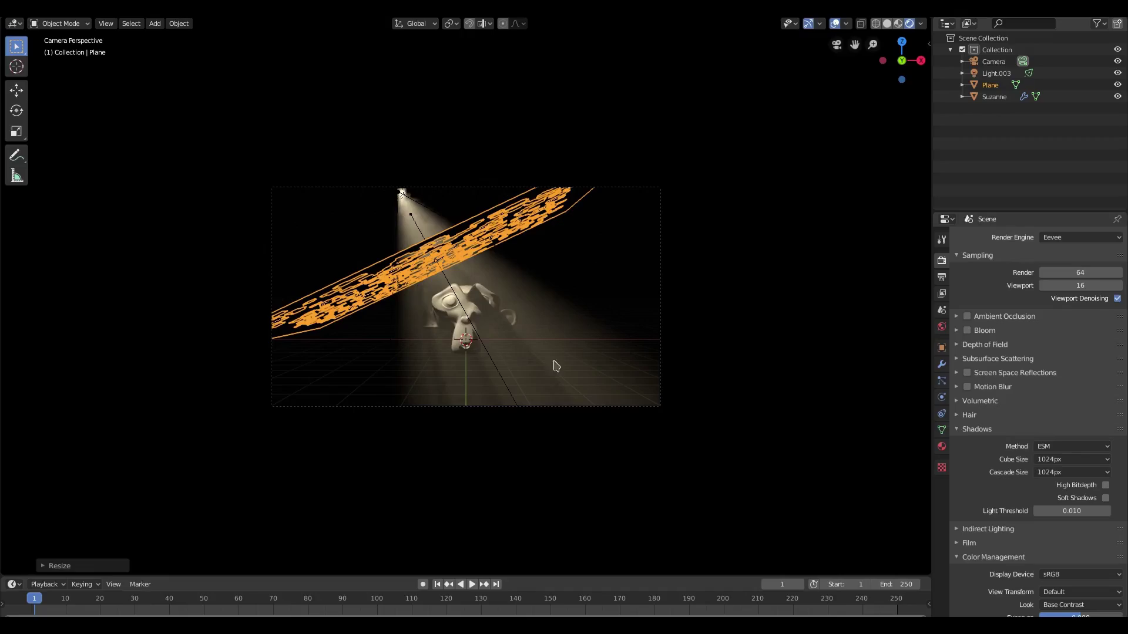
Step: Resize and reposition the gobo plane while looking along the spotlight beam
left_click(478, 289)
scroll(478, 289, "up", 2)
left_click(453, 228)
middle_click_drag(637, 238, 820, 317)
key("s")
middle_click_drag(433, 265, 564, 284)
key("g")
left_click(632, 294)
Step: Shrink and shift the plane further so it crosses the beam above Suzanne in camera view
key("s")
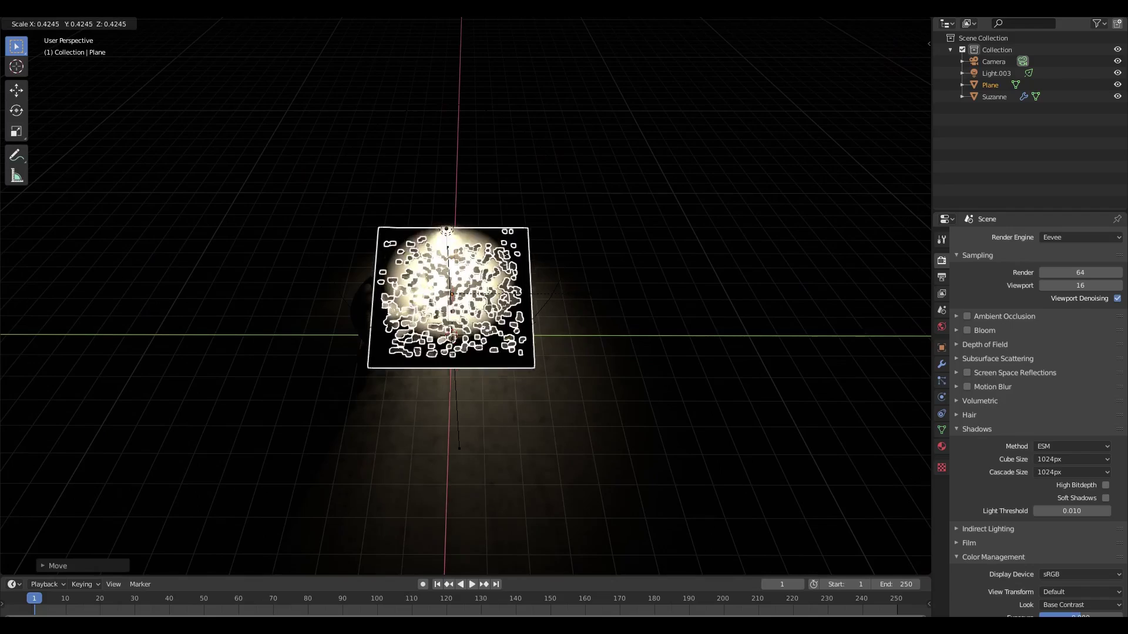
key("Return")
key("g")
key("Return")
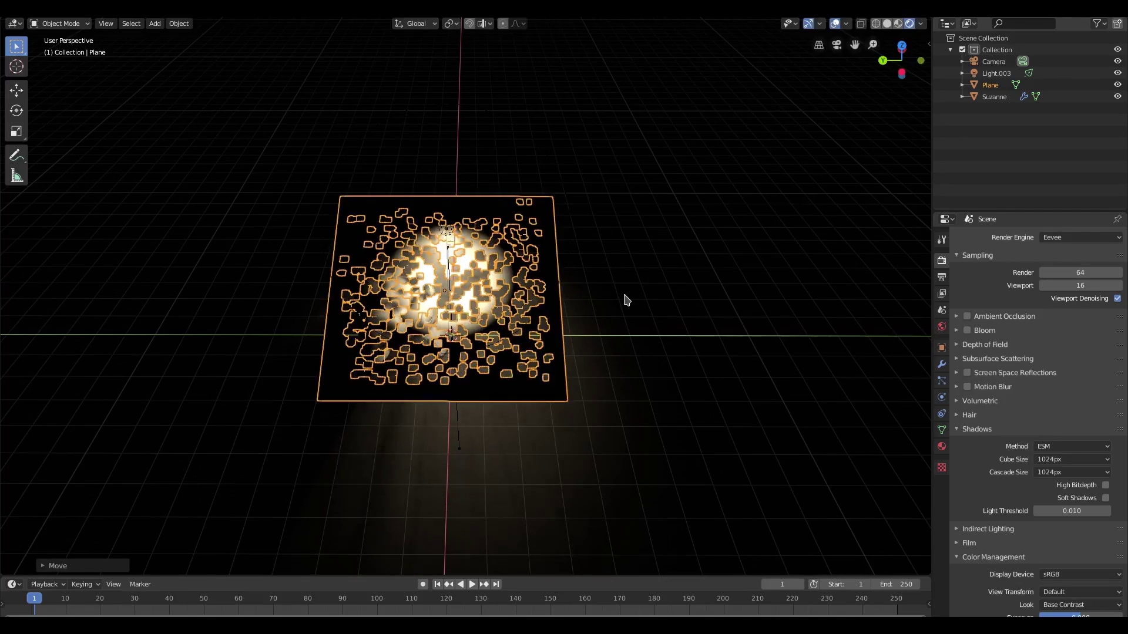
key("s")
key("Return")
key("Right")
key("KP_0")
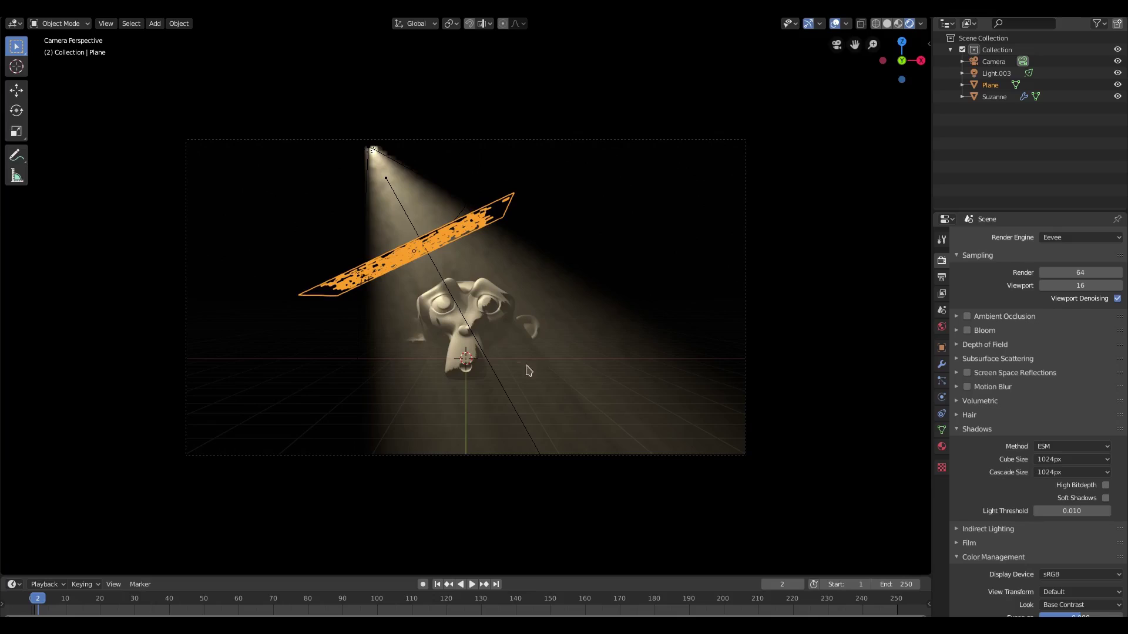
Step: Hide the gobo plane and delete Suzanne from the scene
scroll(513, 338, "up", 2)
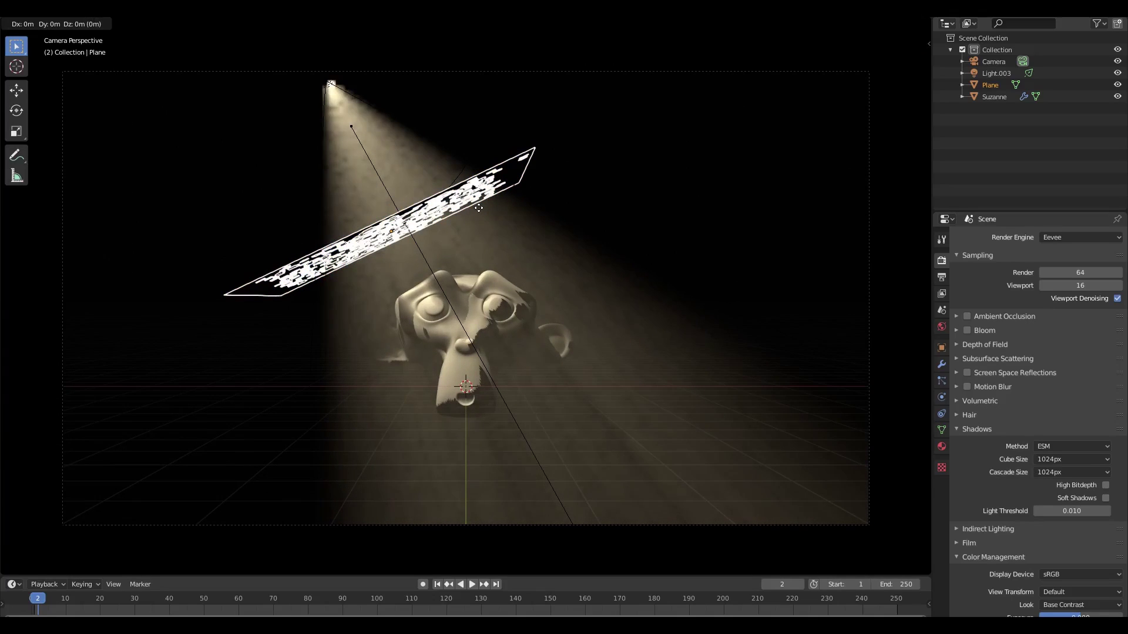
key("h")
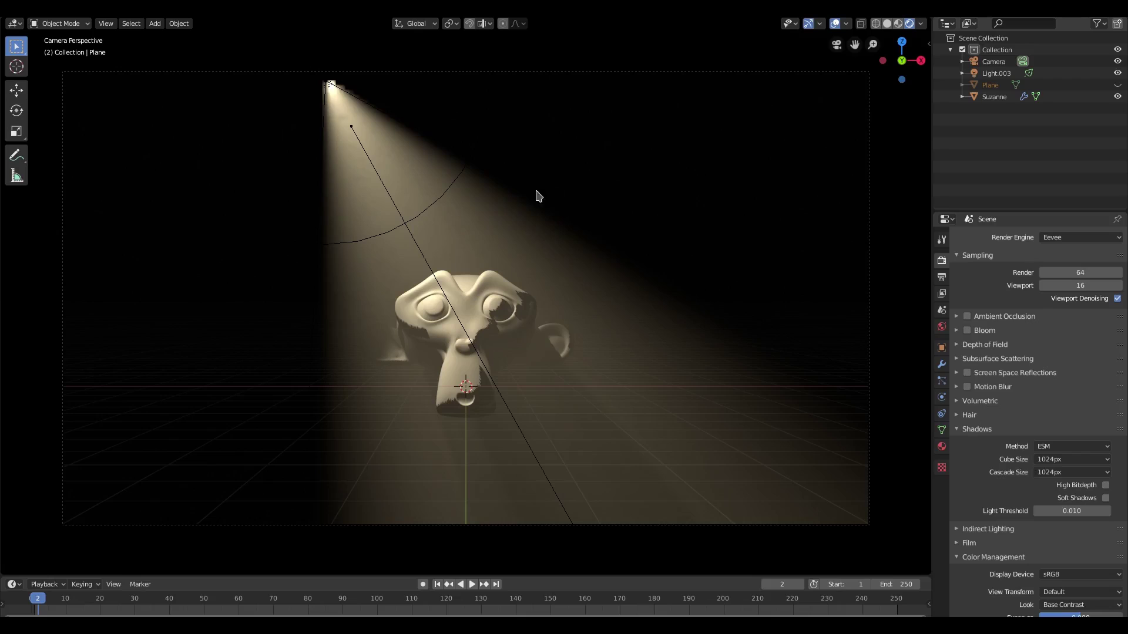
left_click(509, 338)
key("g")
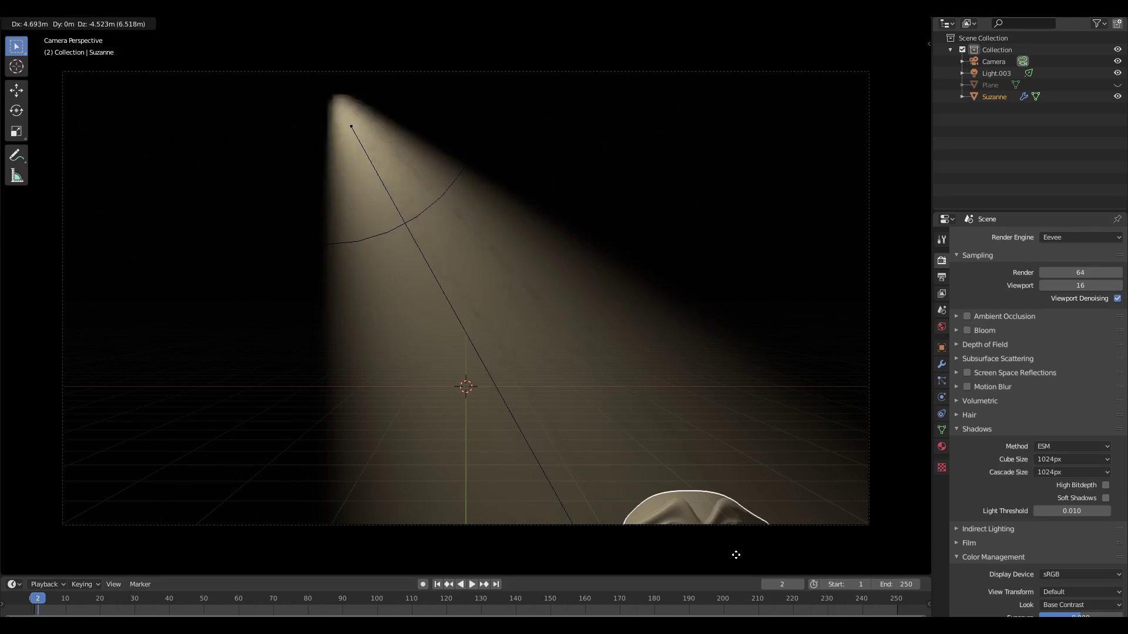
right_click(690, 457)
key("Delete")
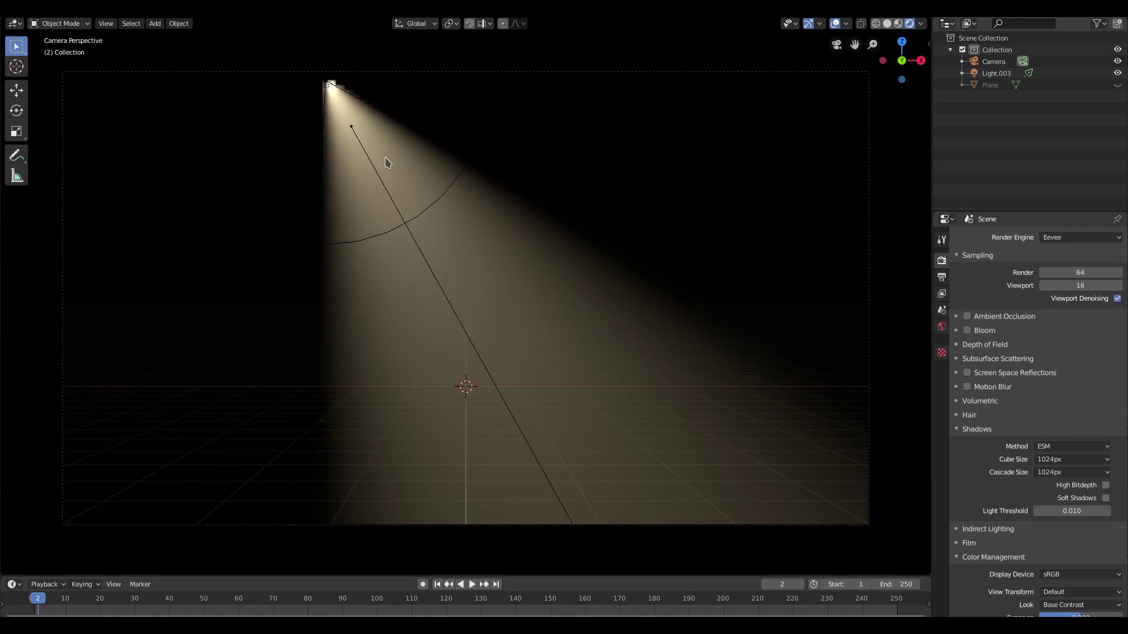
Step: Hide the viewport overlays, unhide the gobo plane and turn off viewport denoising
scroll(480, 370, "up", 1)
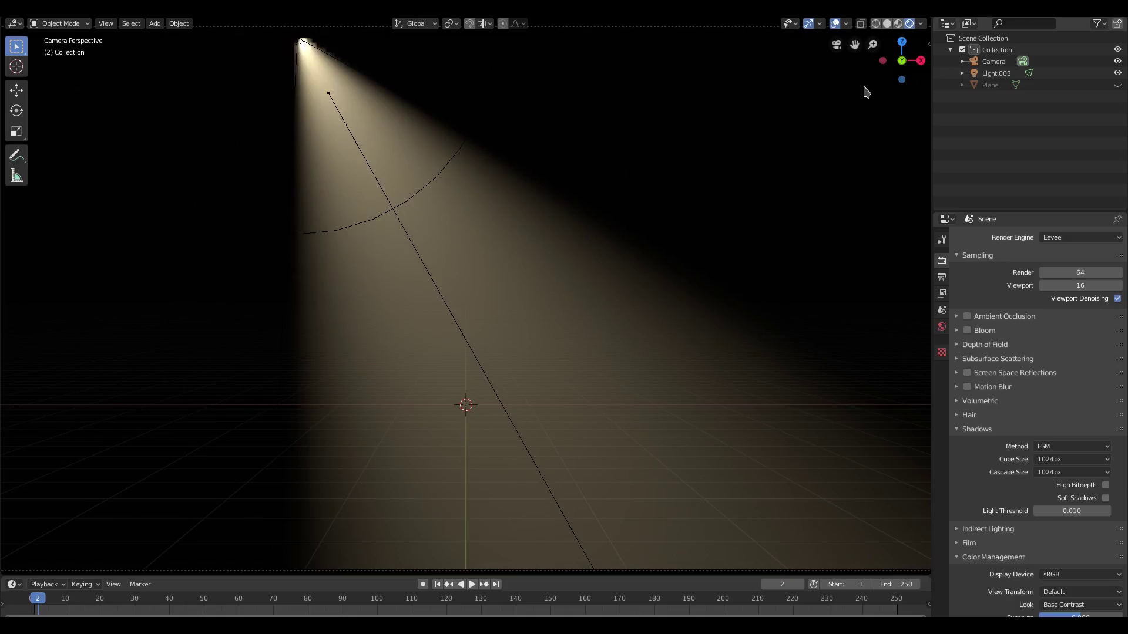
left_click(834, 23)
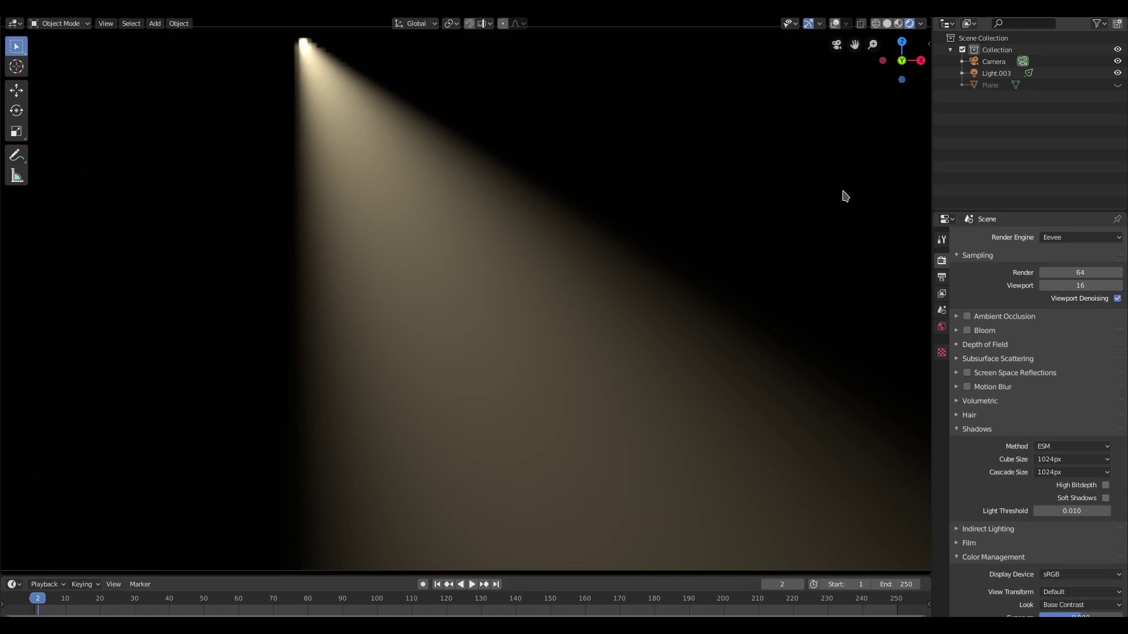
key("alt+h")
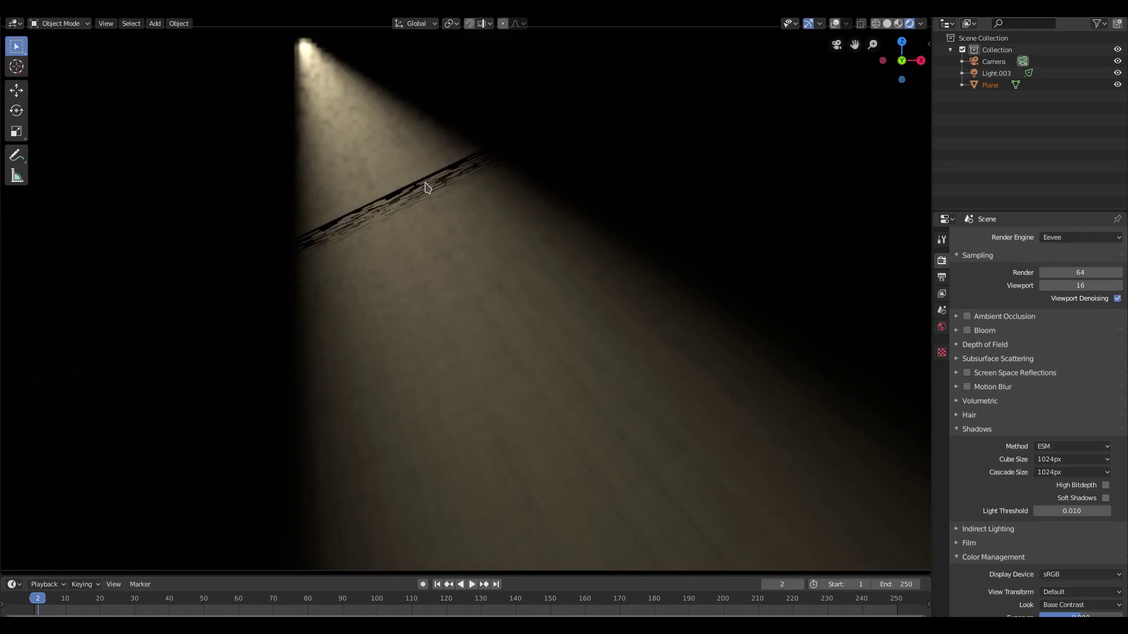
left_click(1117, 299)
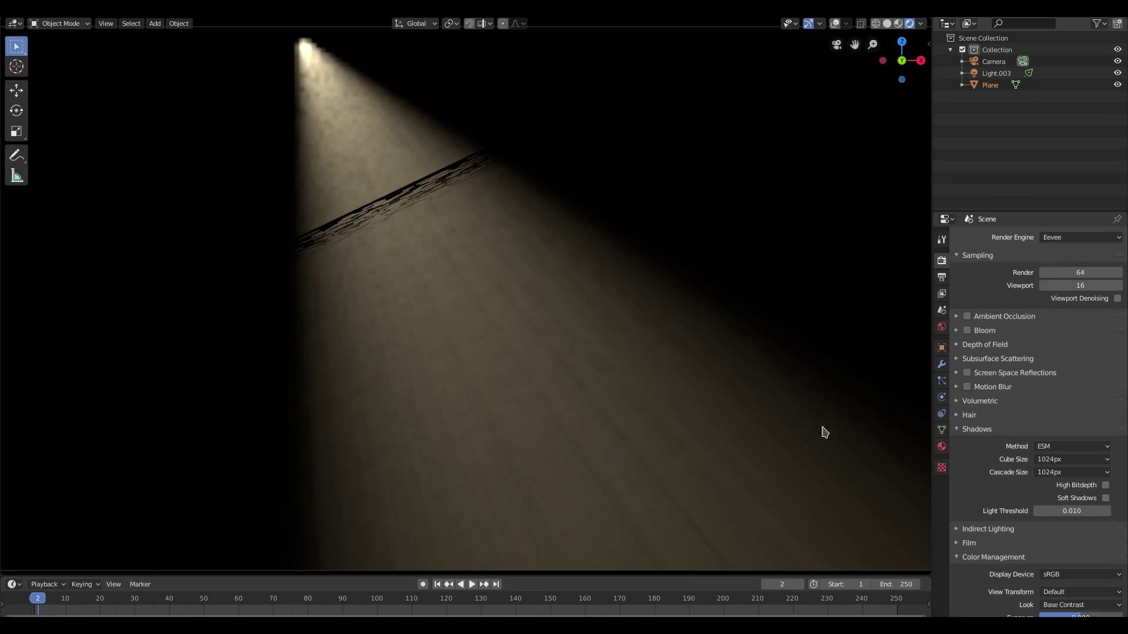
Step: Browse the plane's materials, then select the spotlight and the plane, with the plane active
left_click(941, 447)
left_click(962, 287)
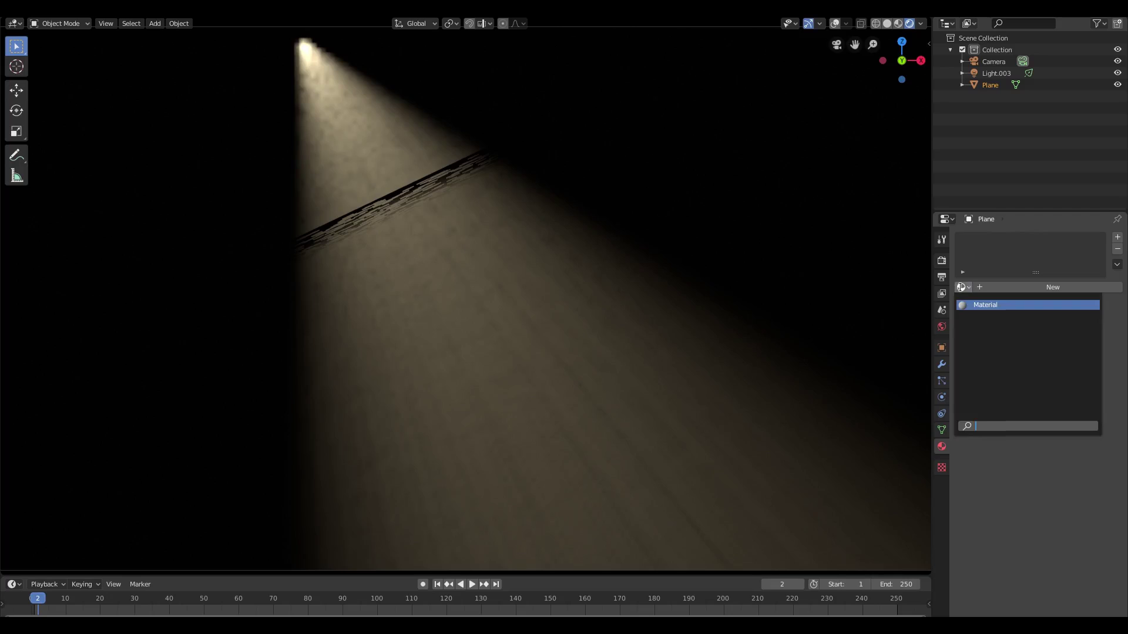
scroll(481, 254, "down", 3)
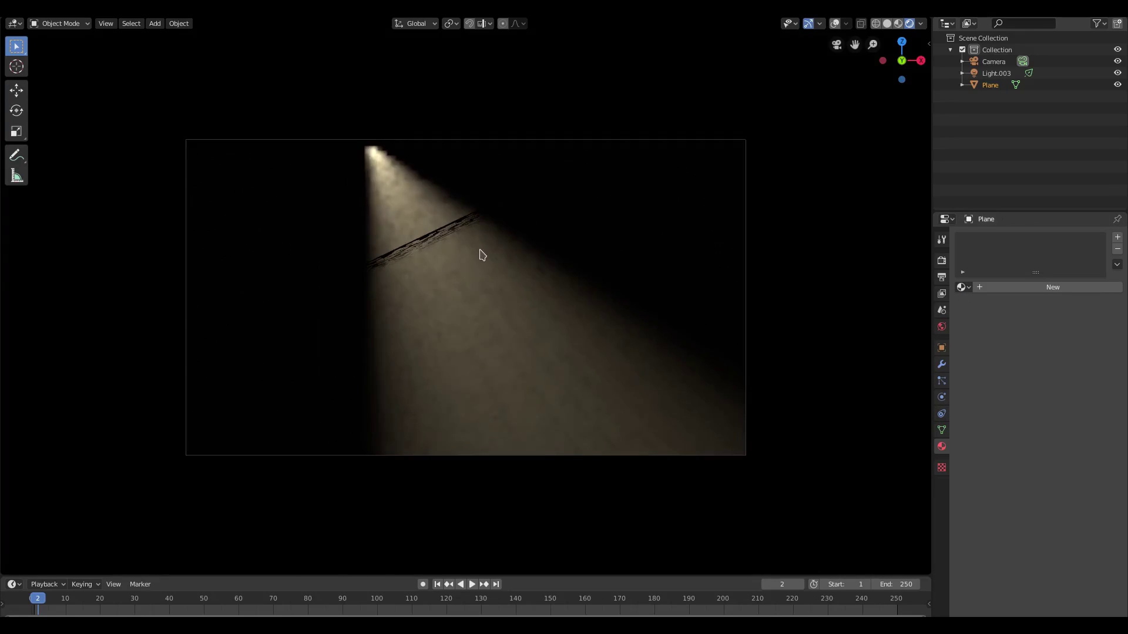
left_click(381, 152, "shift")
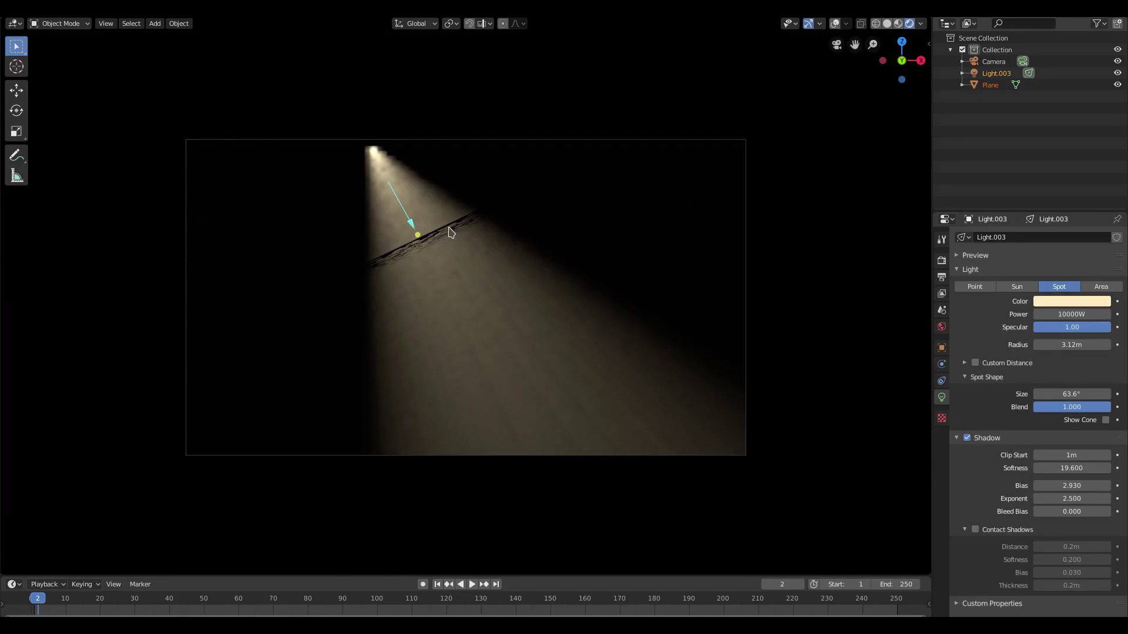
left_click(460, 244, "shift")
Step: Move the spotlight and gobo plane together, then select only the plane
key("g")
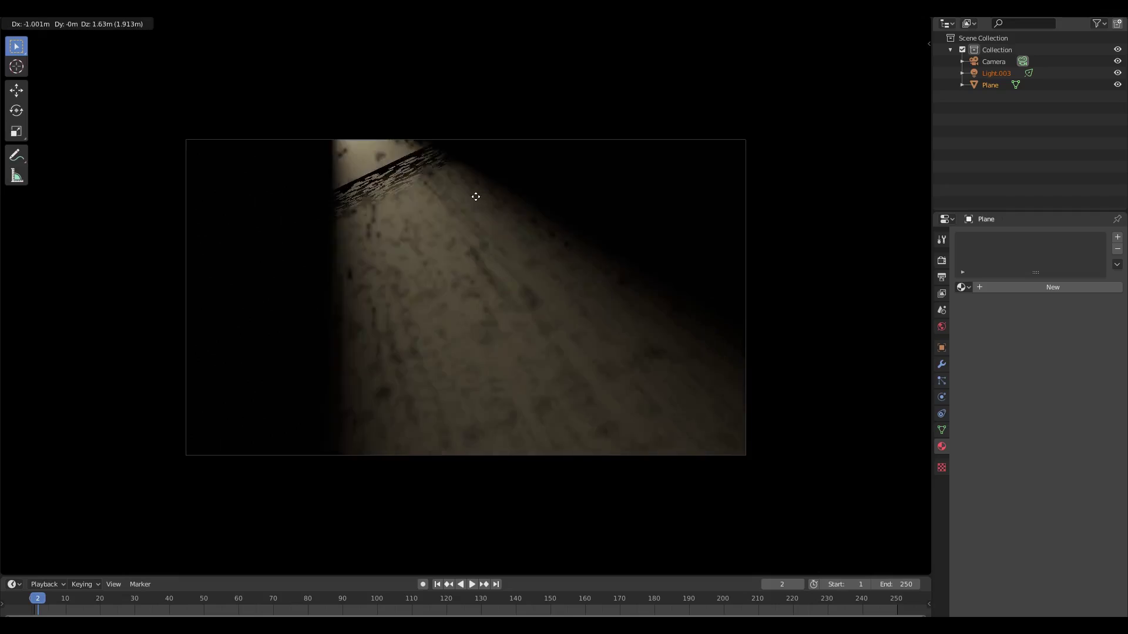
left_click(665, 194)
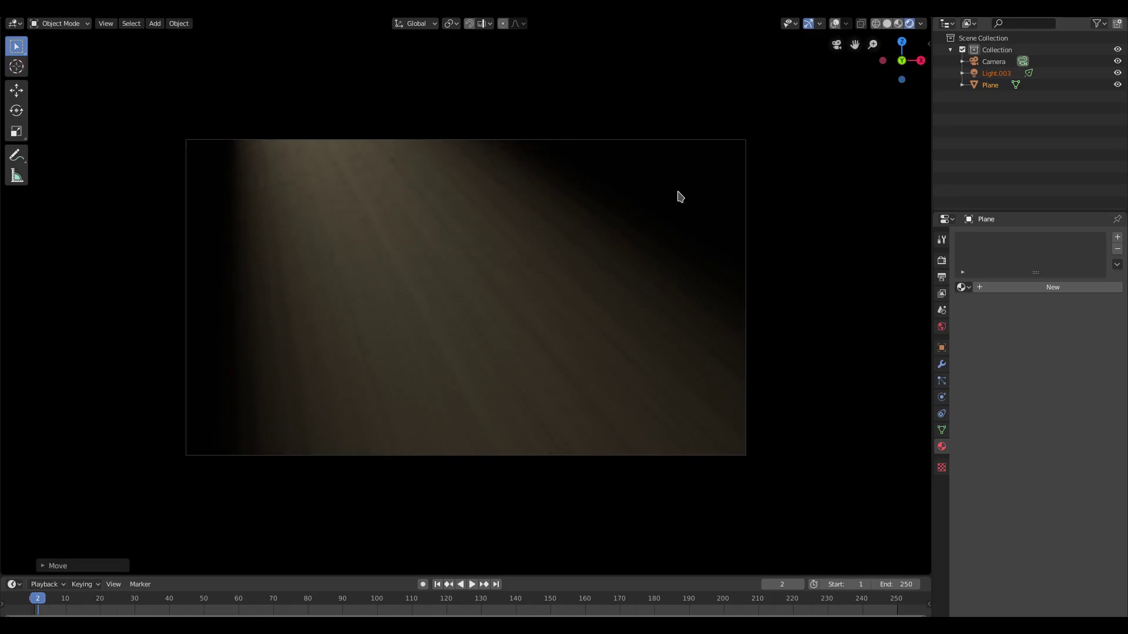
left_click(287, 110)
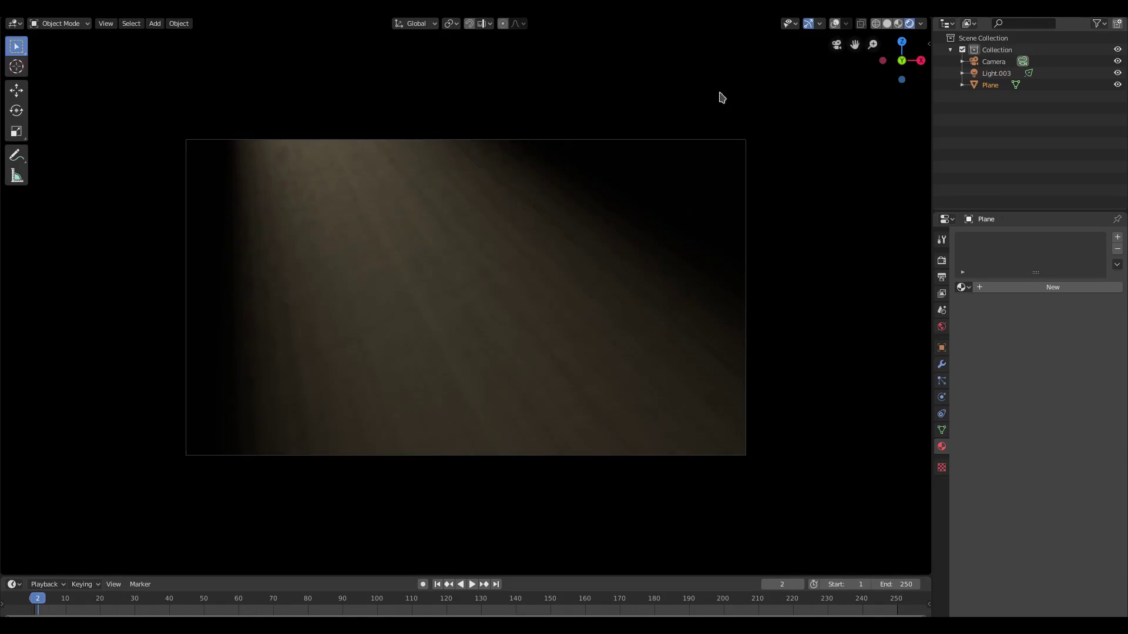
left_click(992, 84)
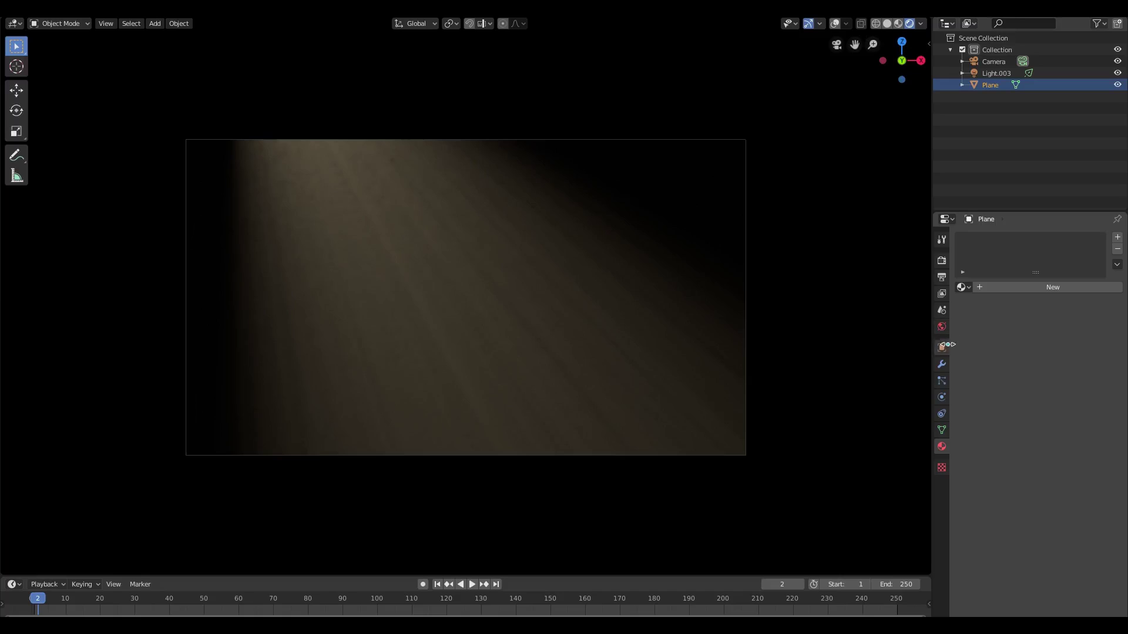
Step: Scale the gobo plane up until the beam breaks into fine streaky rays
key("s")
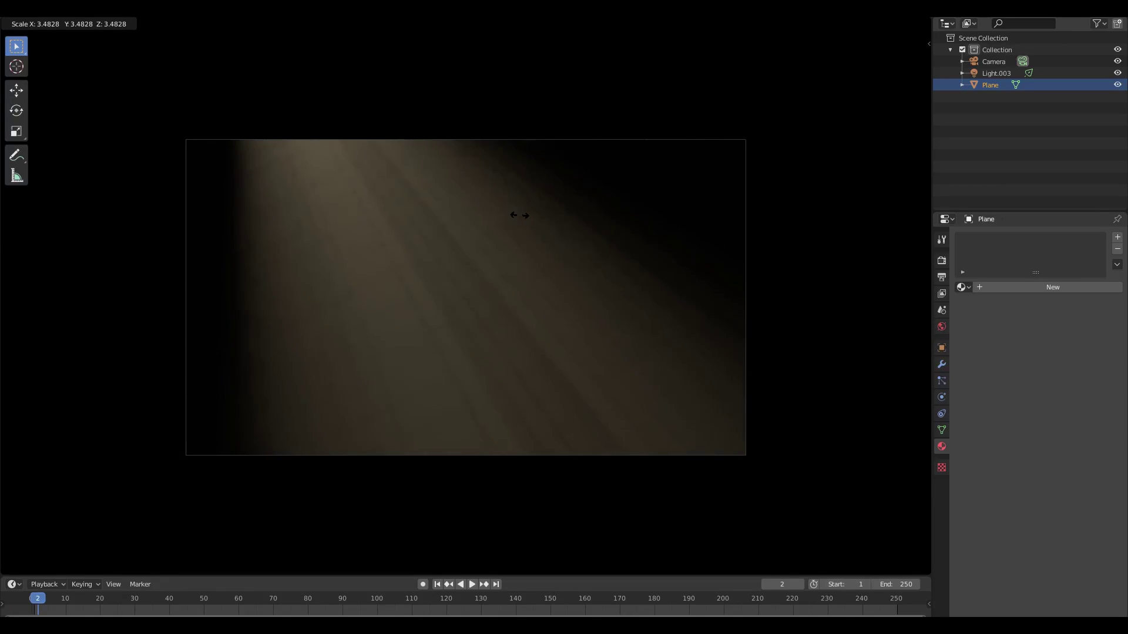
left_click(51, 161)
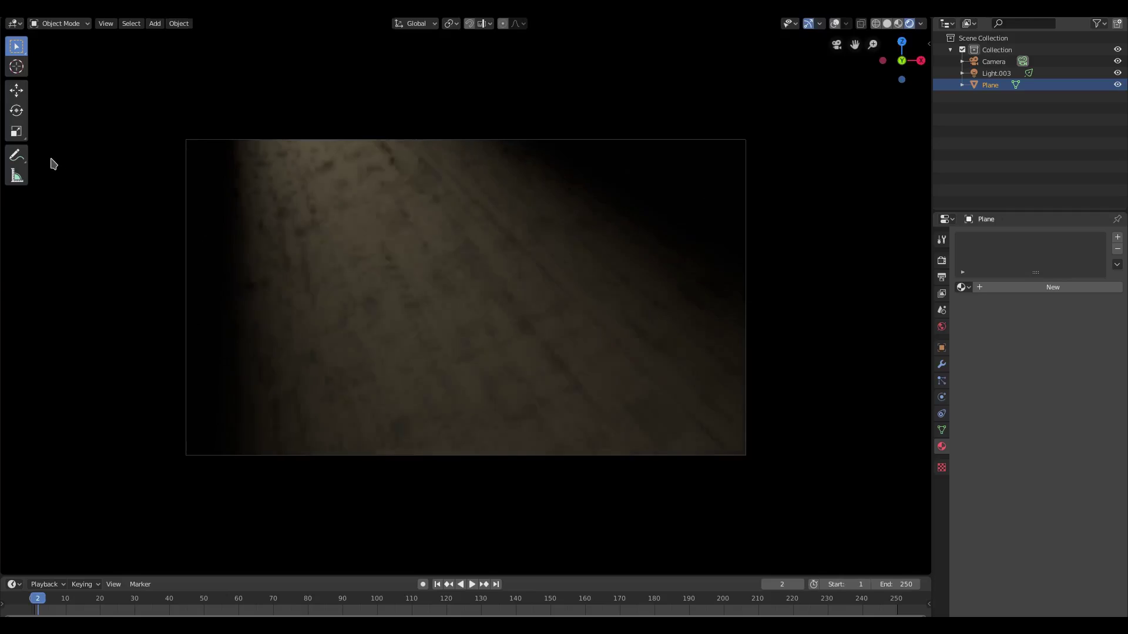
key("s")
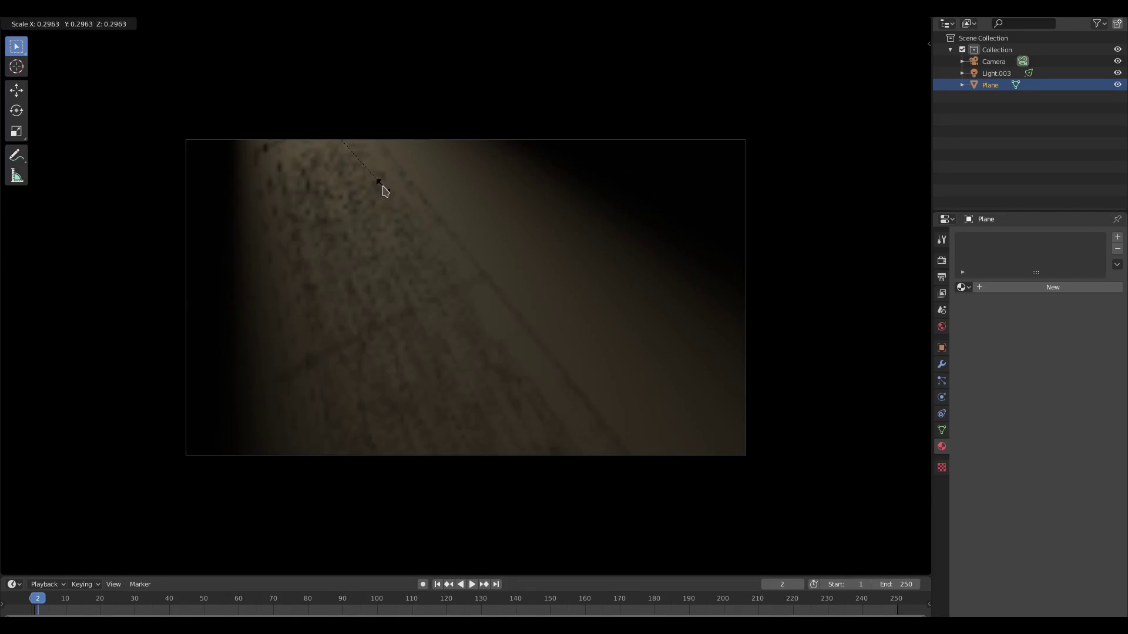
left_click(353, 303)
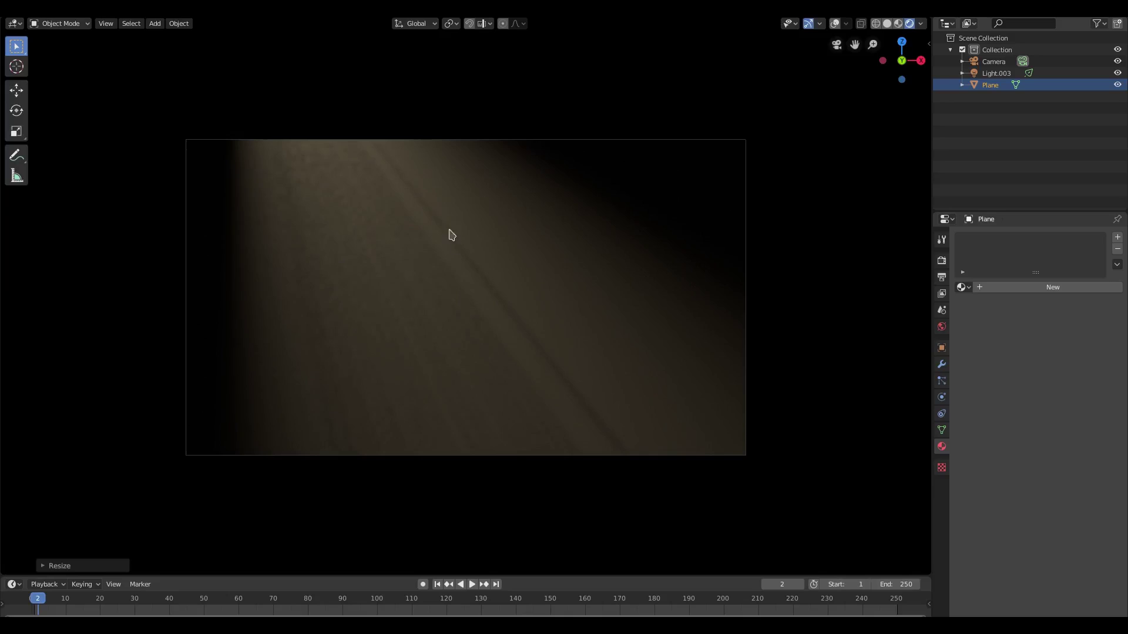
key("ctrl+z")
key("s")
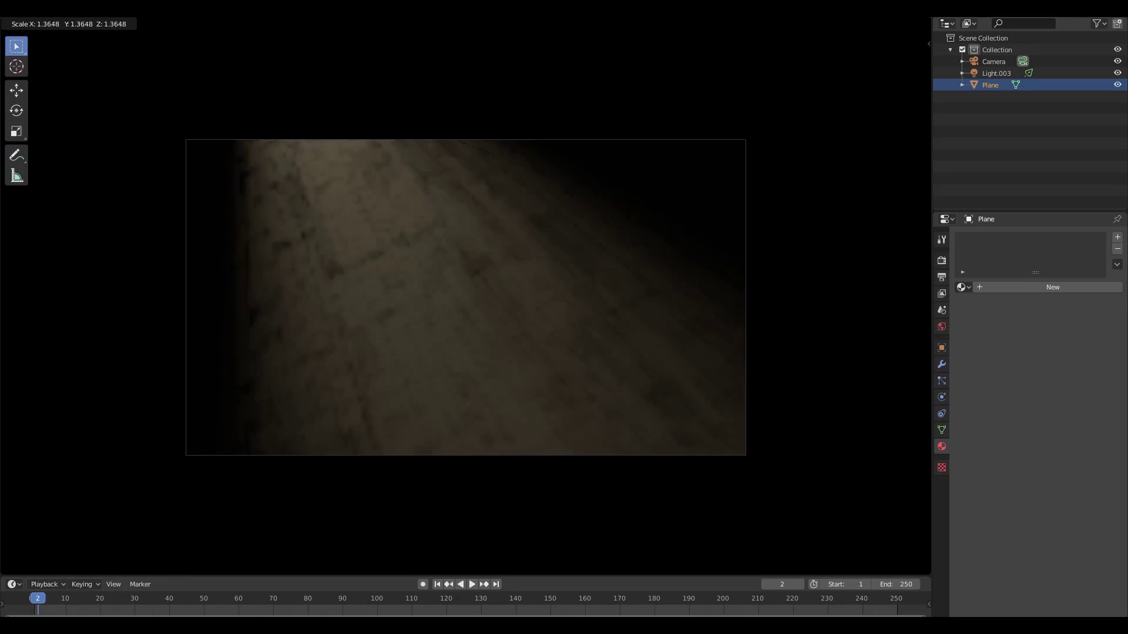
left_click(581, 133)
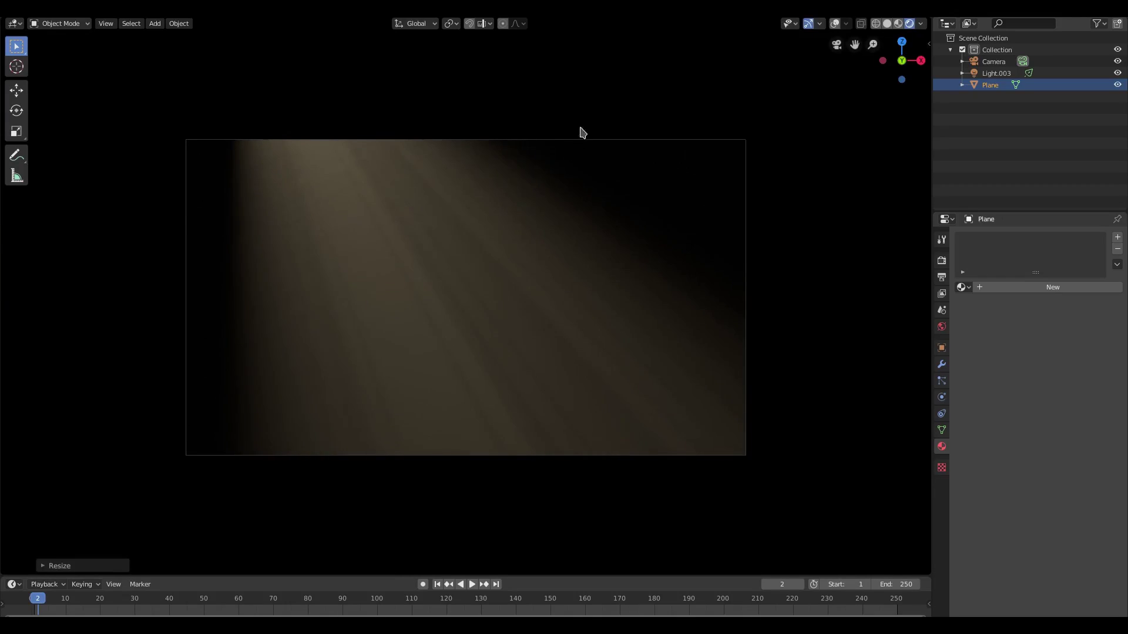
Step: Duplicate the gobo plane, then delete the extra copy again
scroll(759, 122, "up", 1)
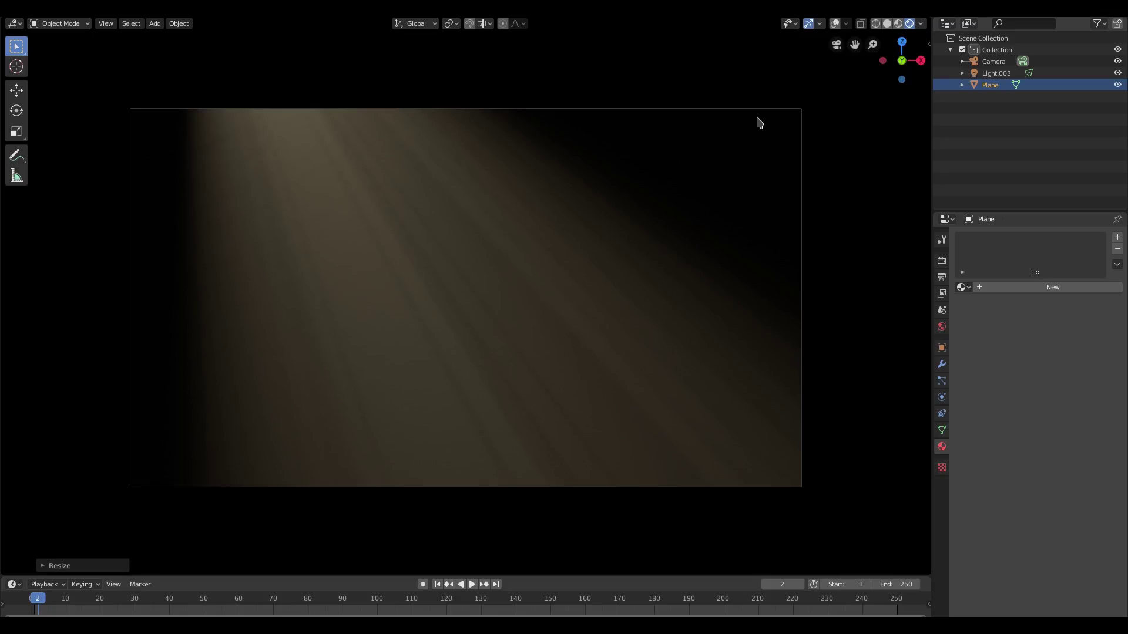
key("shift+d")
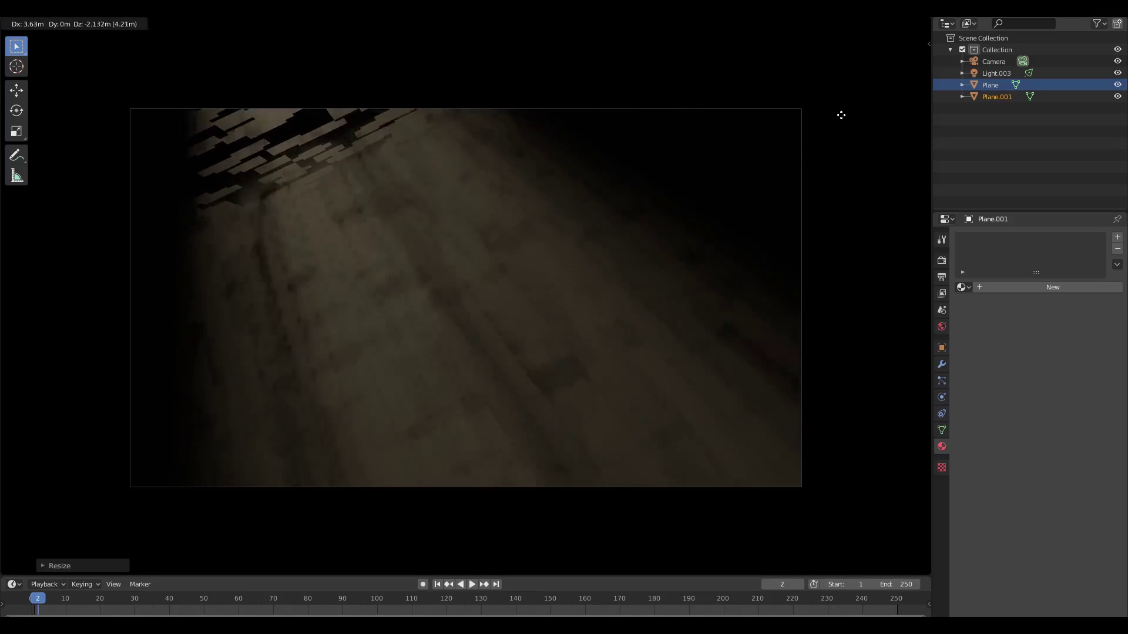
left_click(808, 57)
scroll(779, 182, "down", 4)
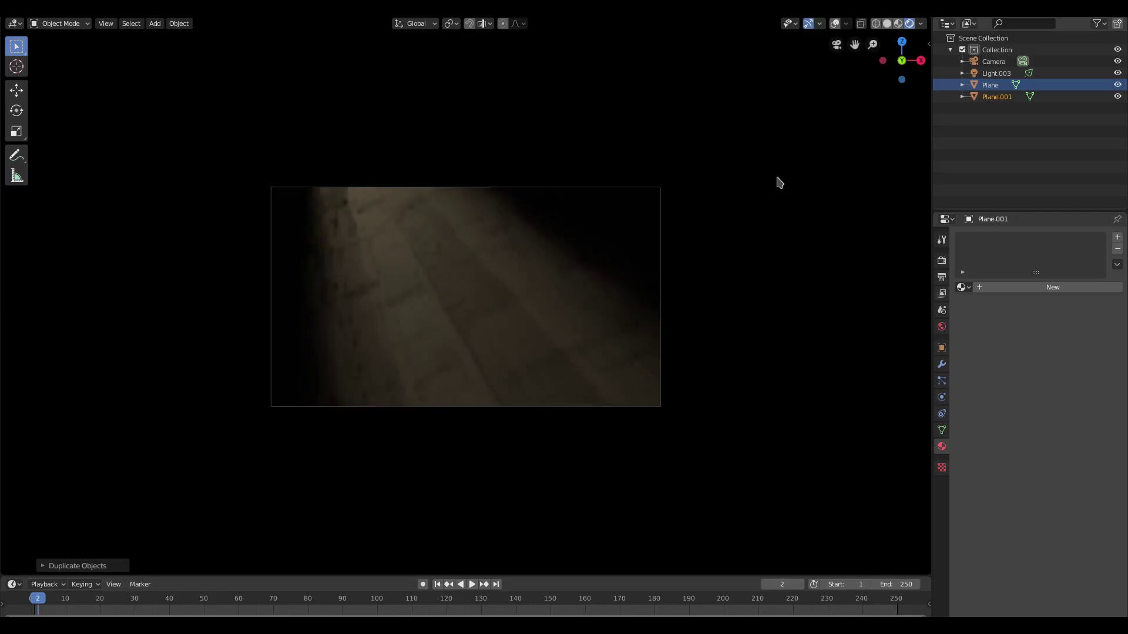
scroll(778, 182, "up", 3)
key("Delete")
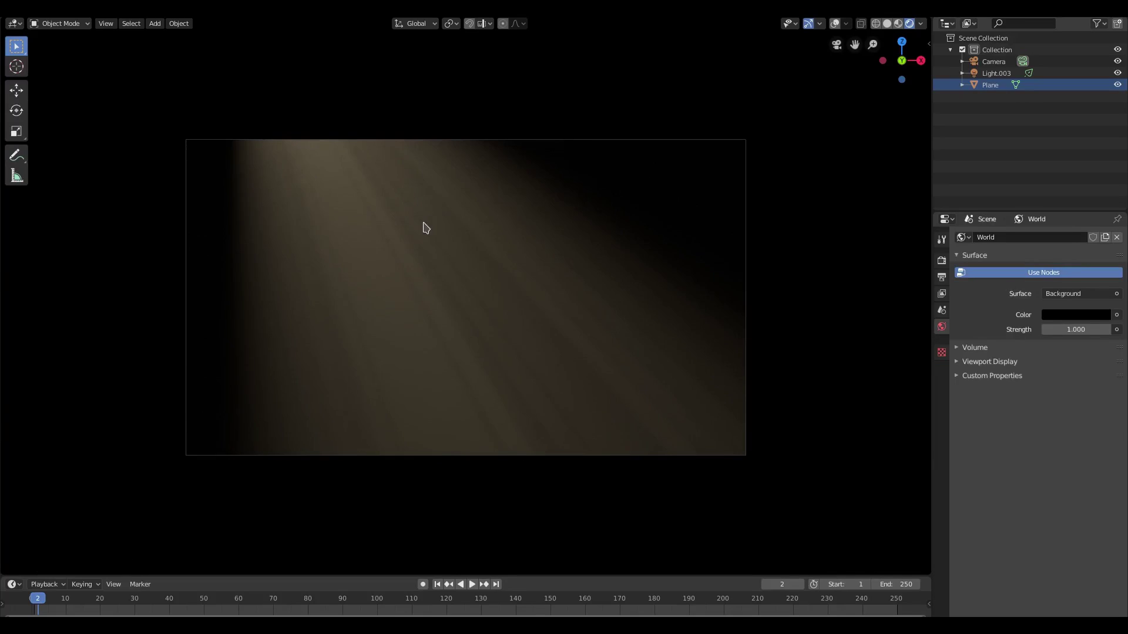
Step: Set the spotlight's power to 100000 W
left_click(1028, 73)
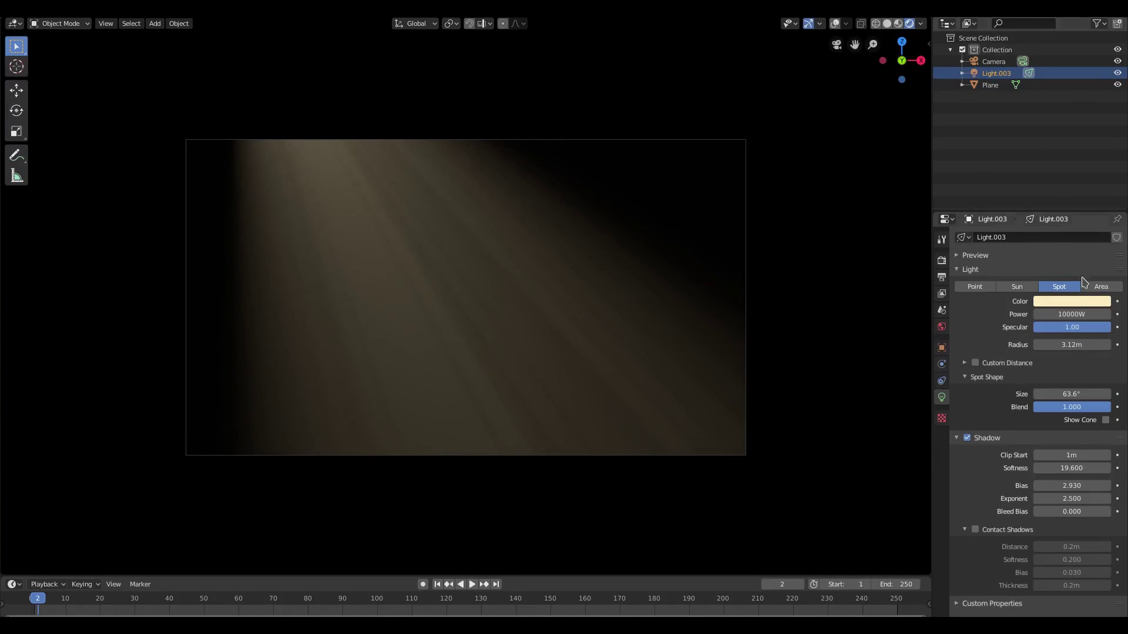
left_click(1051, 314)
type("0")
key("Return")
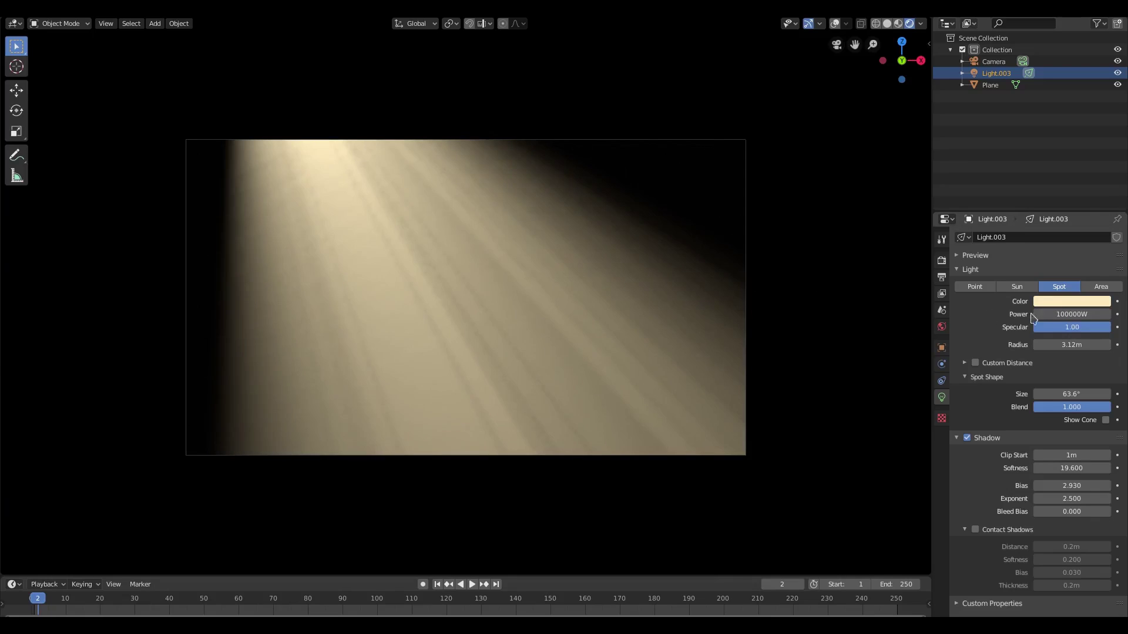
Step: Duplicate the gobo plane twice to place offset copies Plane.001 and Plane.002
left_click(990, 84)
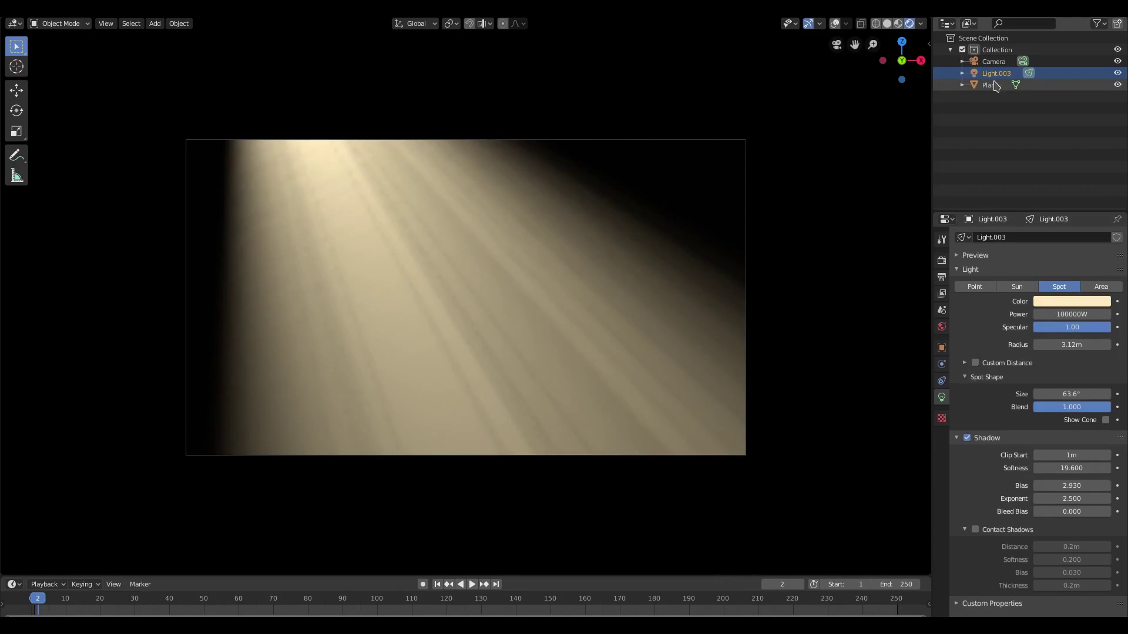
key("shift+d")
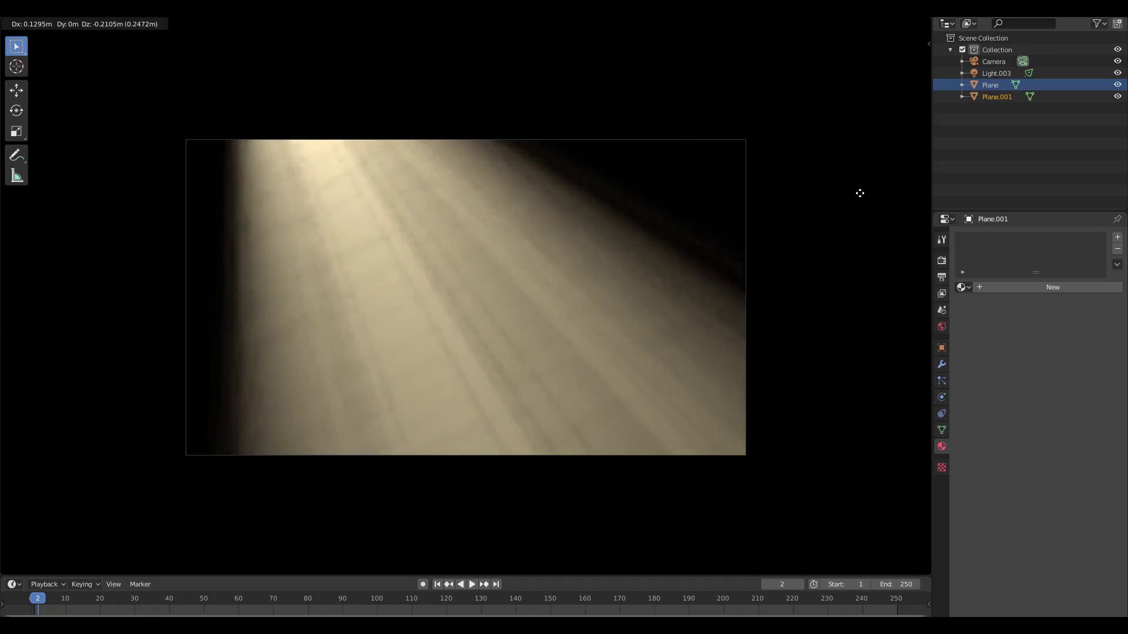
left_click(855, 195)
key("shift+d")
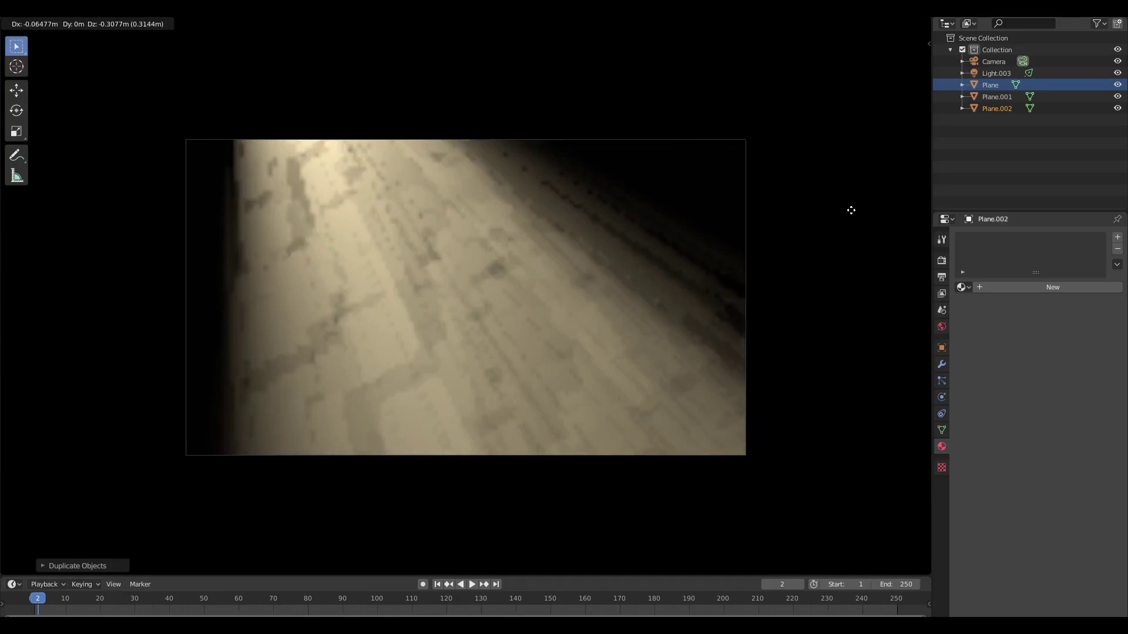
left_click(855, 216)
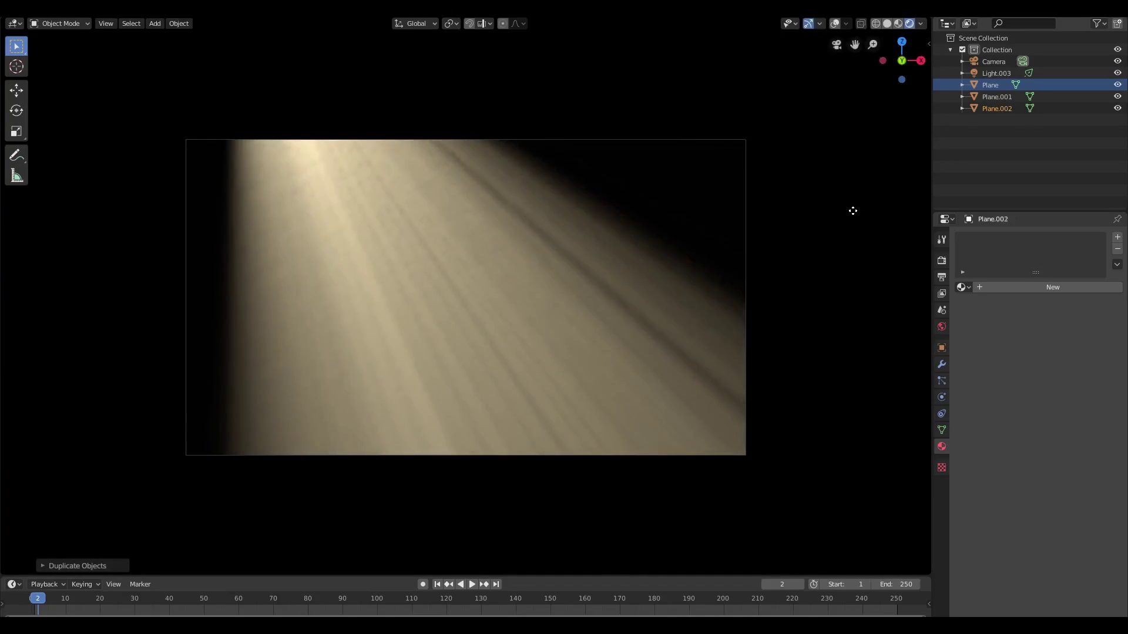
Step: Make a third plane copy and rotate it about the Z and Y axes
key("shift+d")
key("r")
key("z")
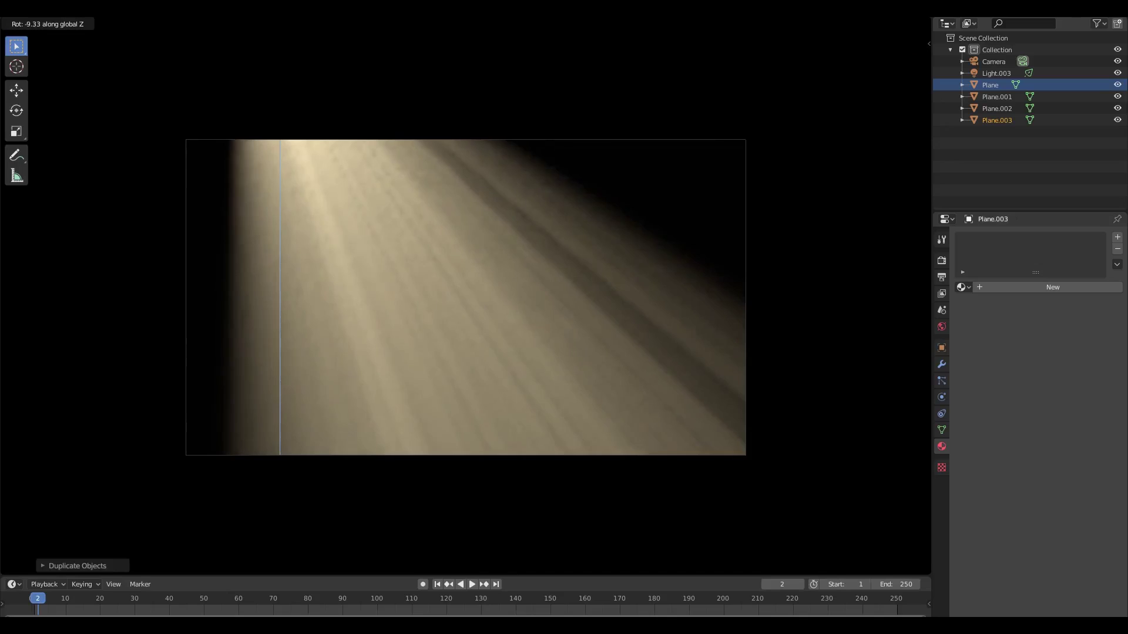
left_click(724, 98)
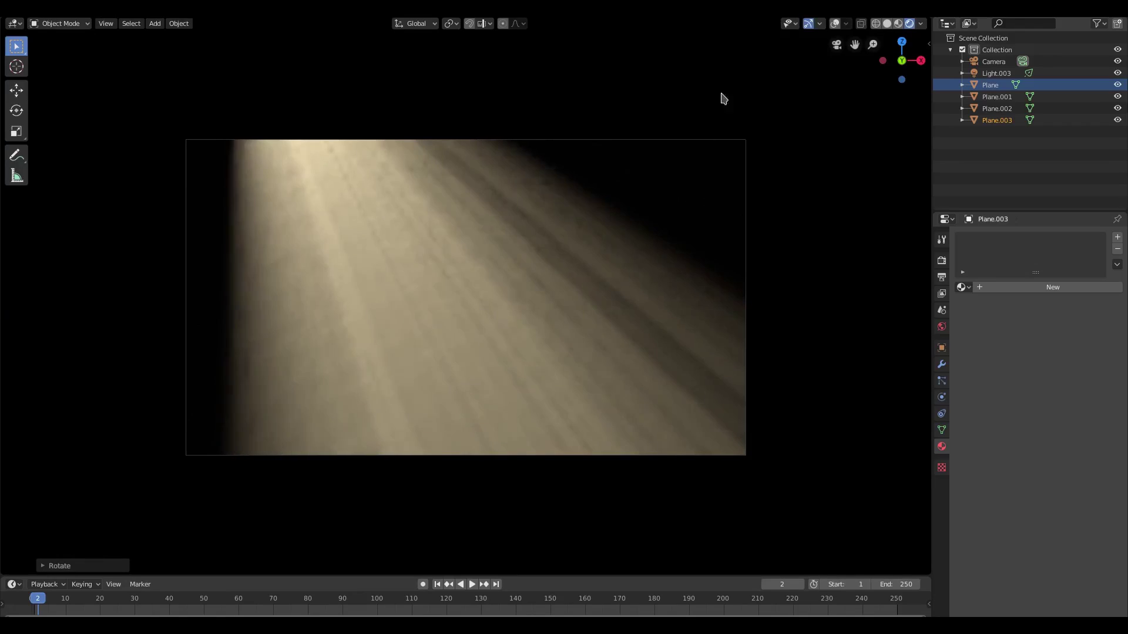
key("r")
key("y")
key("y")
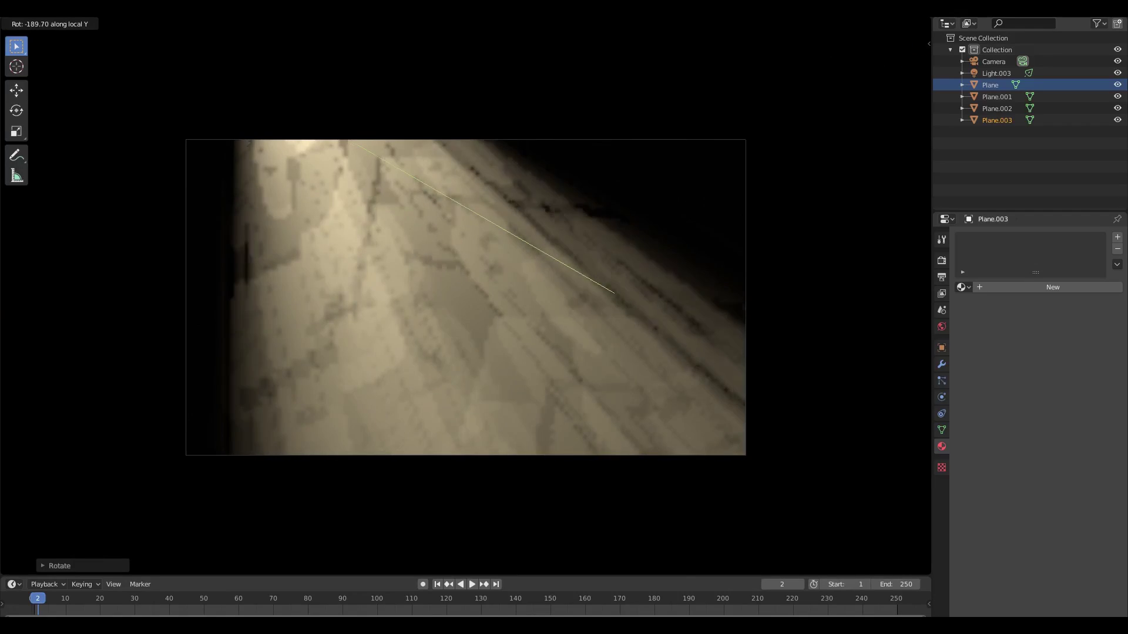
left_click(896, 194)
middle_click_drag(656, 222, 542, 243)
Step: Rotate and move the third copy in camera view, then delete it
key("r")
key("z")
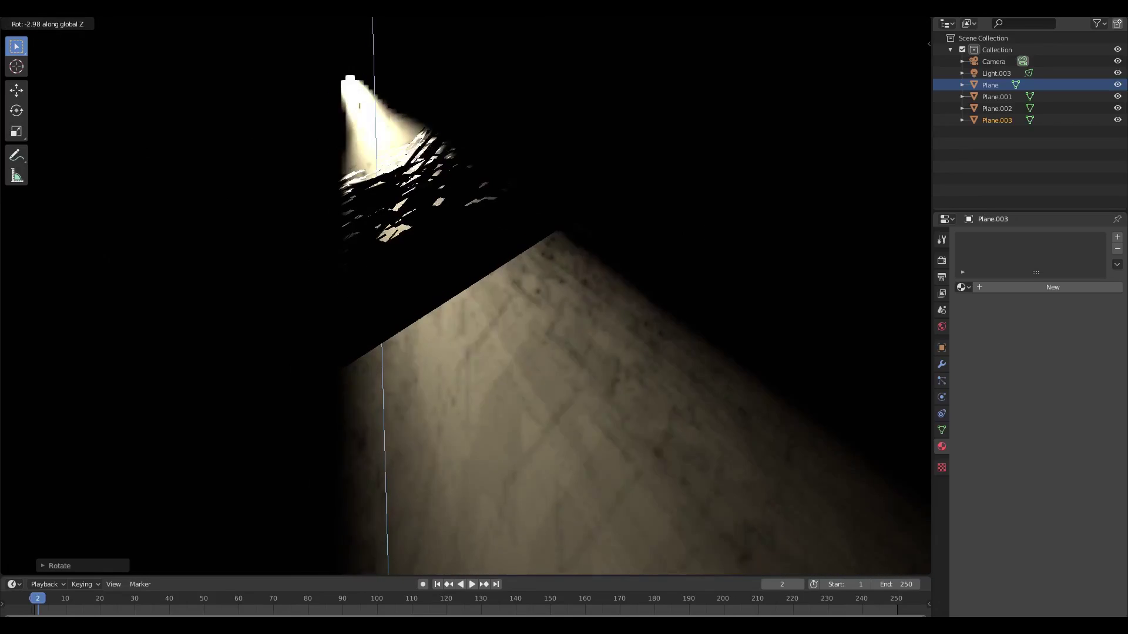
key("y")
key("g")
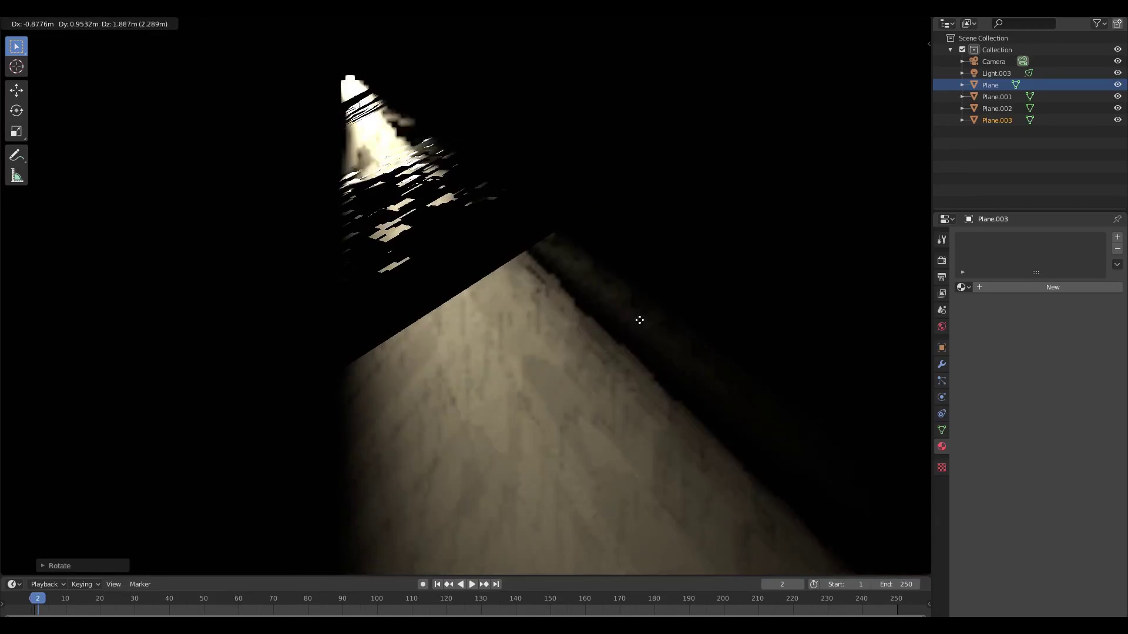
left_click(646, 327)
key("KP_0")
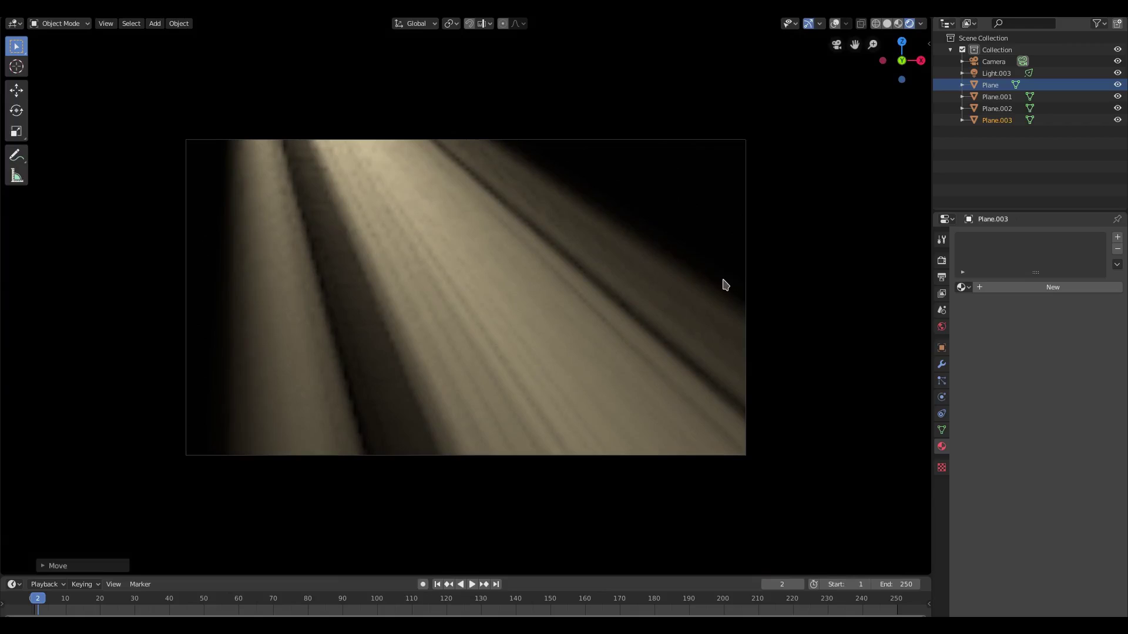
key("z")
left_click(717, 345)
key("r")
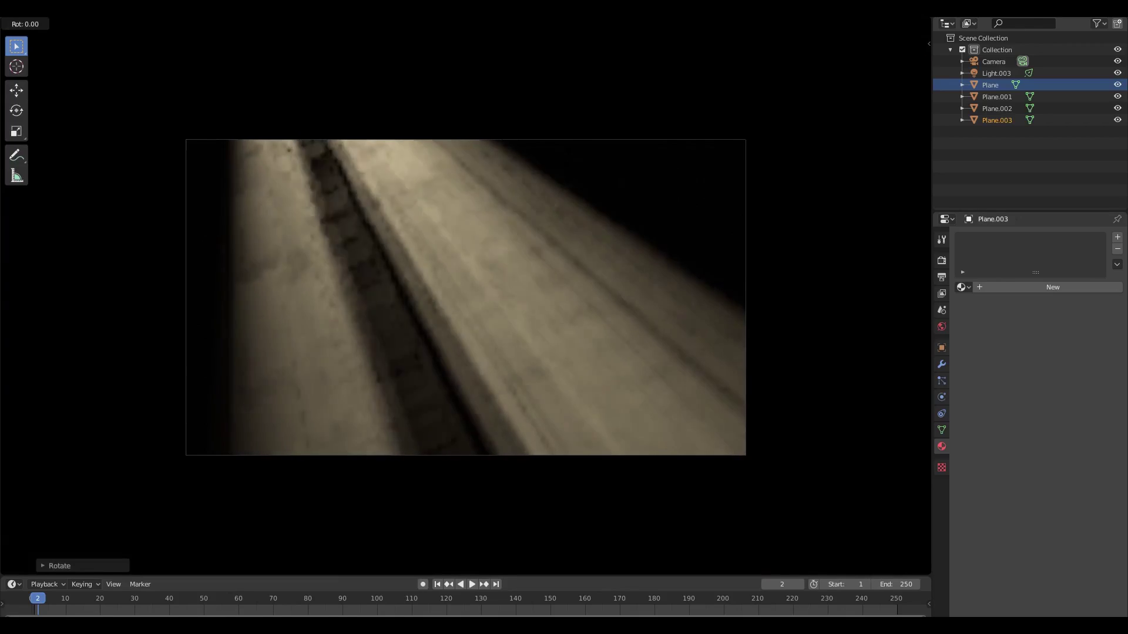
key("y")
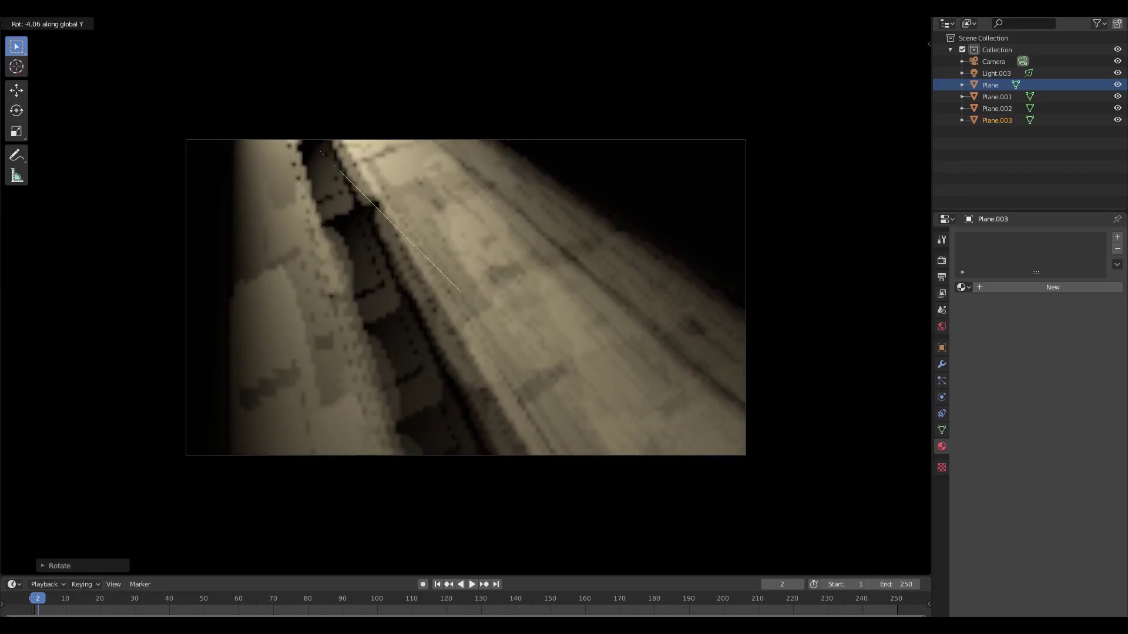
left_click(381, 541)
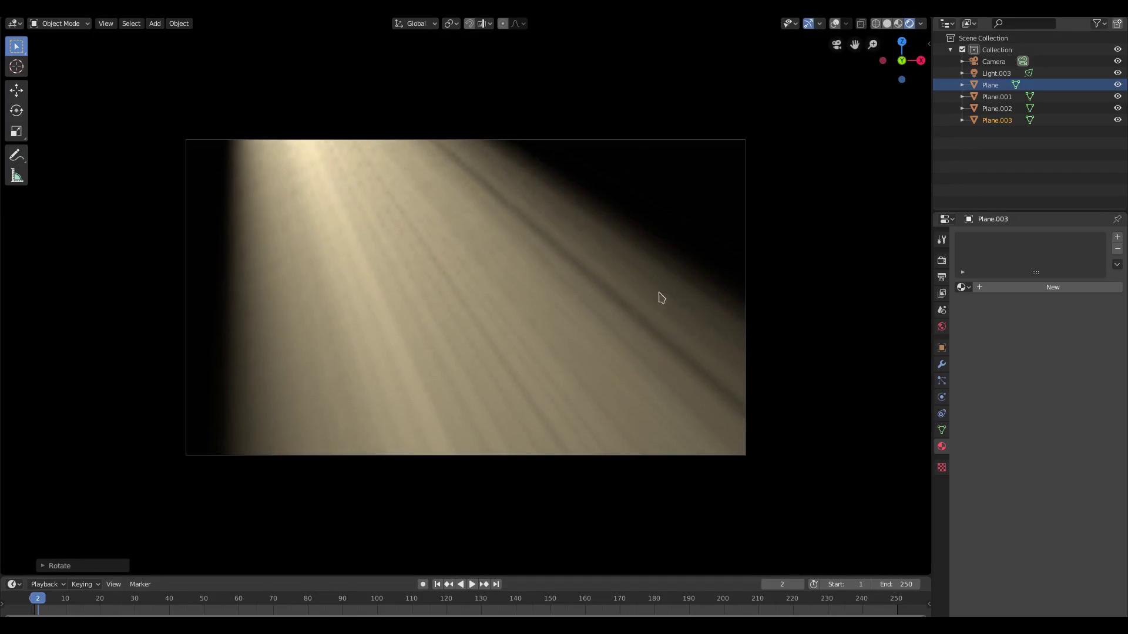
key("Delete")
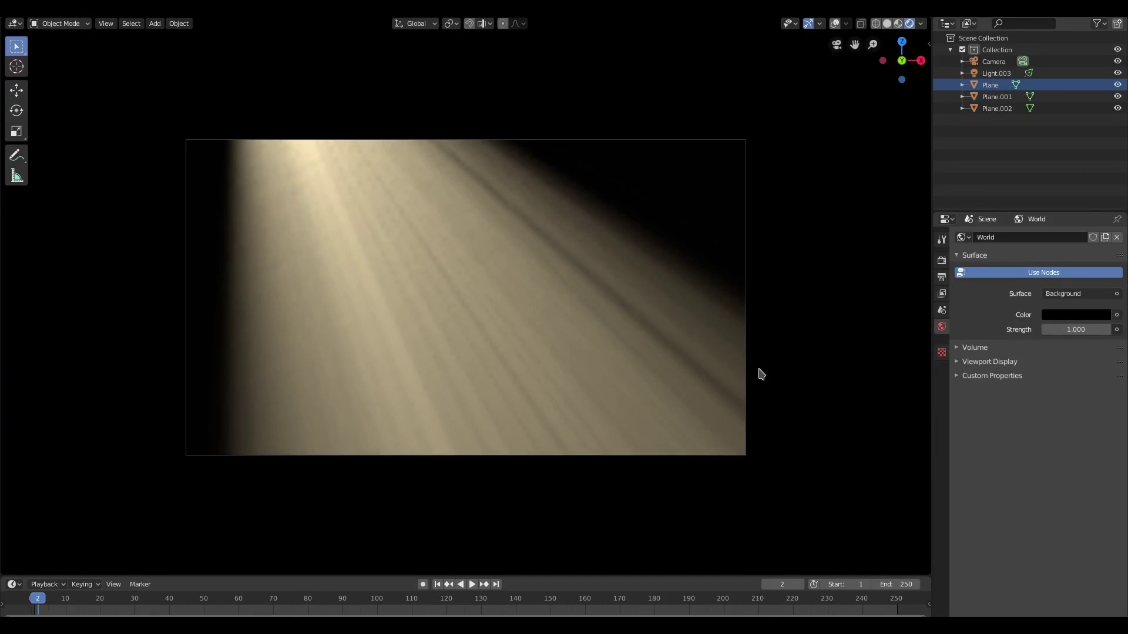
Step: Narrow the spotlight's Spot Size to 40°, testing a harder blend but reverting to 1.000
scroll(761, 375, "up", 2)
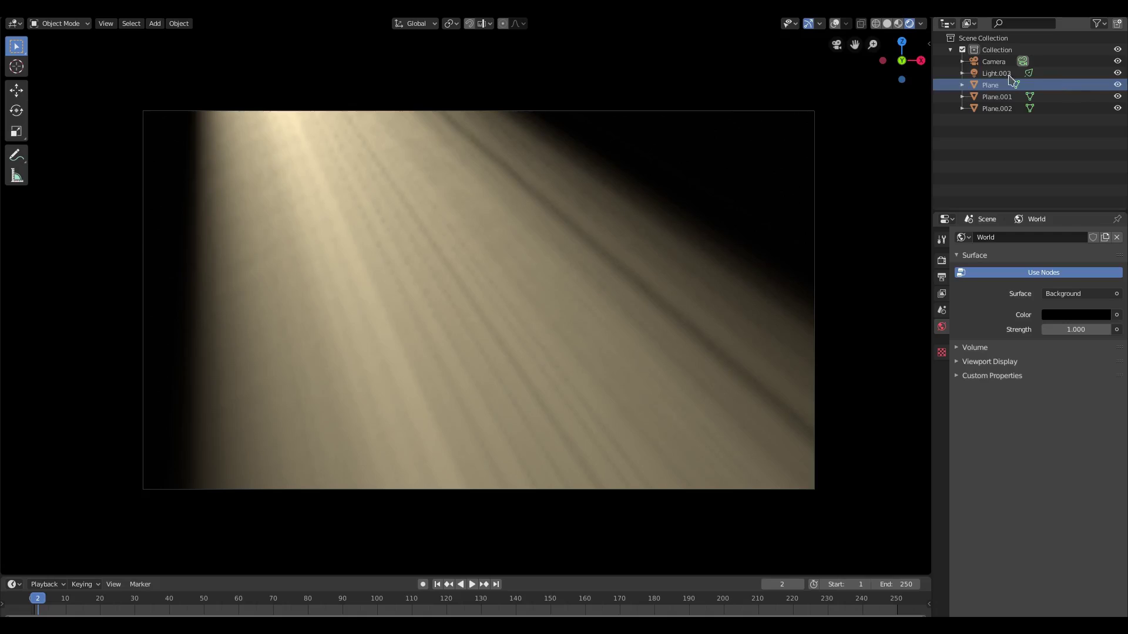
left_click(1029, 73)
left_click_drag(1071, 396, 1045, 396)
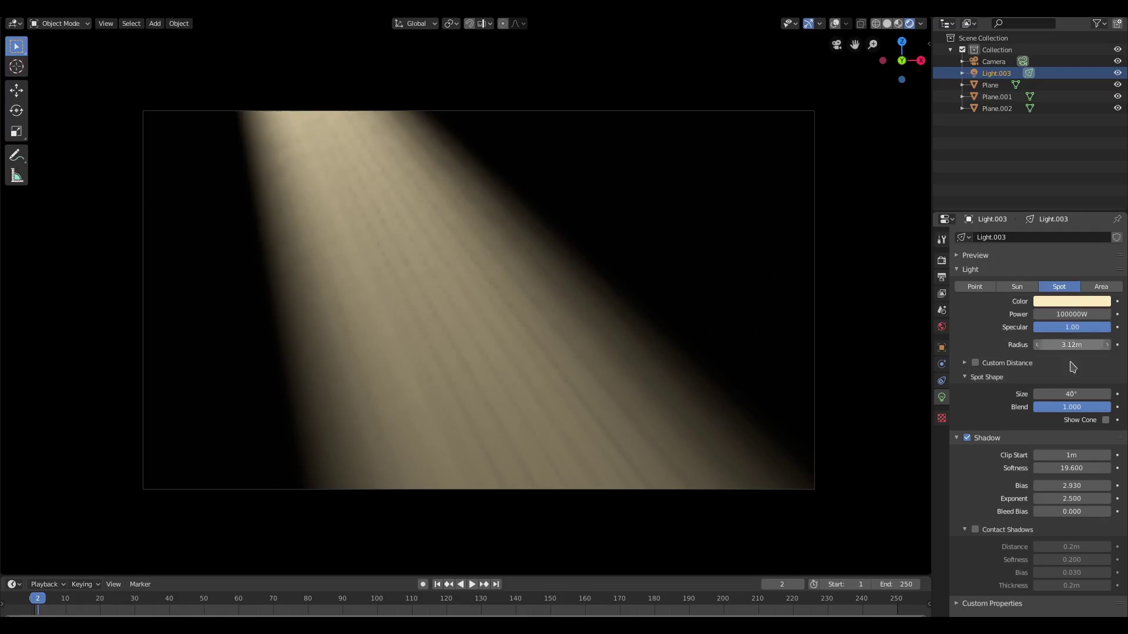
left_click_drag(1072, 407, 1039, 407)
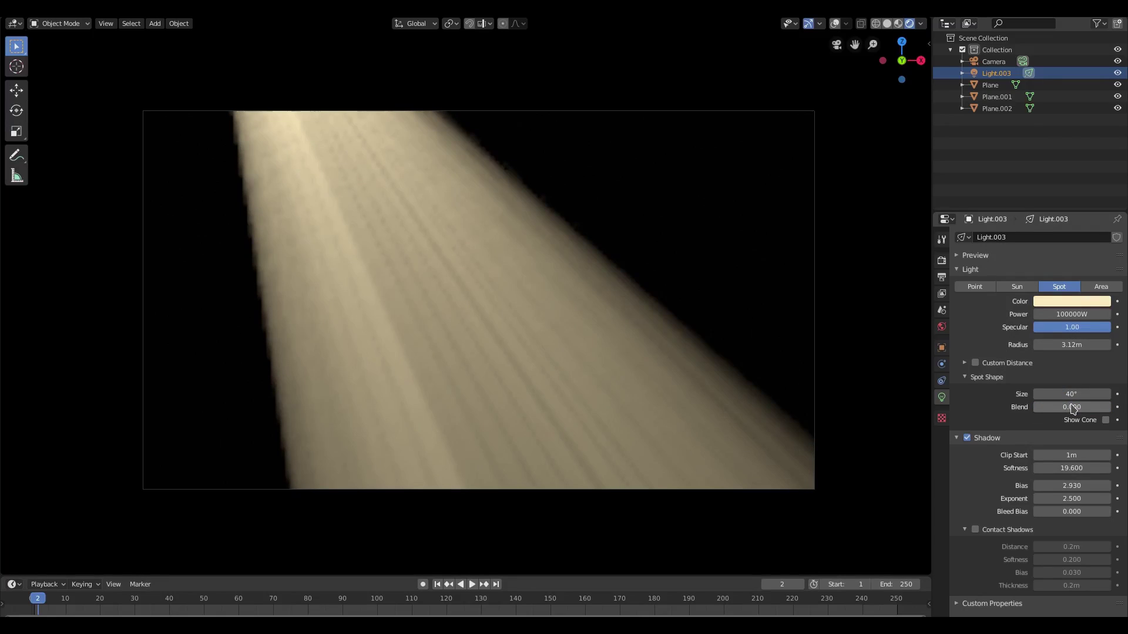
key("ctrl+z")
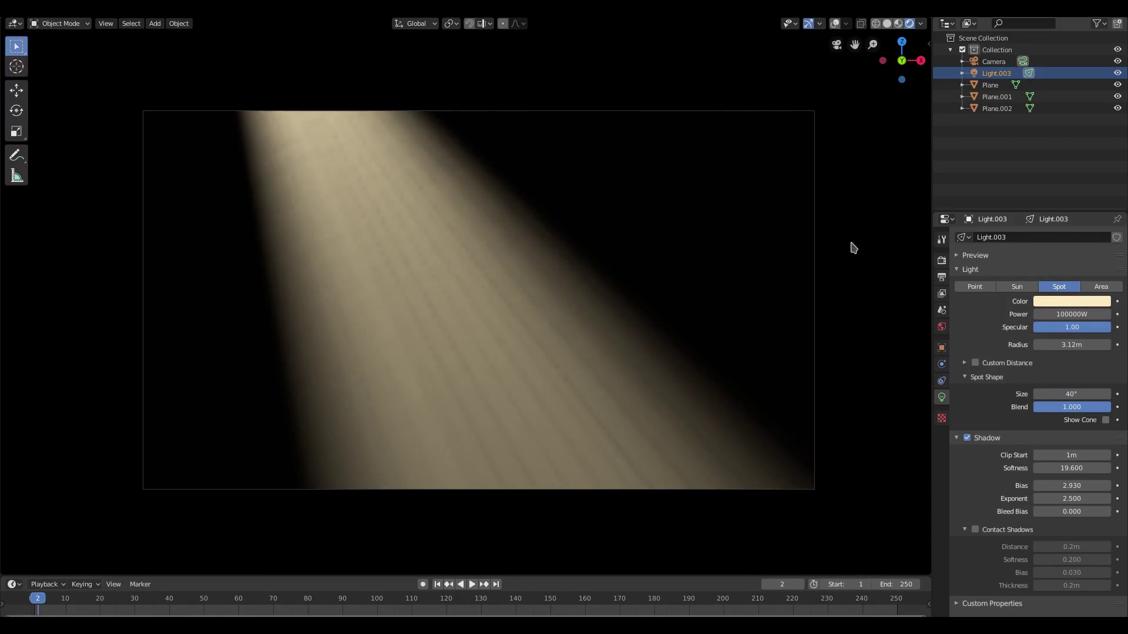
left_click(1092, 86)
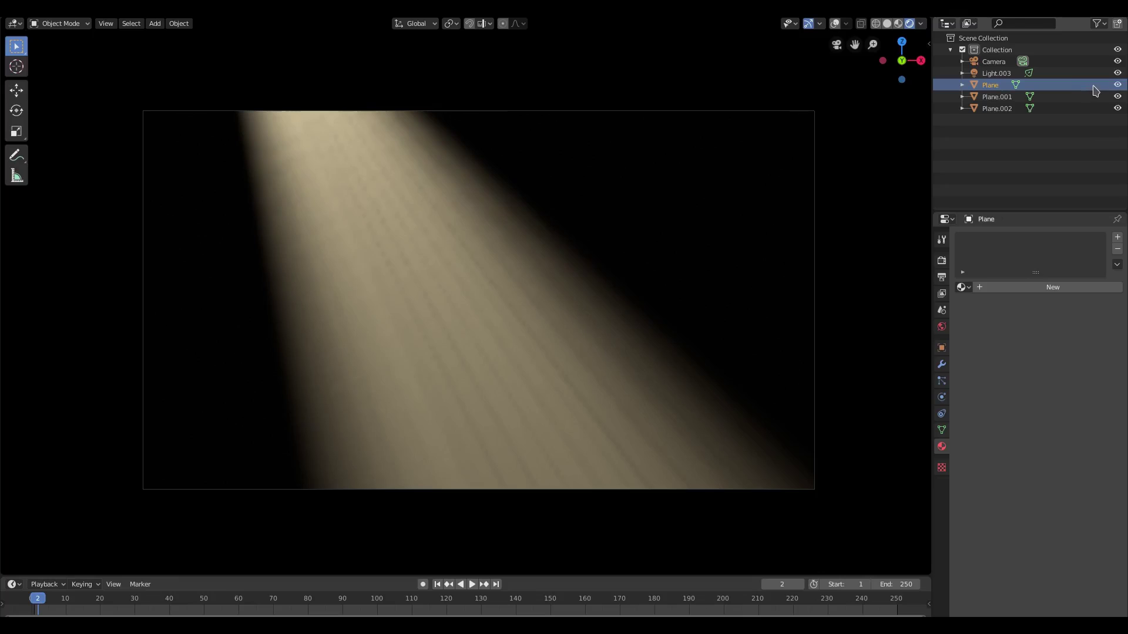
Step: Hide Plane, Plane.001 and Plane.002 in the Outliner
left_click(1120, 87)
left_click(1118, 109)
left_click(1118, 97)
left_click(1118, 85)
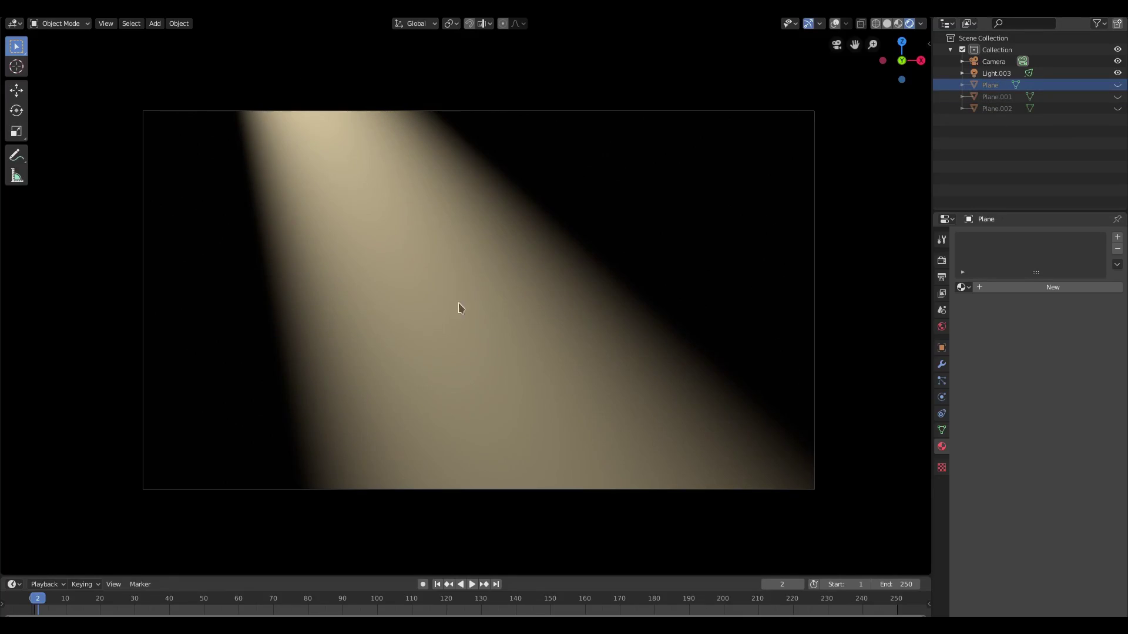
Step: Add a cube, tilt it with a free rotation, centre it in the beam, then show Plane
key("shift+a")
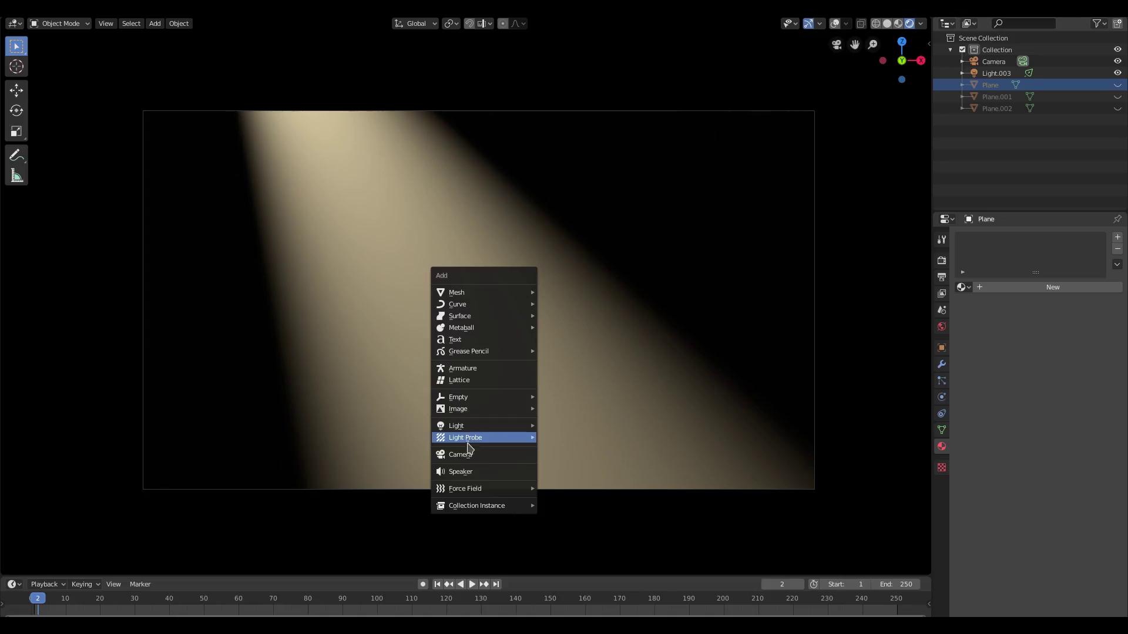
mouse_move(470, 293)
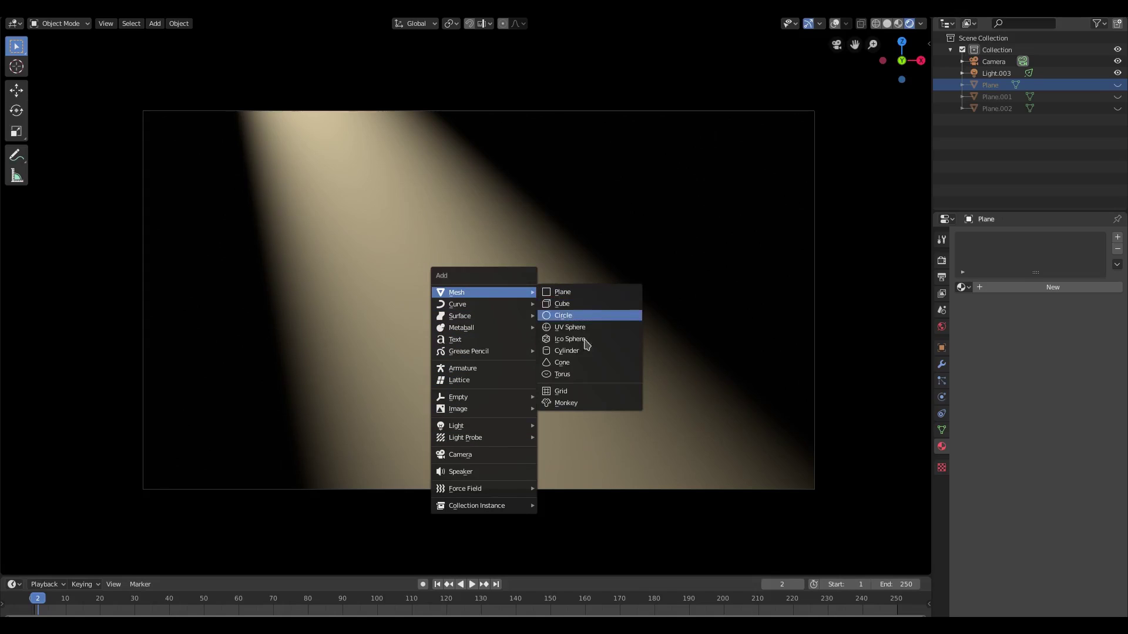
left_click(586, 306)
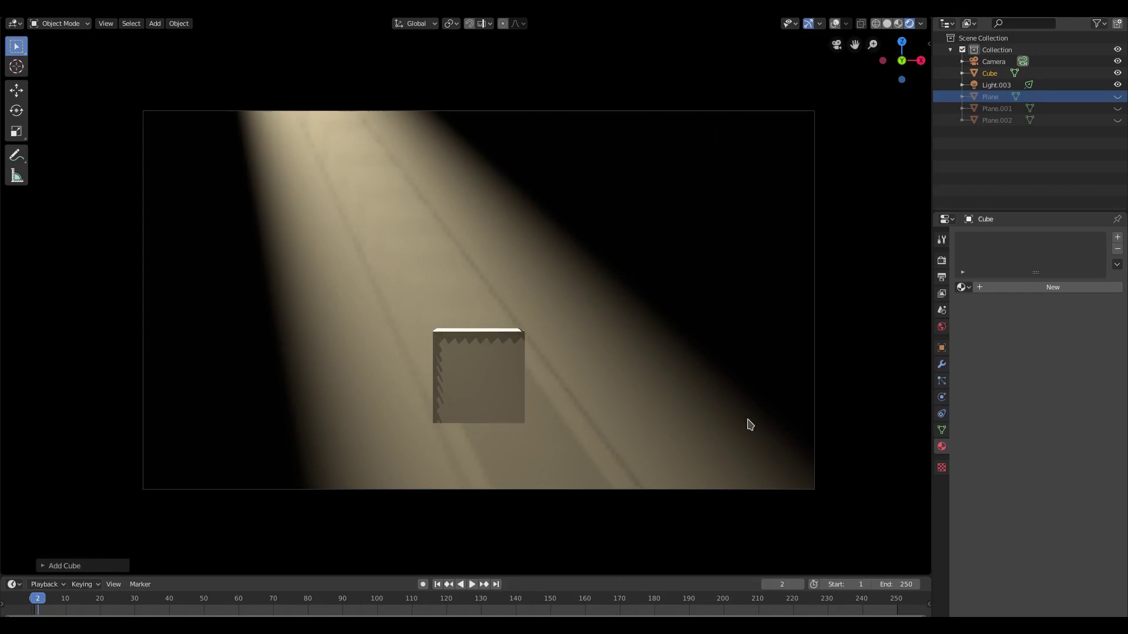
key("g")
left_click(685, 351)
key("r")
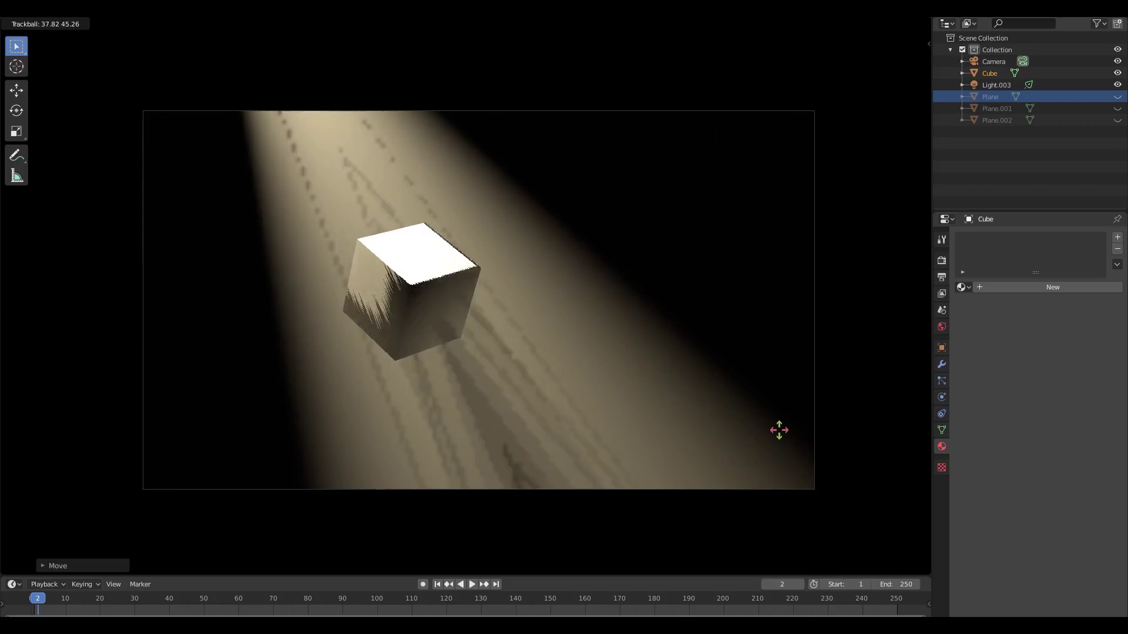
left_click(777, 430)
key("g")
left_click(632, 343)
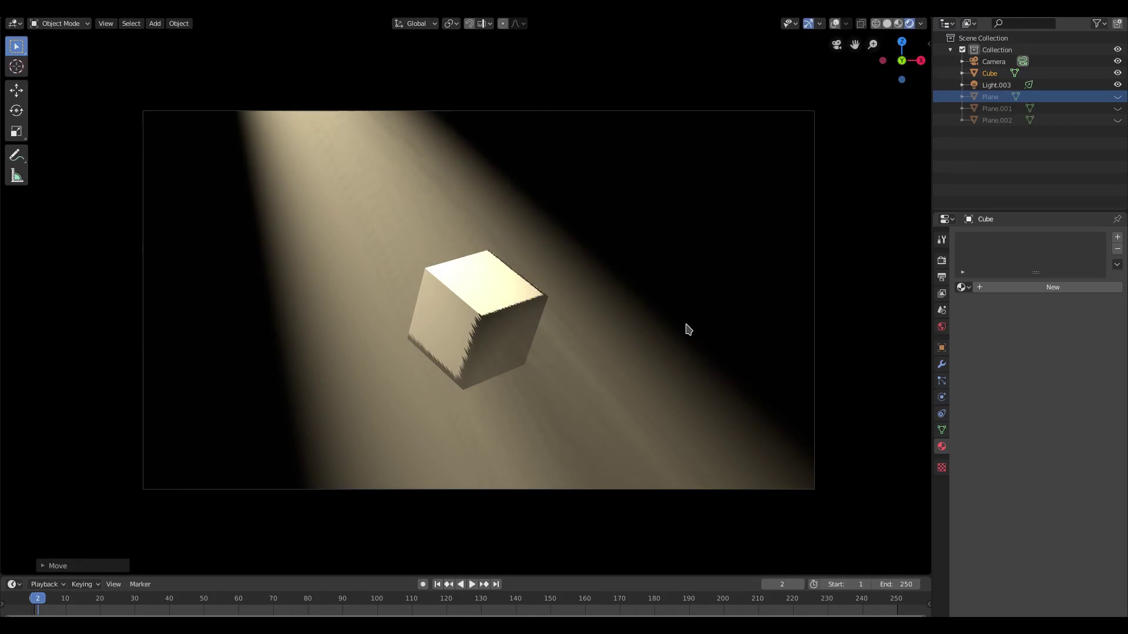
left_click(1117, 96)
Step: Show Plane.001 and Plane.002 again, enable Soft Shadows and set shadow Cube Size to 4096px
left_click(1117, 108)
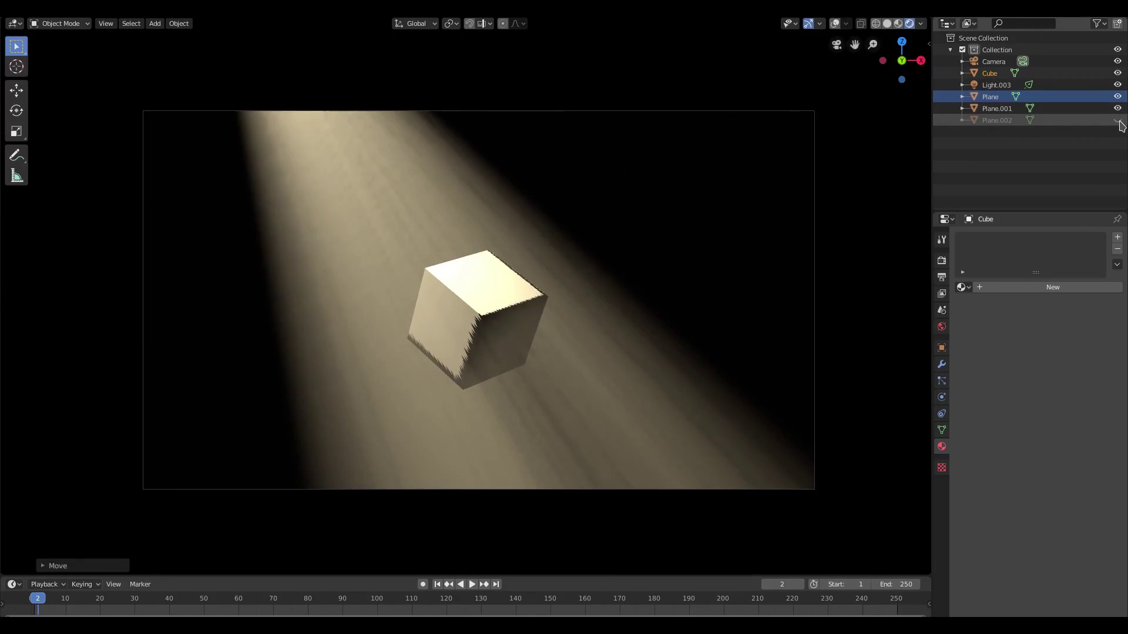
left_click(1117, 119)
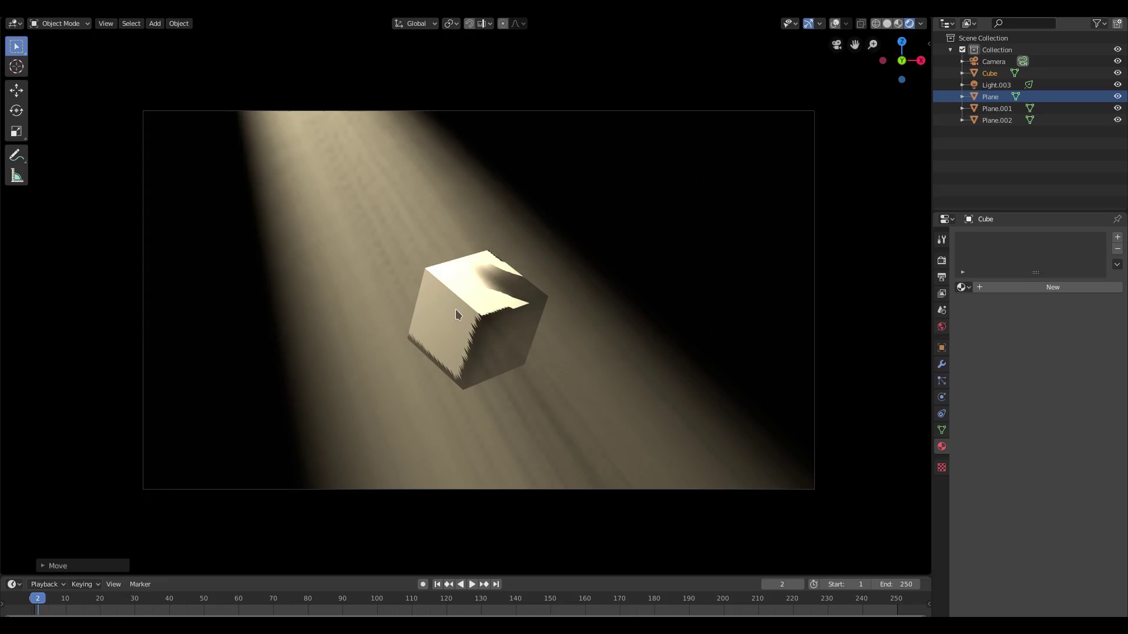
left_click(941, 260)
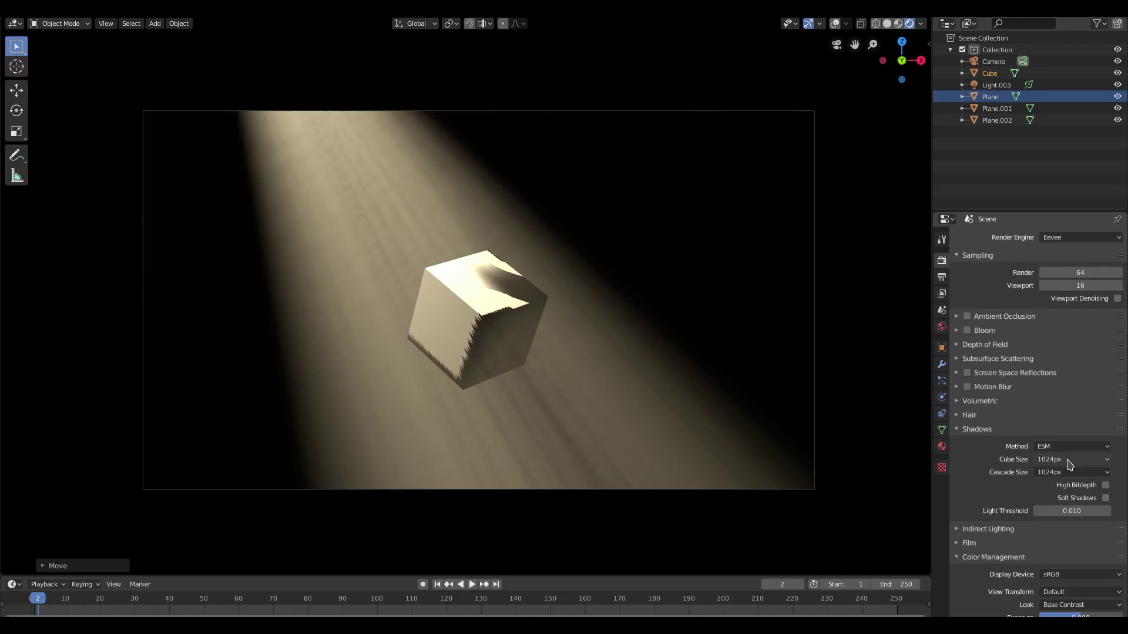
left_click(1105, 498)
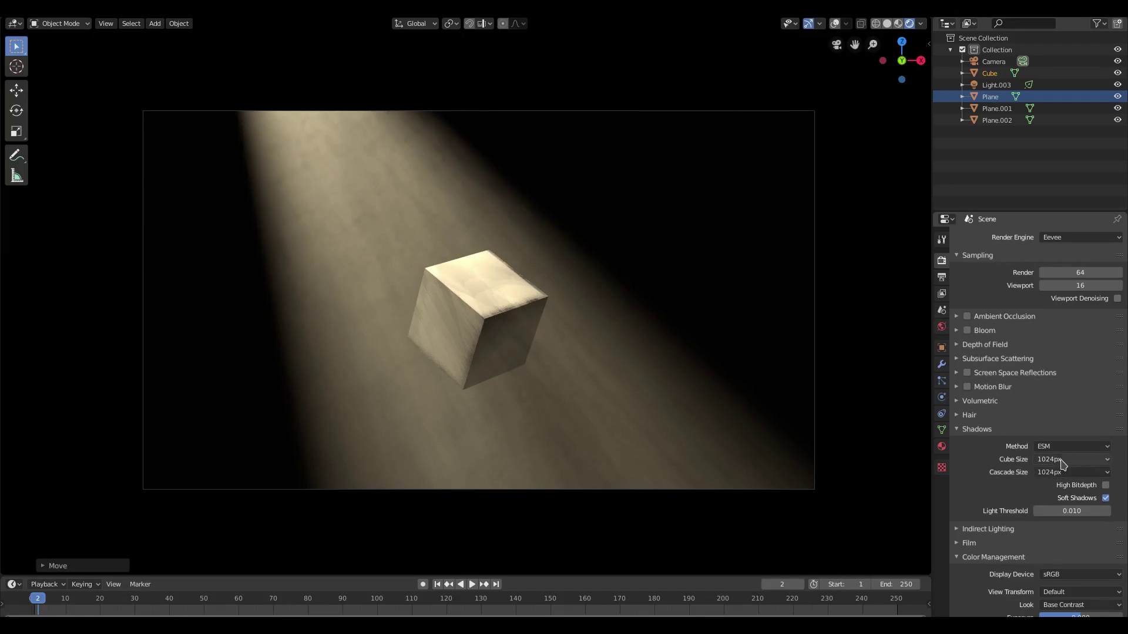
left_click(1063, 461)
left_click(1025, 554)
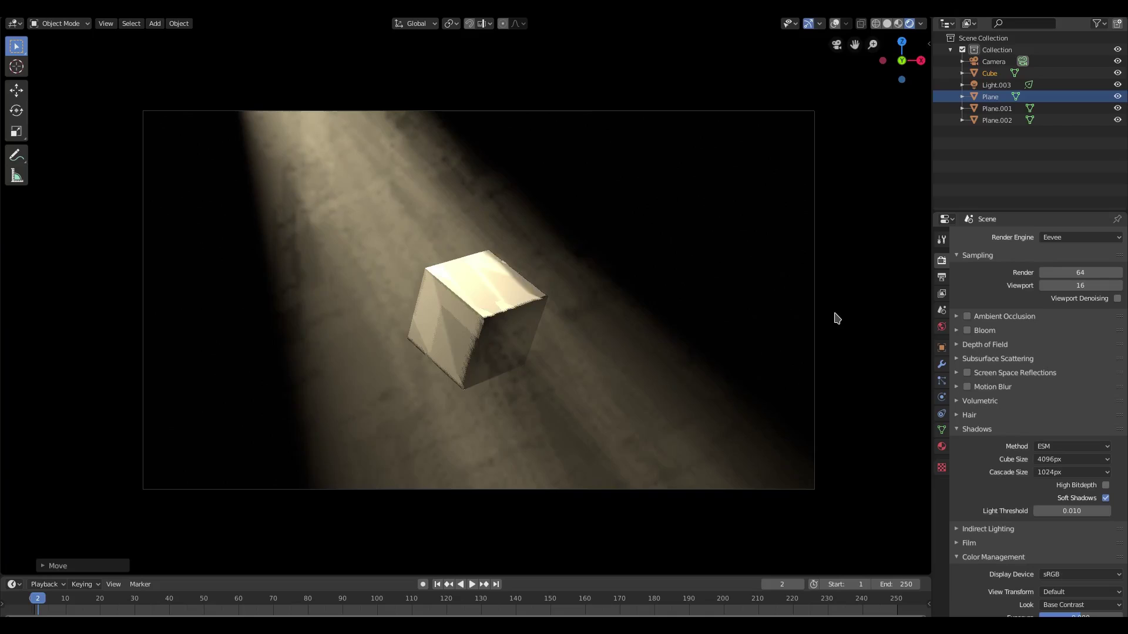